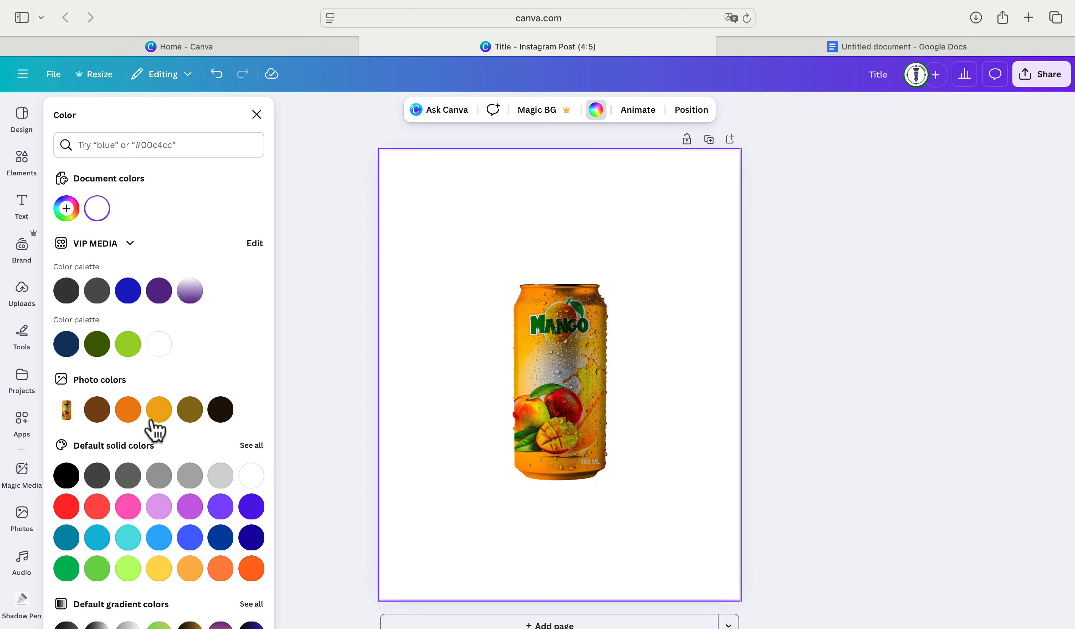
# - Fill the page background with a gradient from the can's orange photo color to white #FFFFFF
pyautogui.click(129, 413)
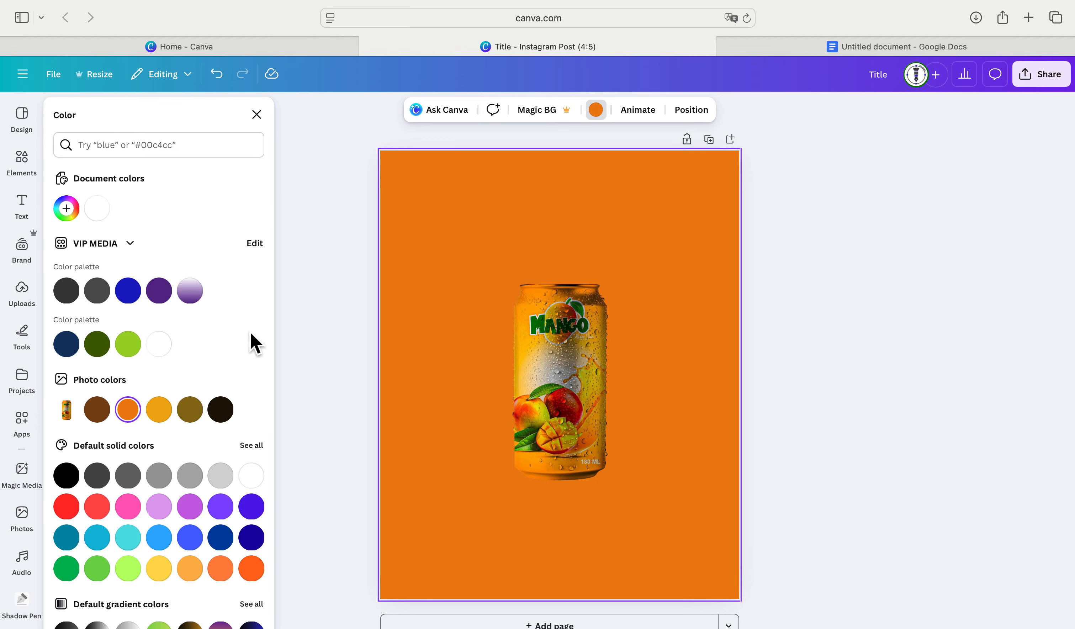
pyautogui.click(68, 210)
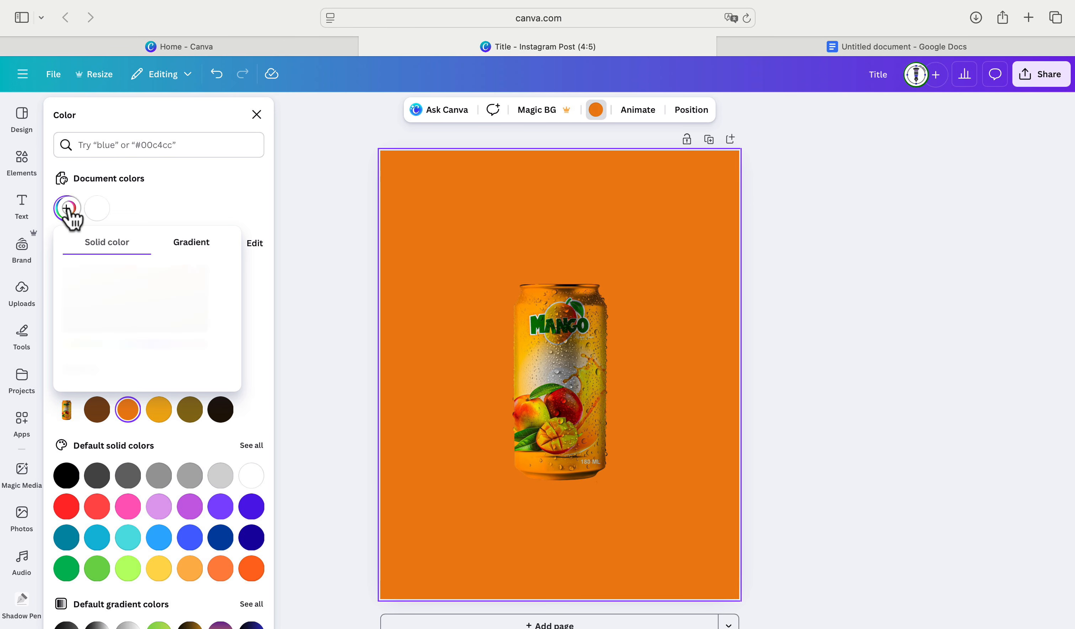
pyautogui.click(190, 247)
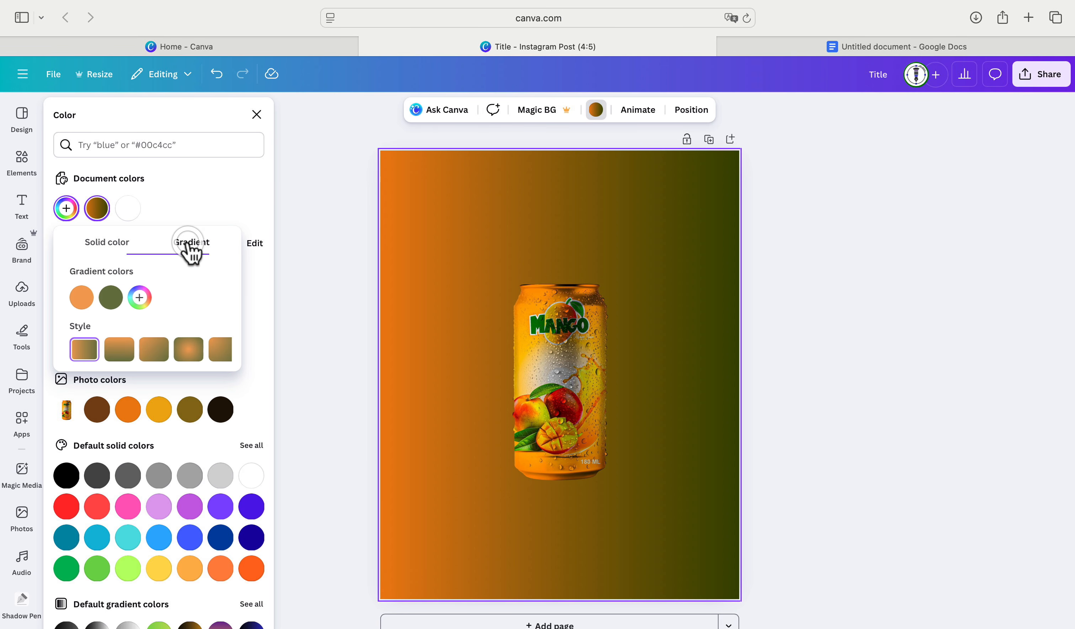
pyautogui.click(103, 300)
pyautogui.click(107, 329)
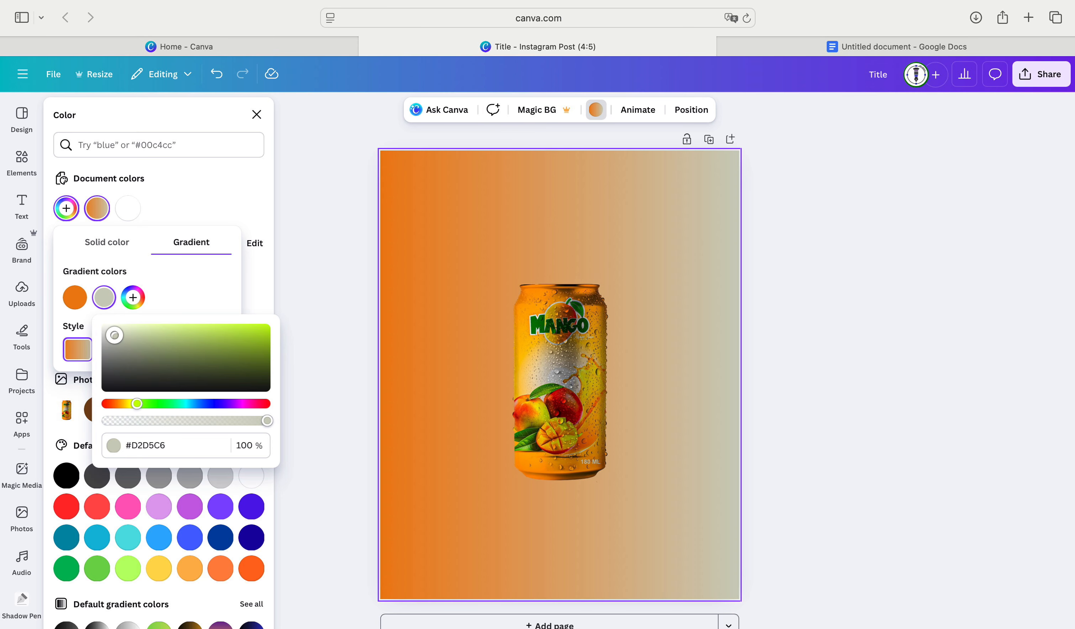
pyautogui.moveTo(106, 329); pyautogui.dragTo(98, 324)
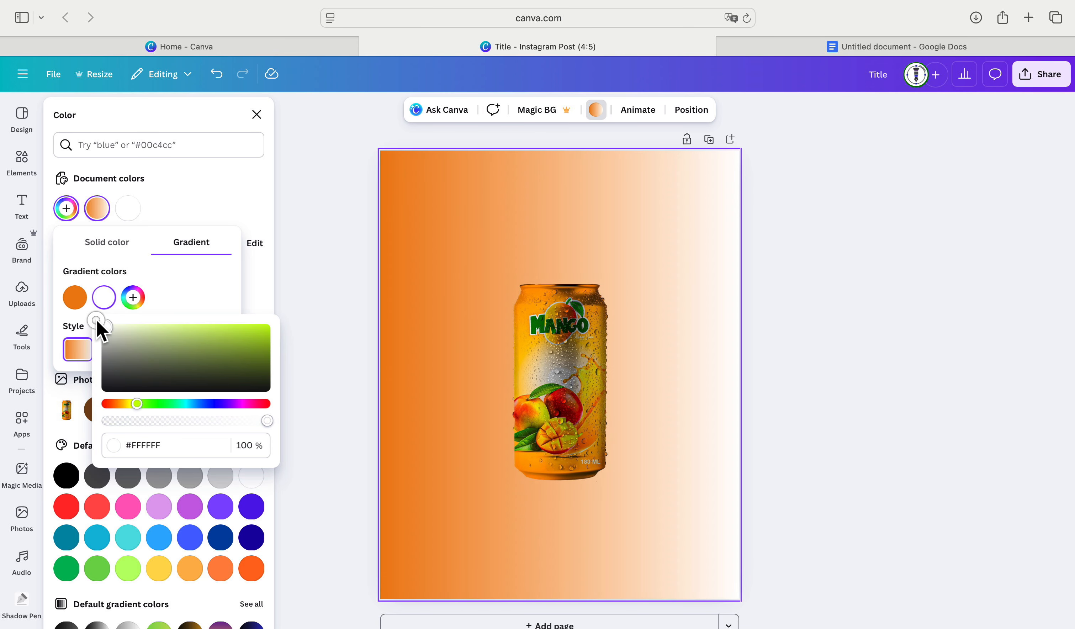
pyautogui.click(159, 270)
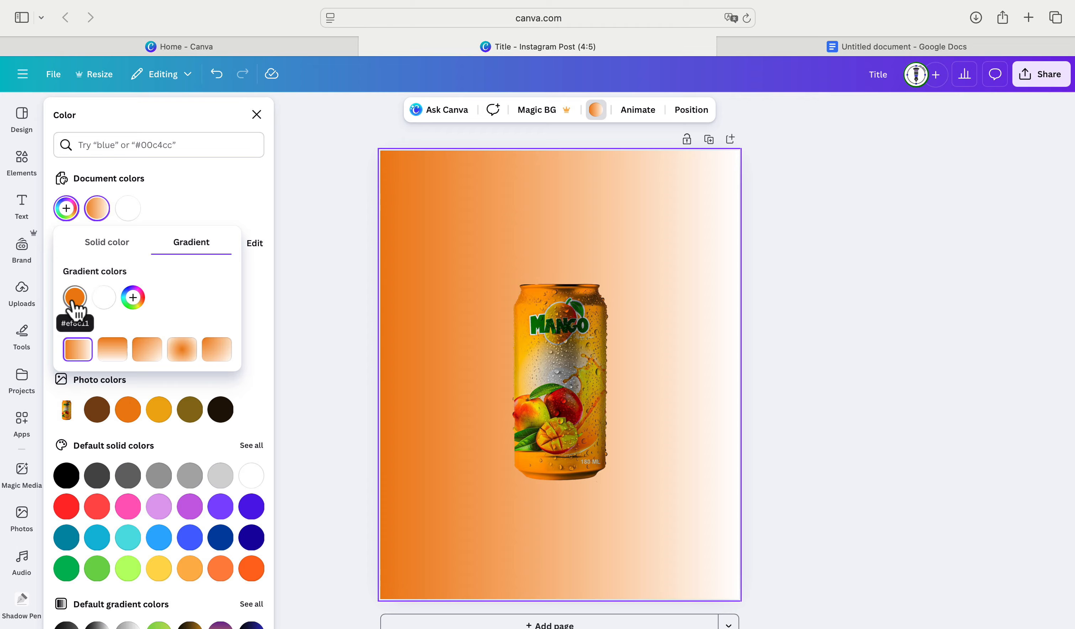
# - Reorder the background gradient to start with white and apply the 180° linear style
pyautogui.moveTo(79, 307); pyautogui.dragTo(115, 298)
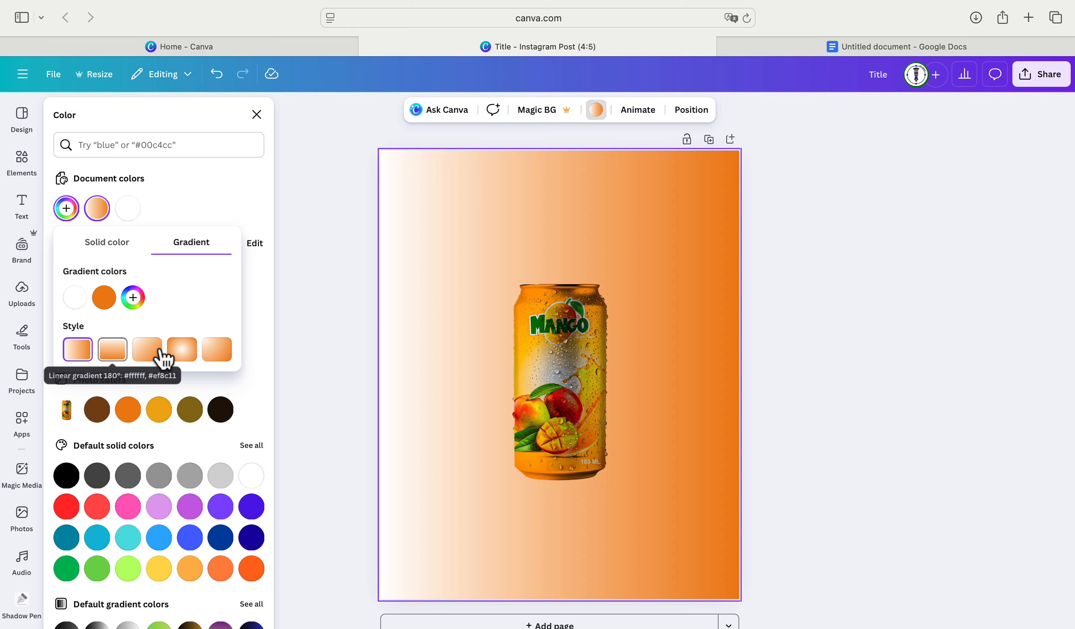
pyautogui.click(115, 355)
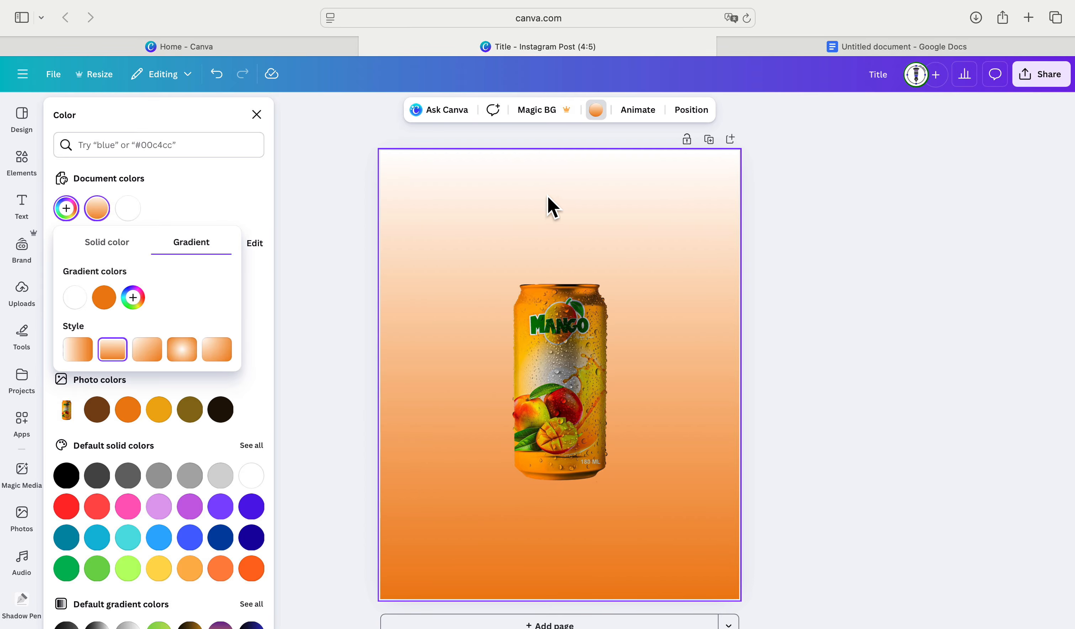
pyautogui.click(258, 115)
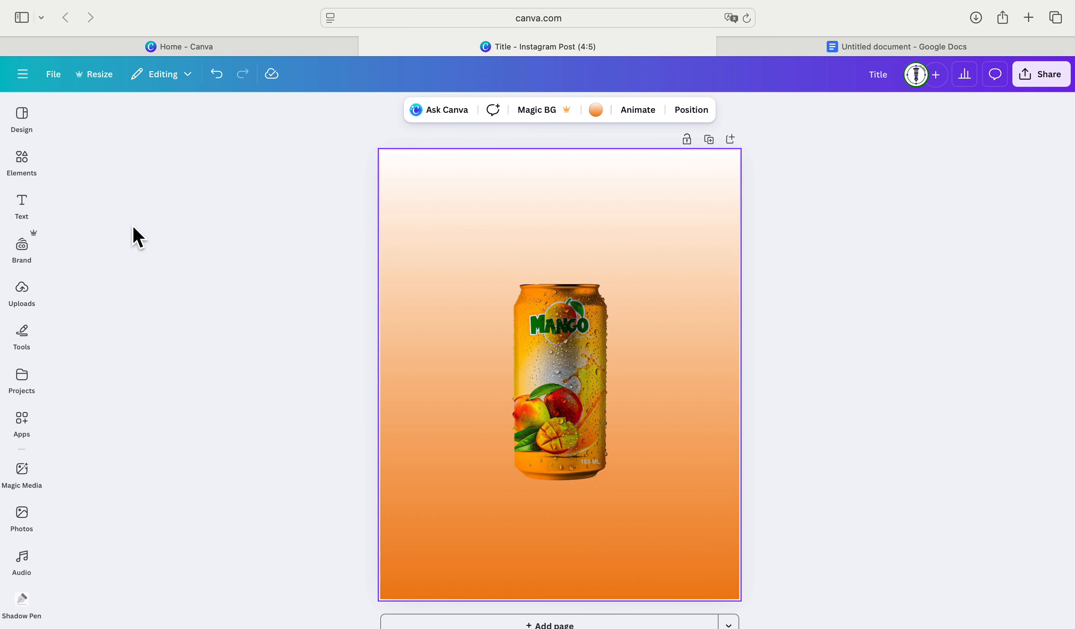
# - Add a text box reading "FRESH" and enlarge it to font size 120
pyautogui.click(20, 203)
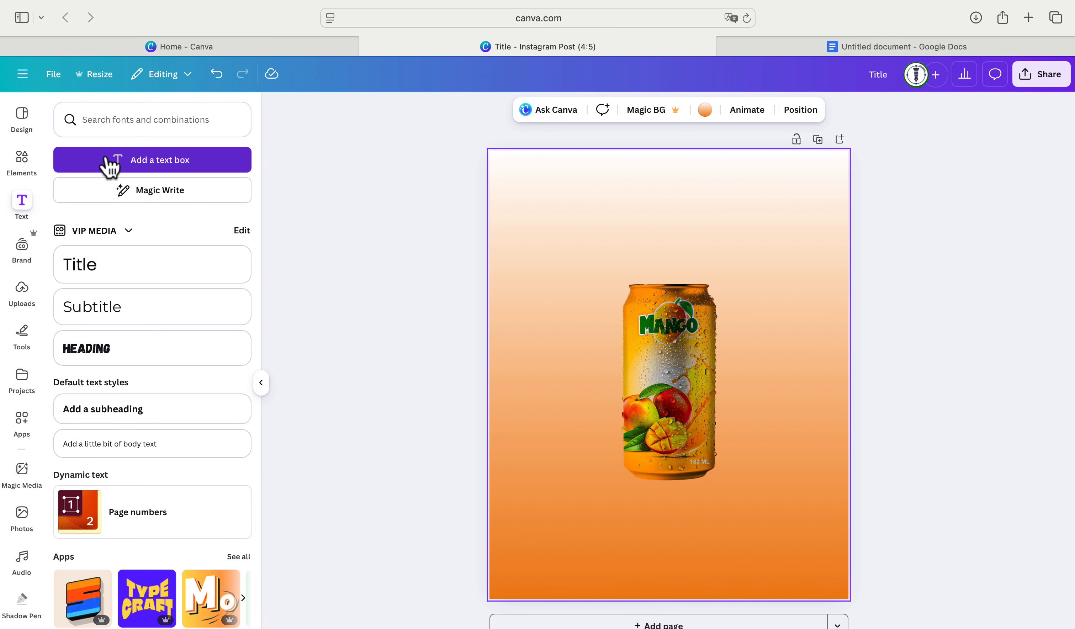
pyautogui.click(111, 166)
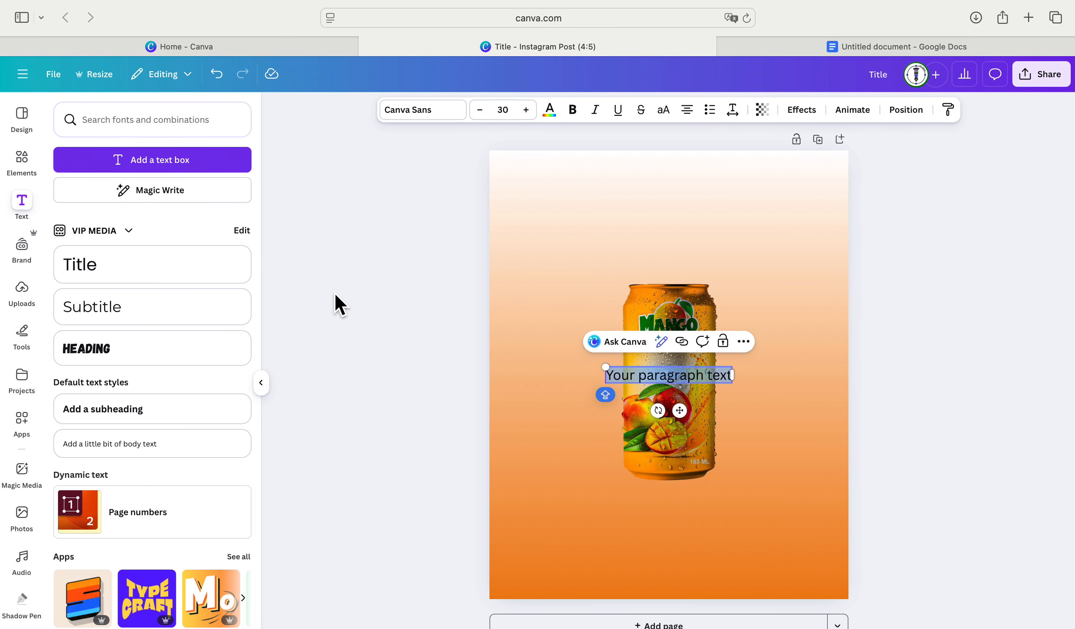
pyautogui.click(673, 376)
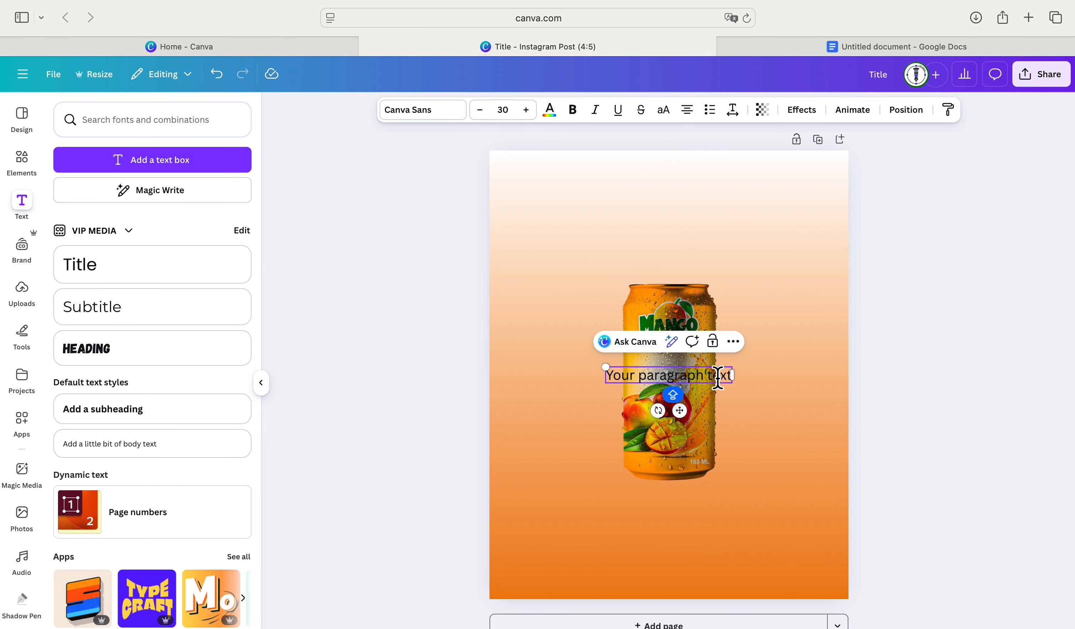
pyautogui.moveTo(724, 374); pyautogui.dragTo(599, 377)
pyautogui.write('t')
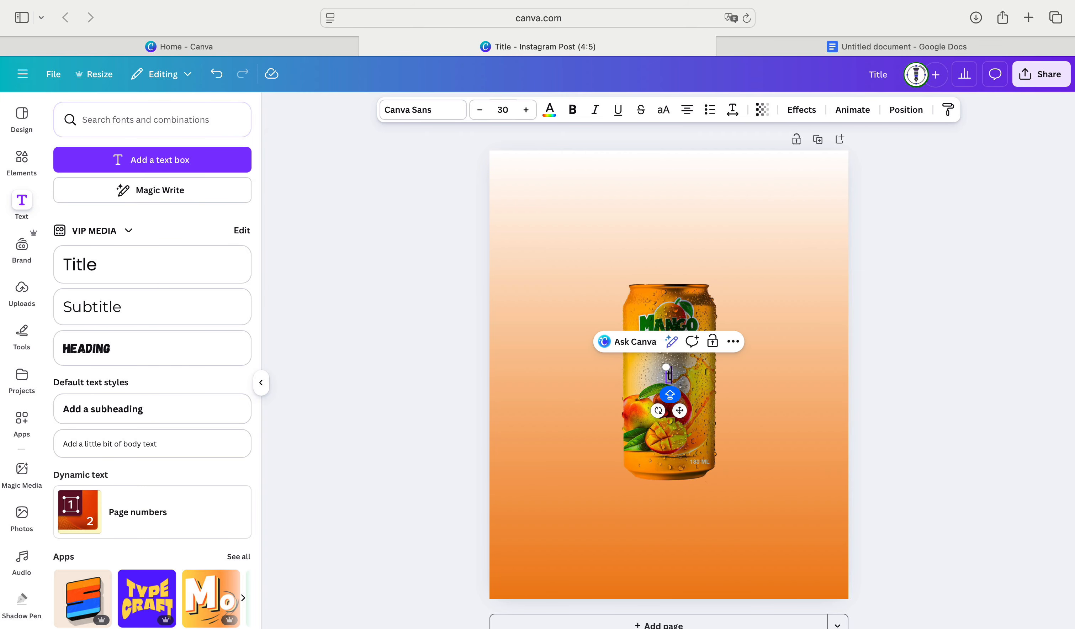
pyautogui.press('BackSpace')
pyautogui.write('FRES')
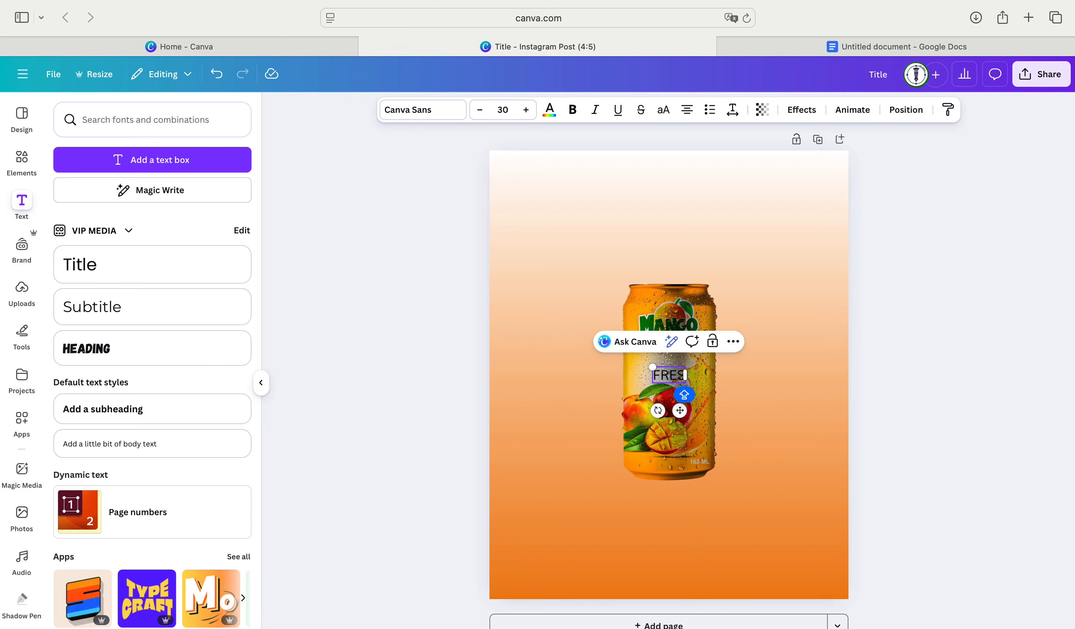
pyautogui.write('H')
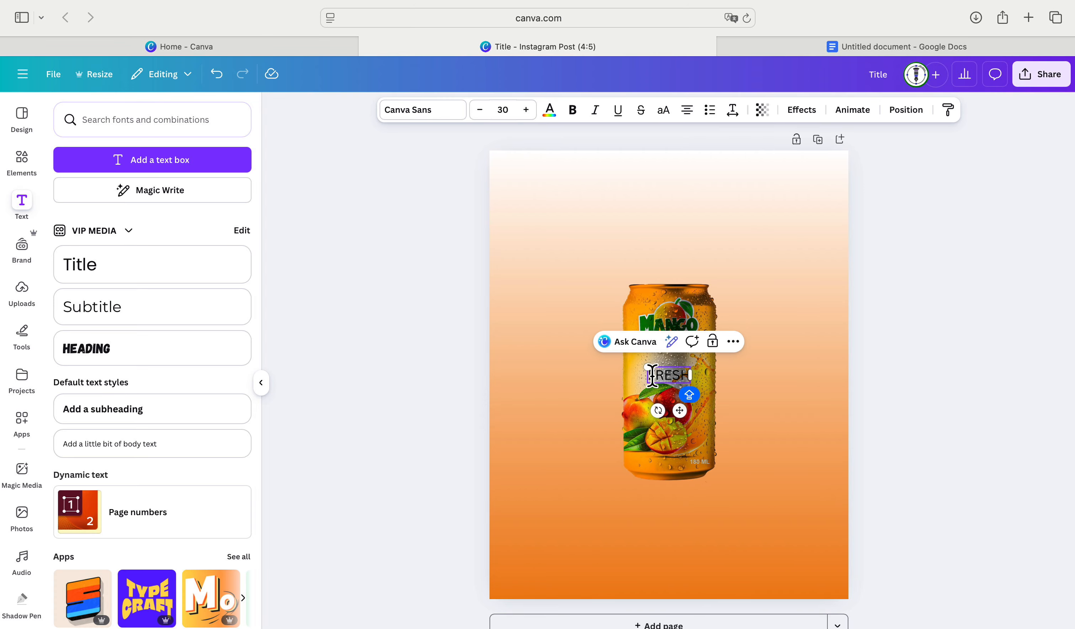
pyautogui.moveTo(648, 369); pyautogui.dragTo(519, 320)
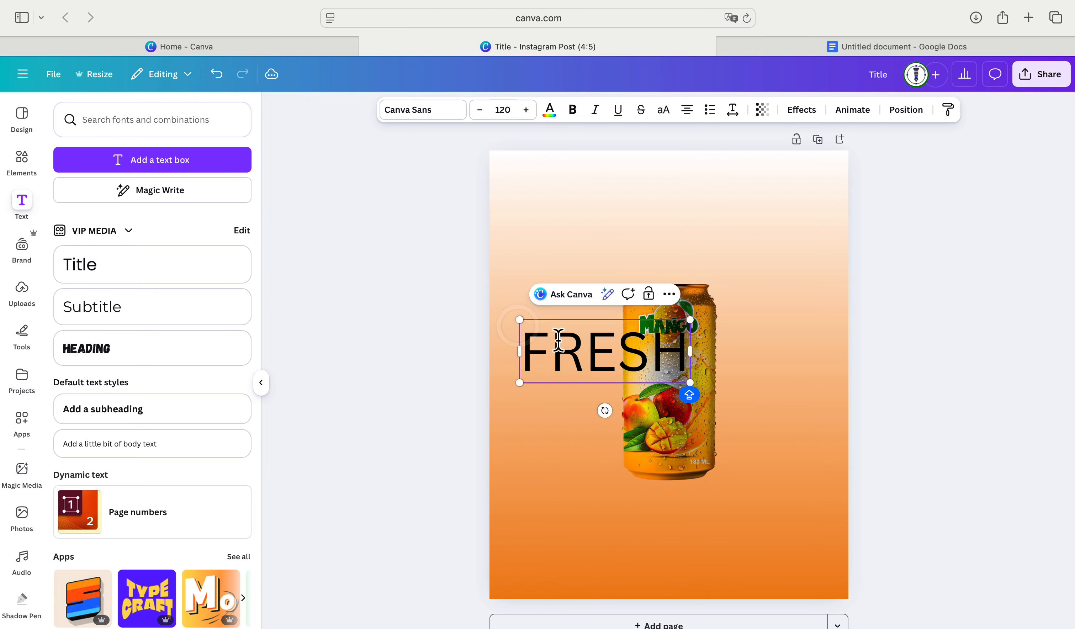
# - Change the color of the FRESH text to white
pyautogui.doubleClick(592, 349)
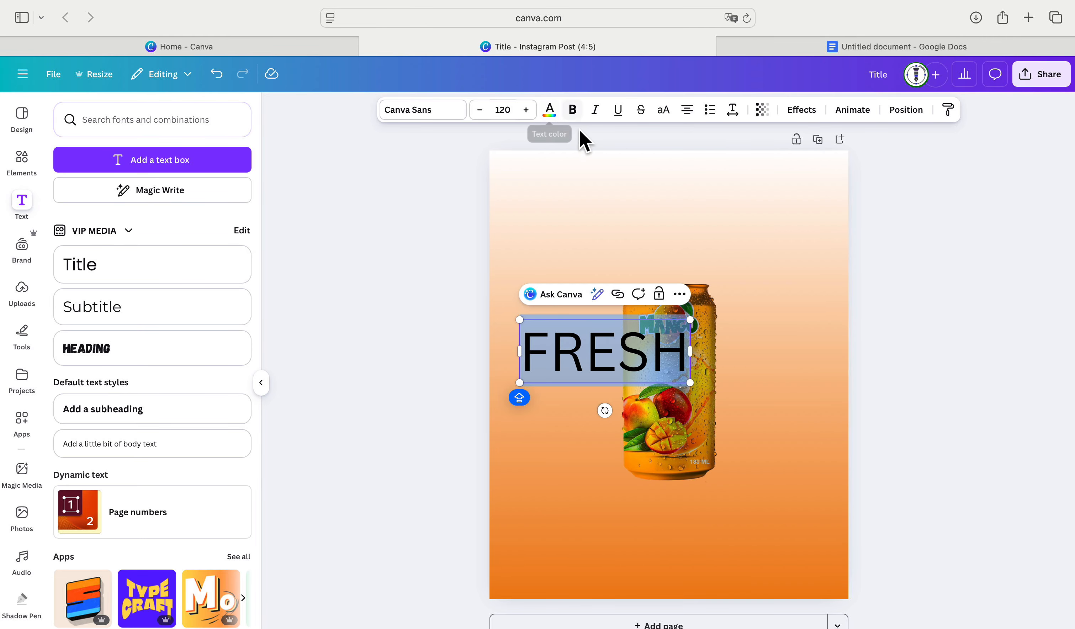
pyautogui.click(552, 119)
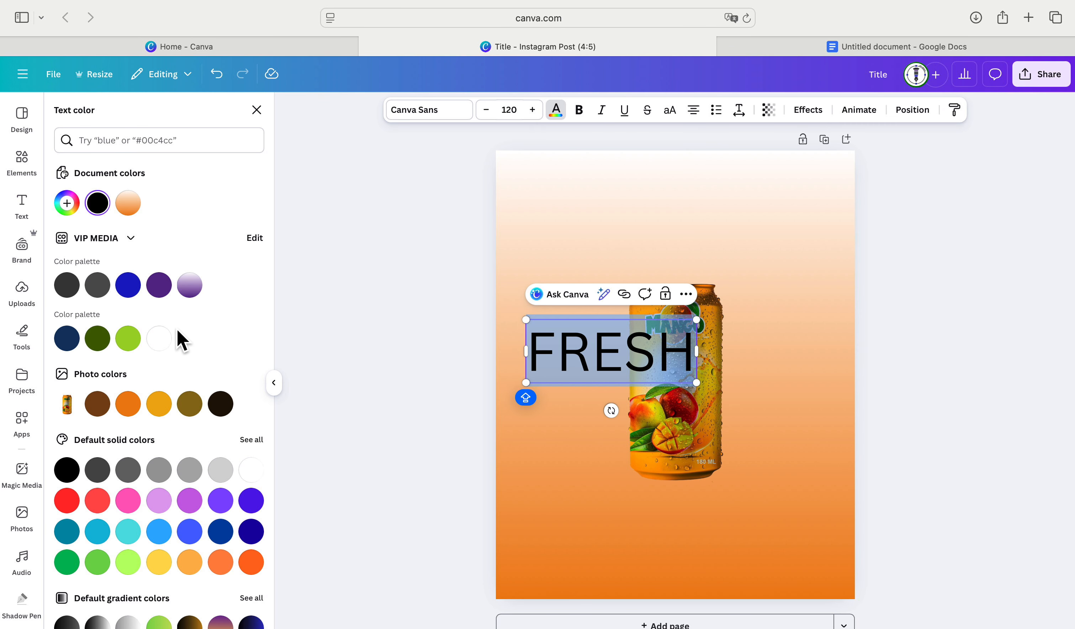
pyautogui.click(159, 337)
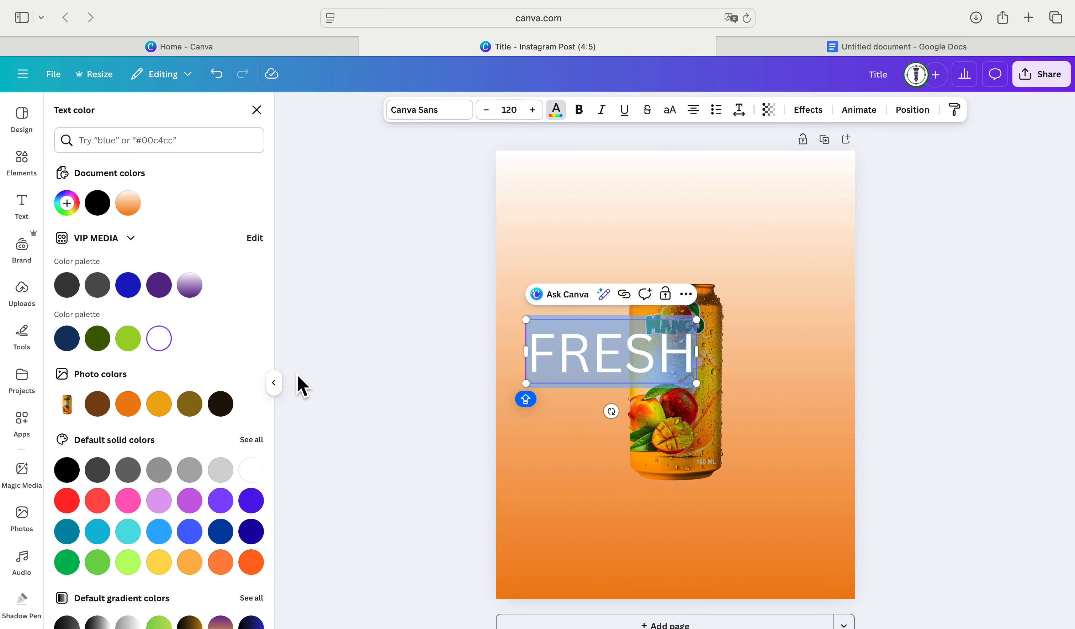
pyautogui.click(273, 382)
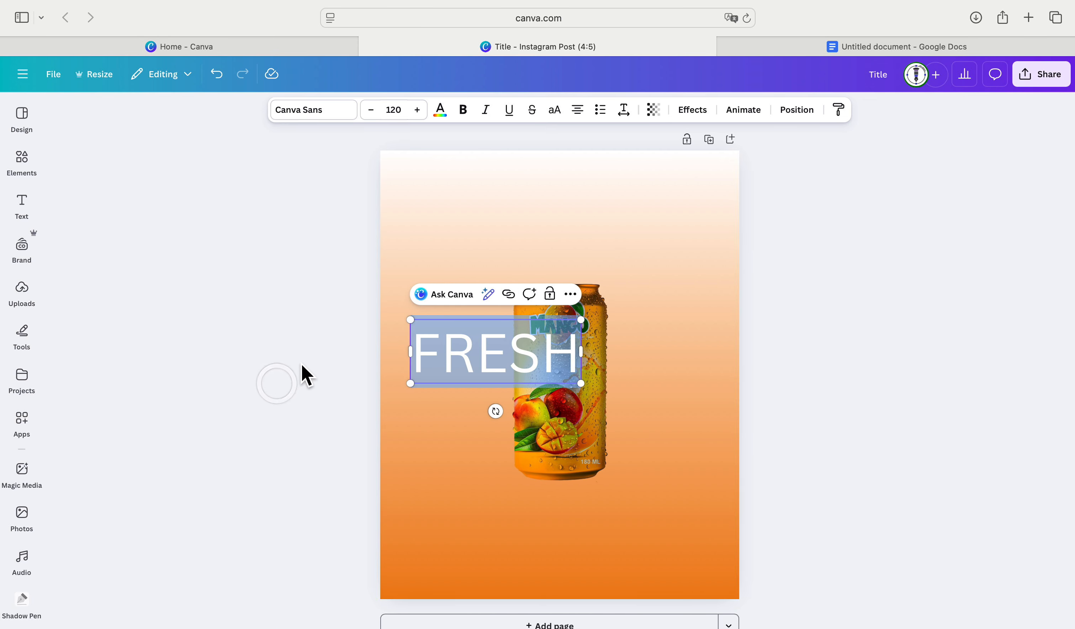
# - Search the fonts for "BEBA" and set the FRESH text in Bebas Neue
pyautogui.click(330, 113)
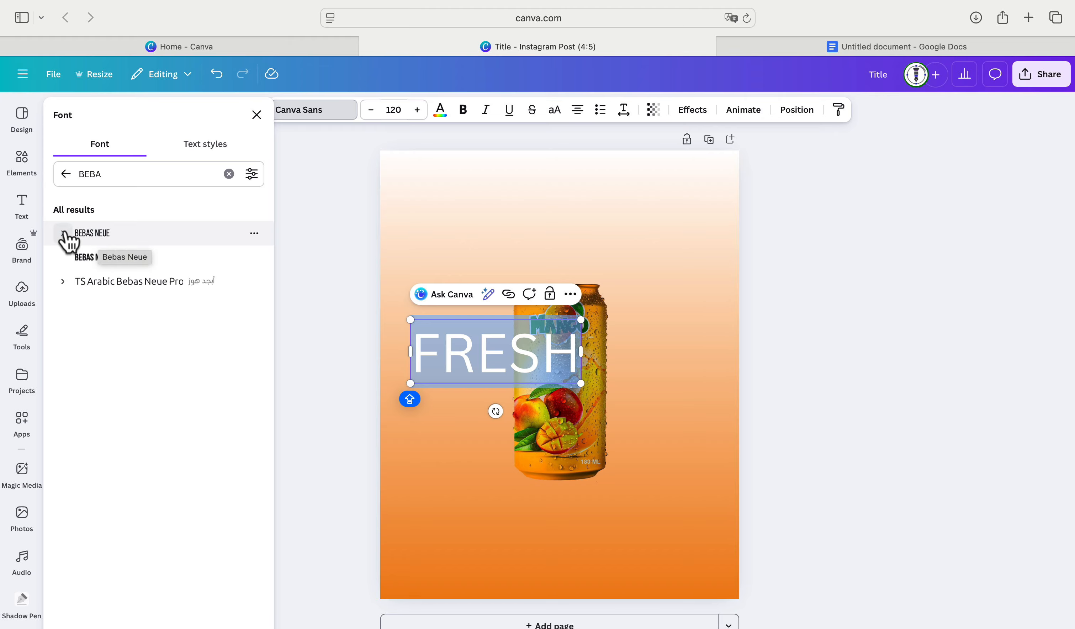
pyautogui.click(113, 235)
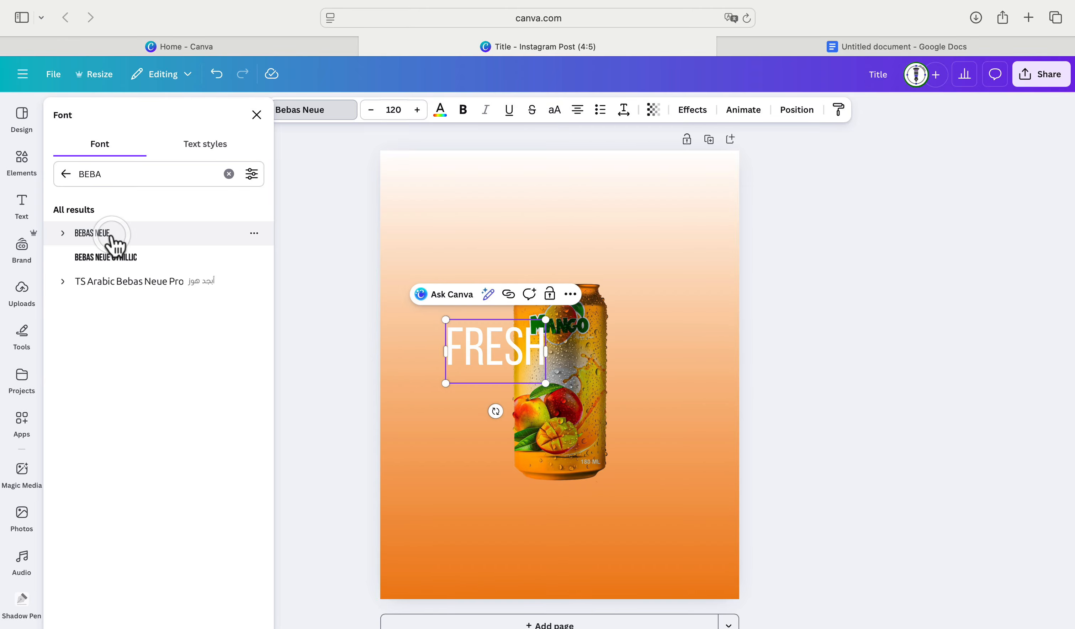
pyautogui.click(256, 115)
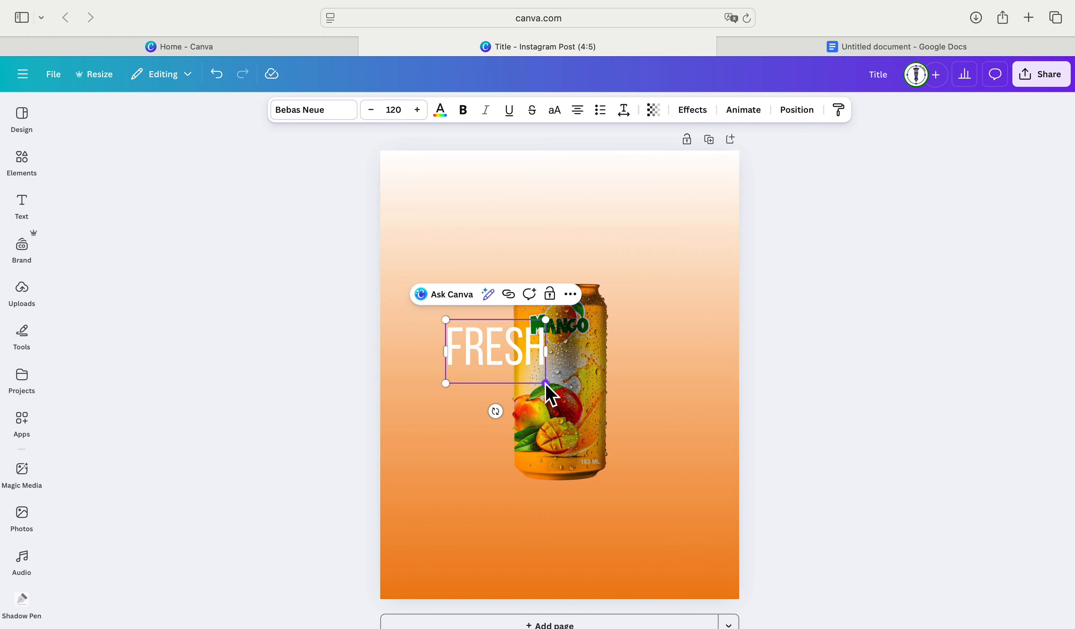
# - Enlarge the FRESH text to about size 385 and center it horizontally across the can
pyautogui.moveTo(545, 384); pyautogui.dragTo(749, 526)
pyautogui.moveTo(688, 475); pyautogui.dragTo(630, 426)
pyautogui.click(529, 540)
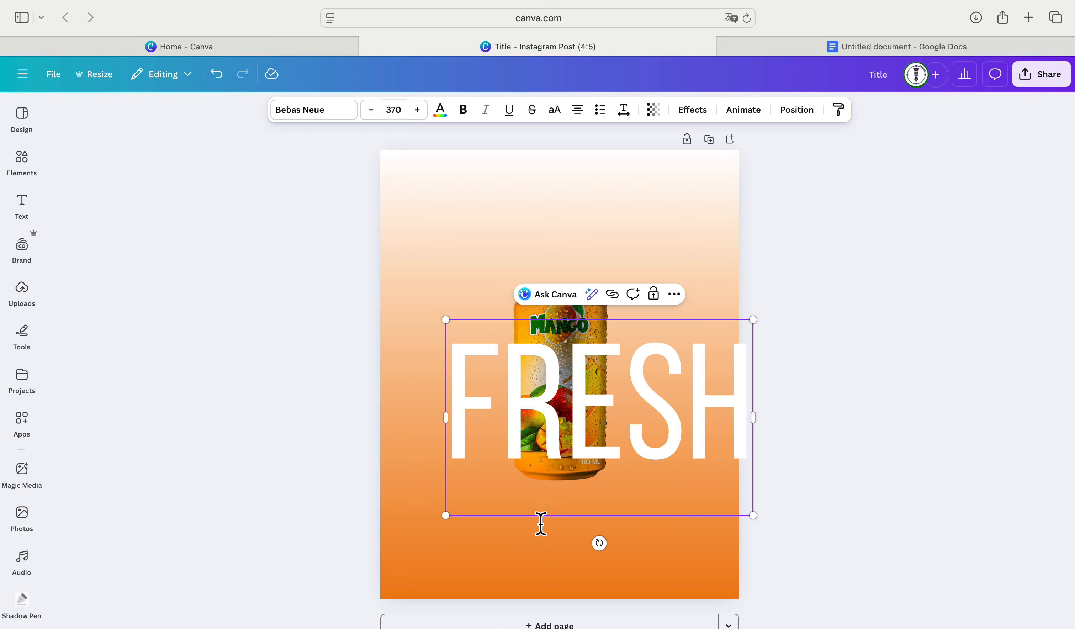
pyautogui.click(514, 540)
pyautogui.click(413, 445)
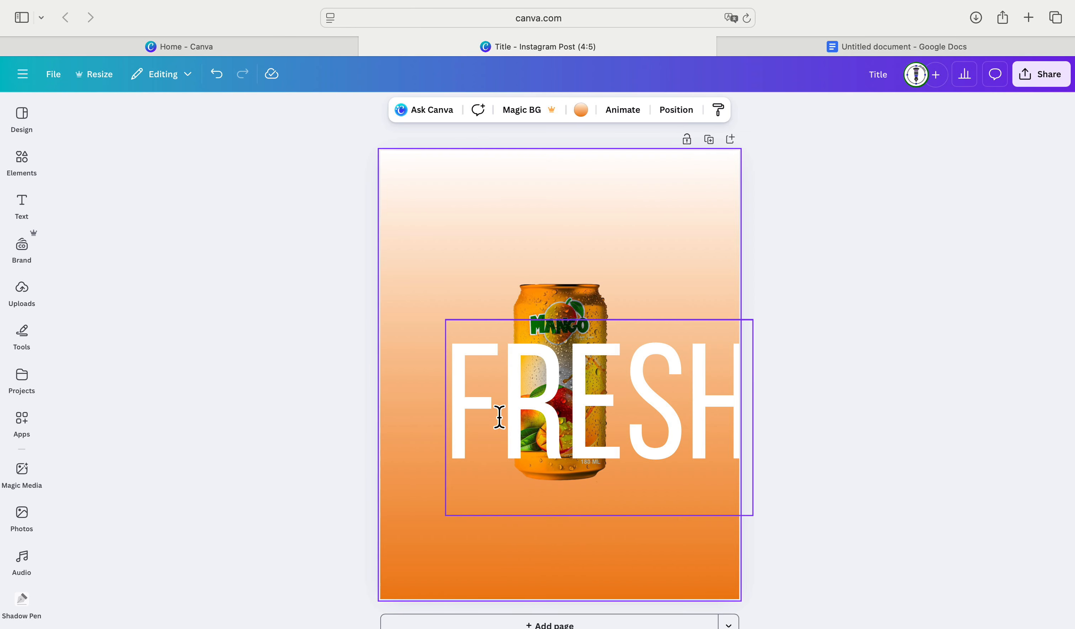
pyautogui.moveTo(499, 418); pyautogui.dragTo(445, 355)
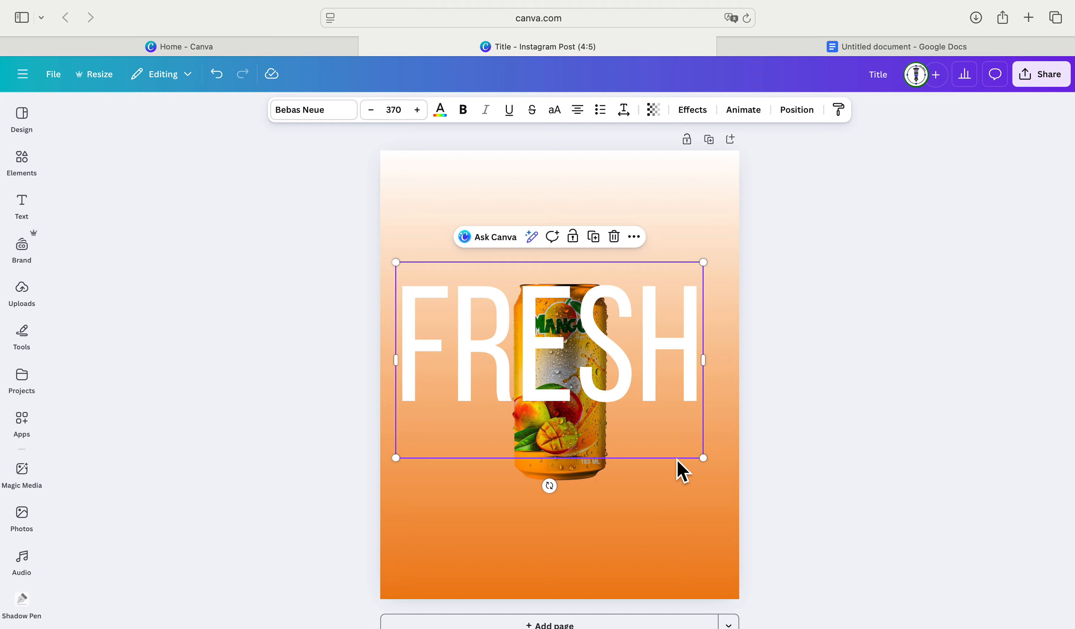
pyautogui.moveTo(703, 457); pyautogui.dragTo(715, 470)
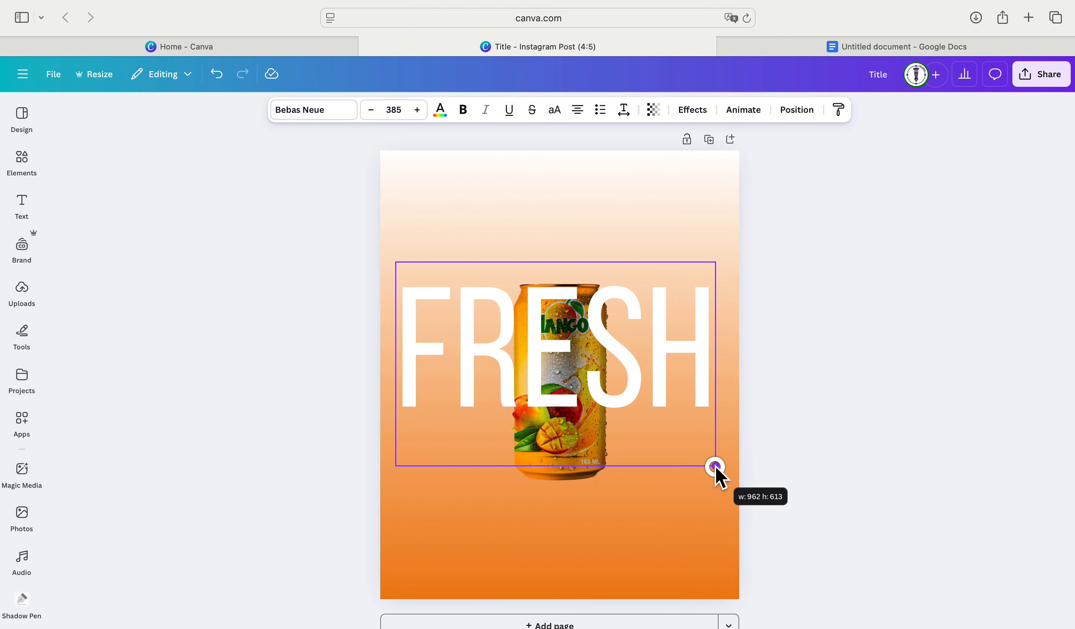
pyautogui.moveTo(655, 358); pyautogui.dragTo(653, 358)
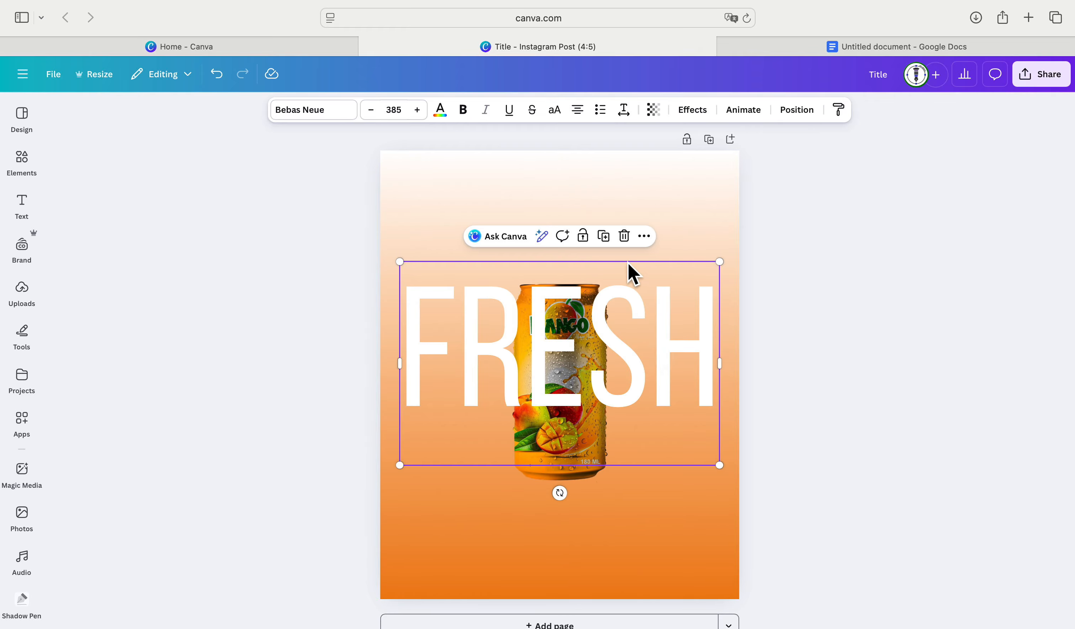
# - Duplicate the FRESH text, place the copy directly below the original, and replace its wording with "DRINKS"
pyautogui.click(604, 237)
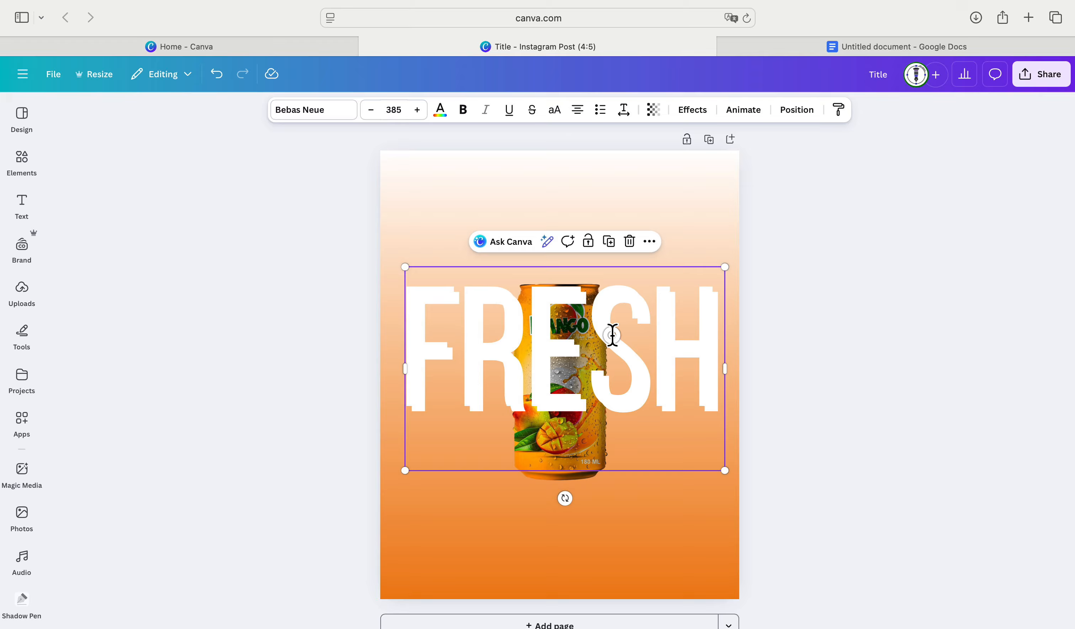
pyautogui.moveTo(612, 335); pyautogui.dragTo(608, 451)
pyautogui.doubleClick(608, 449)
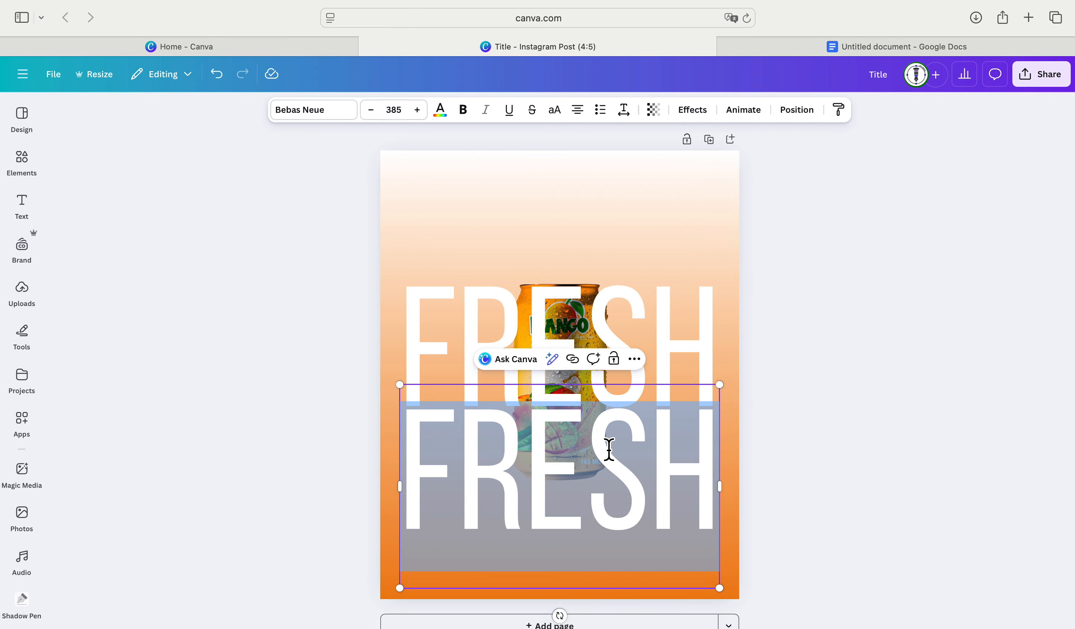
pyautogui.write('DRINKS')
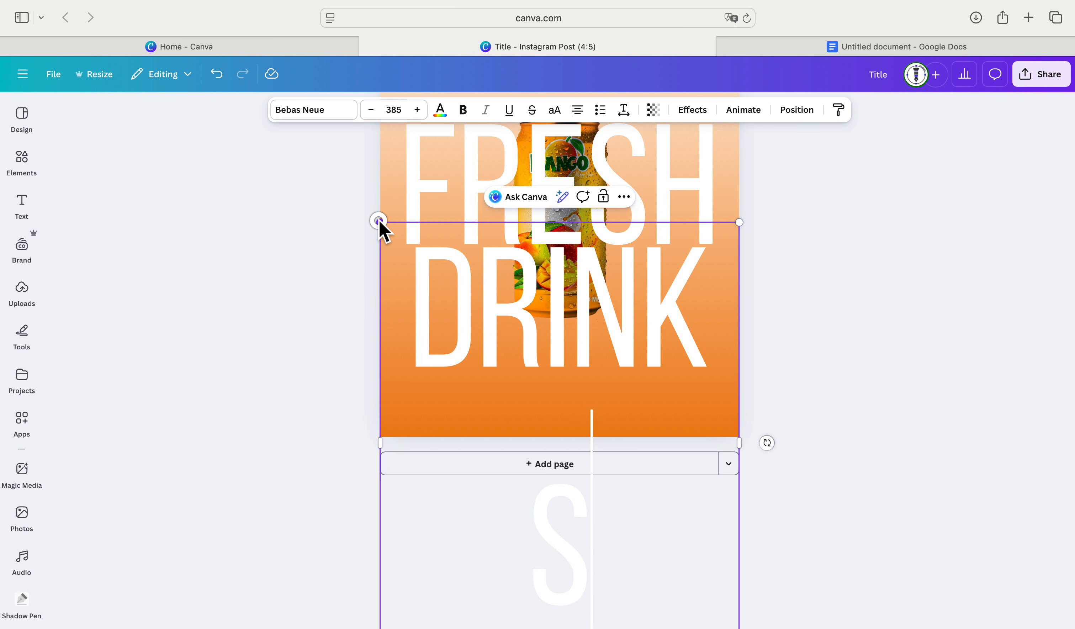
# - Shrink the DRINKS text to about size 284 and widen its box so the word fits on one line
pyautogui.moveTo(379, 220); pyautogui.dragTo(474, 339)
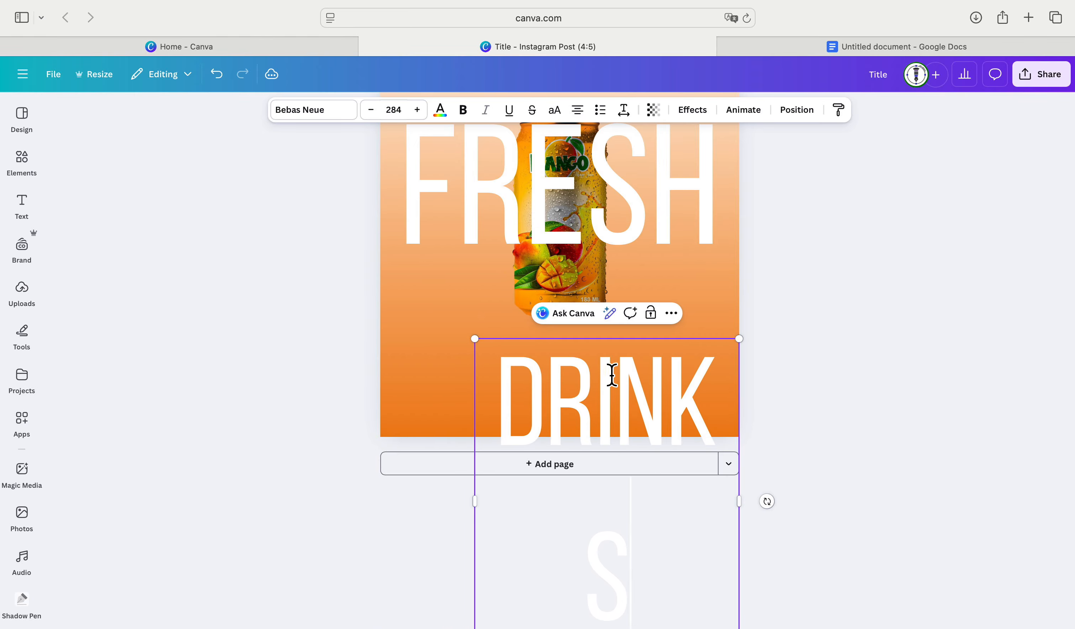
pyautogui.moveTo(613, 373); pyautogui.dragTo(547, 324)
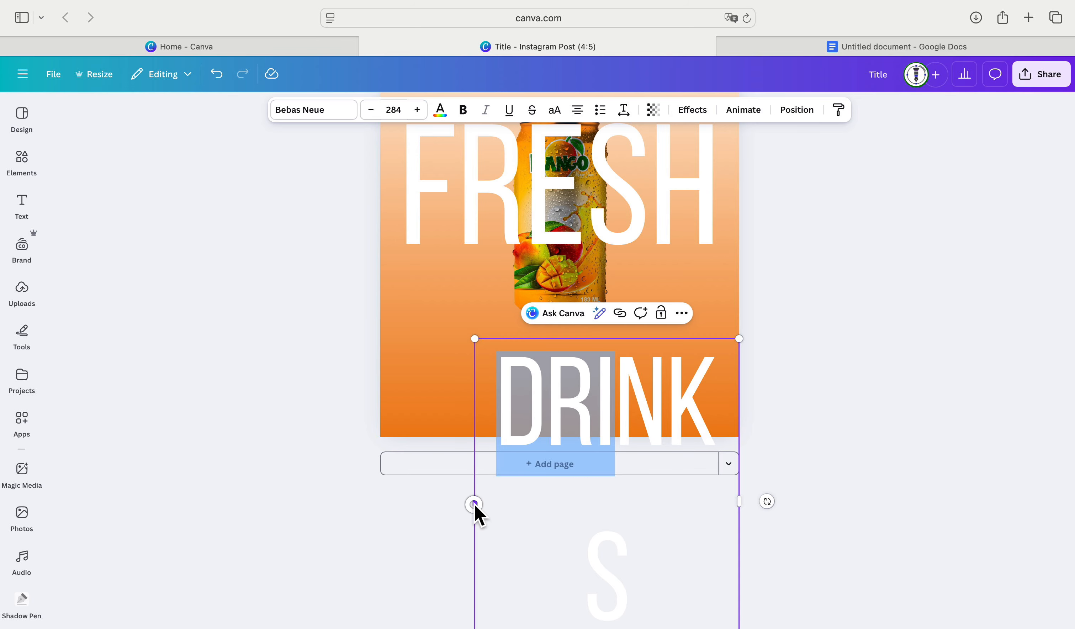
pyautogui.moveTo(472, 504); pyautogui.dragTo(410, 503)
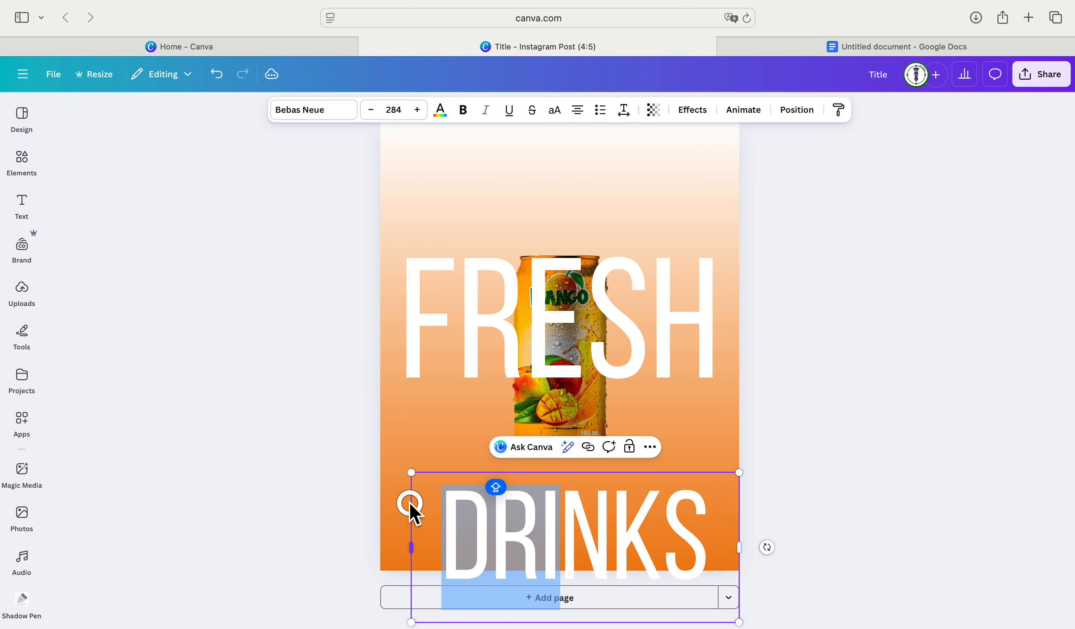
pyautogui.click(703, 434)
pyautogui.click(697, 528)
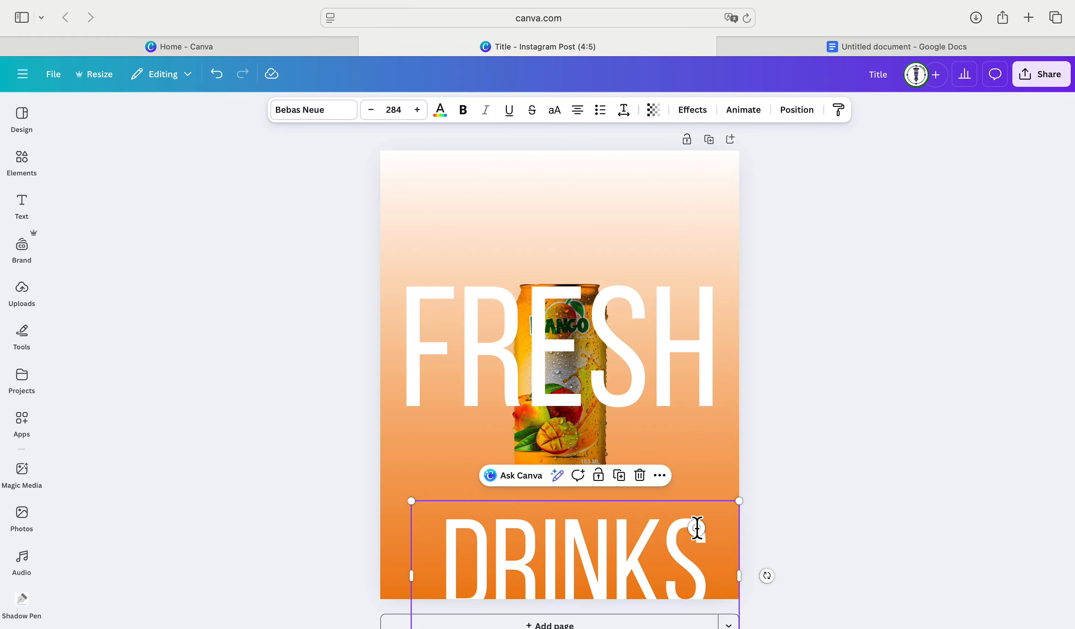
# - Move the DRINKS text up directly beneath FRESH, enlarge it to about size 340, and center it horizontally on the page
pyautogui.moveTo(697, 528); pyautogui.dragTo(671, 428)
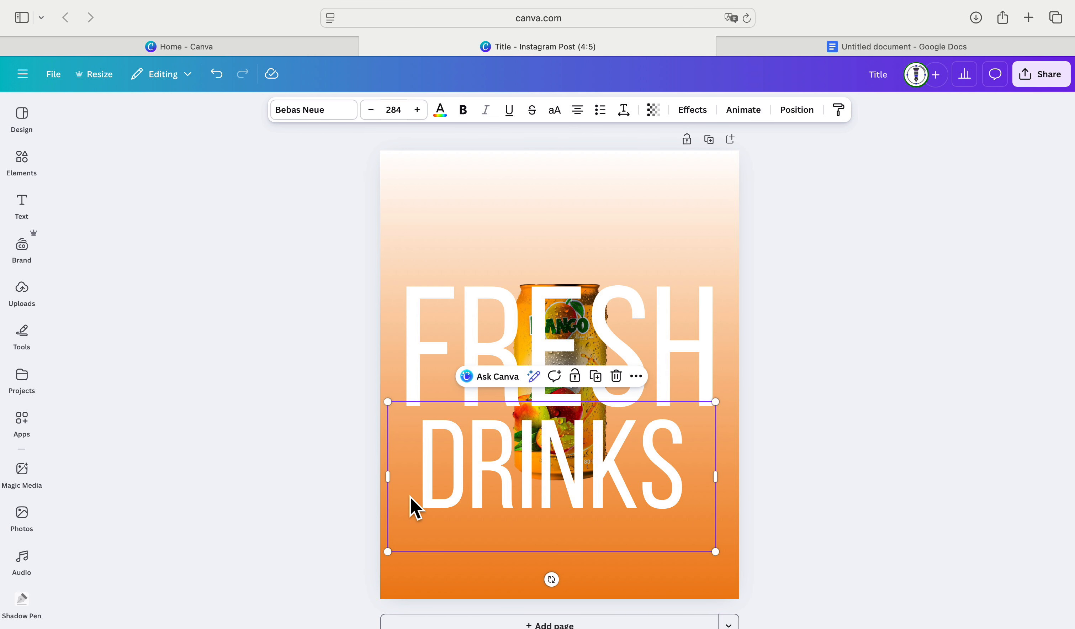
pyautogui.moveTo(387, 552); pyautogui.dragTo(327, 584)
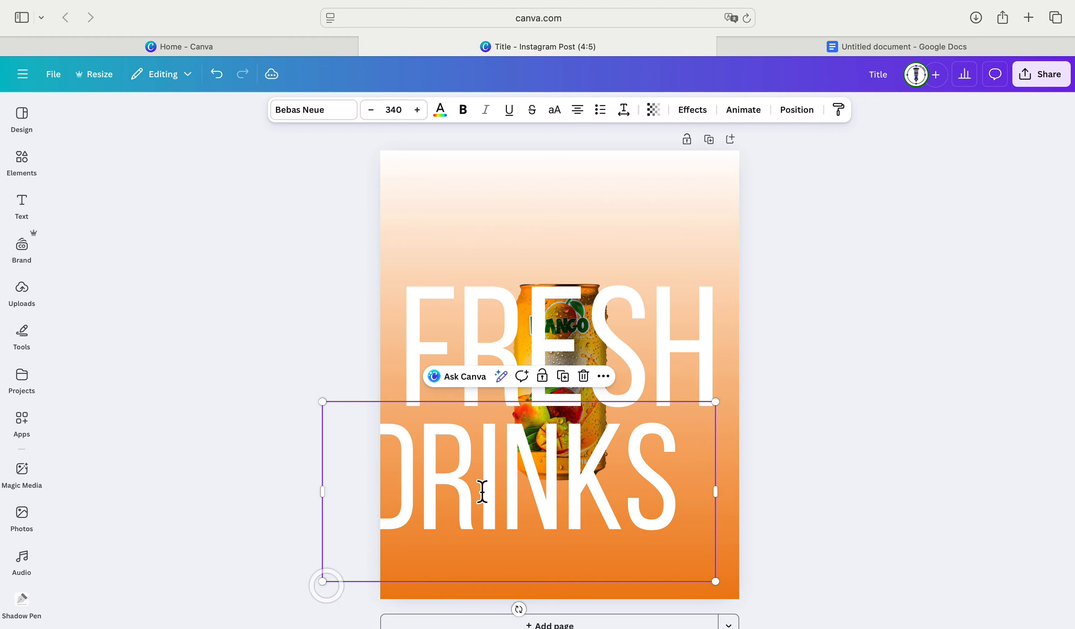
pyautogui.moveTo(523, 480); pyautogui.dragTo(567, 471)
pyautogui.press('Right')
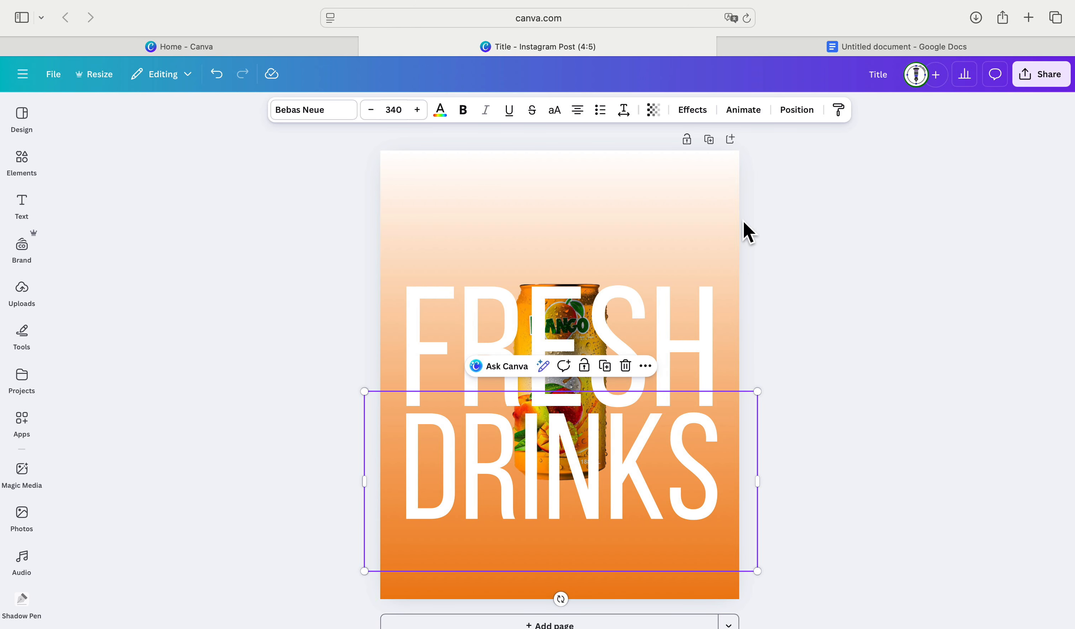
# - Select the DRINKS and FRESH texts together and move both slightly upward, so they sit centered over the can
pyautogui.click(794, 112)
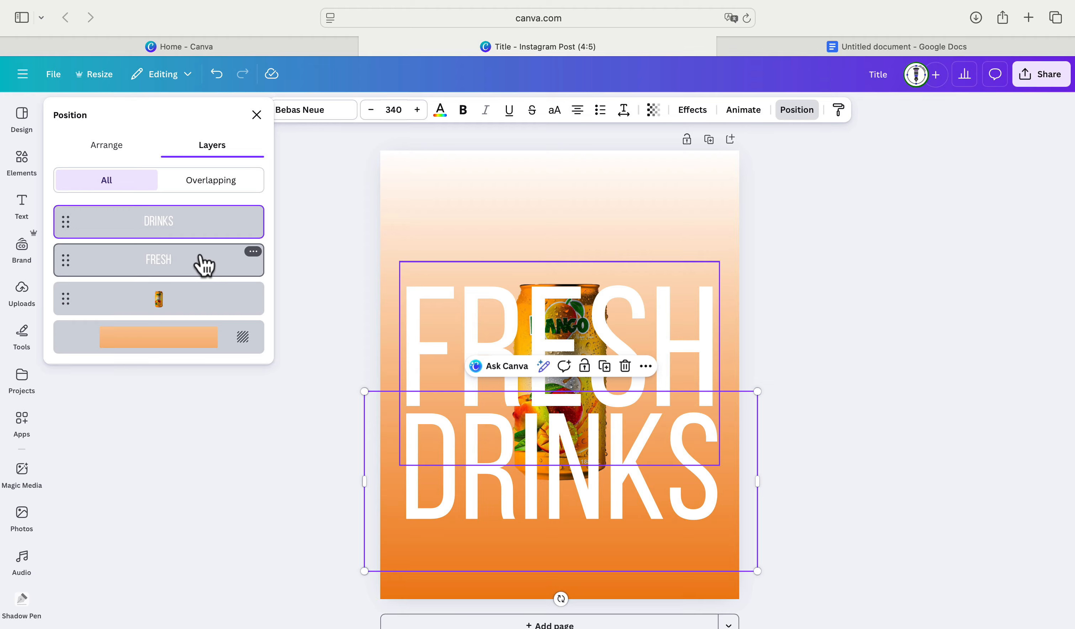
pyautogui.keyDown('shift'); pyautogui.click(198, 271); pyautogui.keyUp('shift')
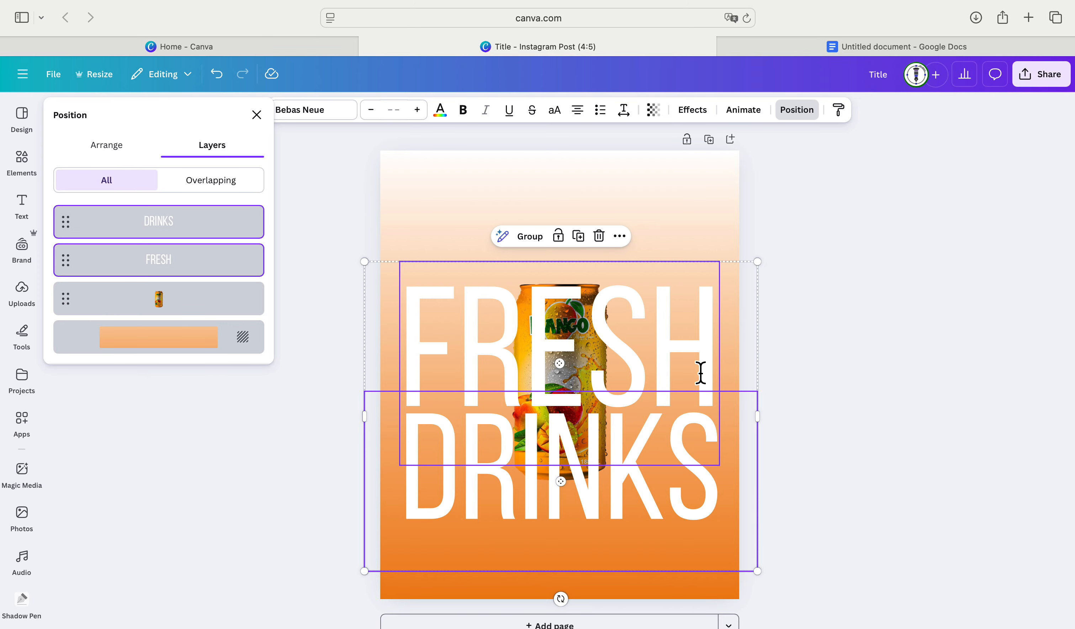
pyautogui.moveTo(700, 372); pyautogui.dragTo(699, 333)
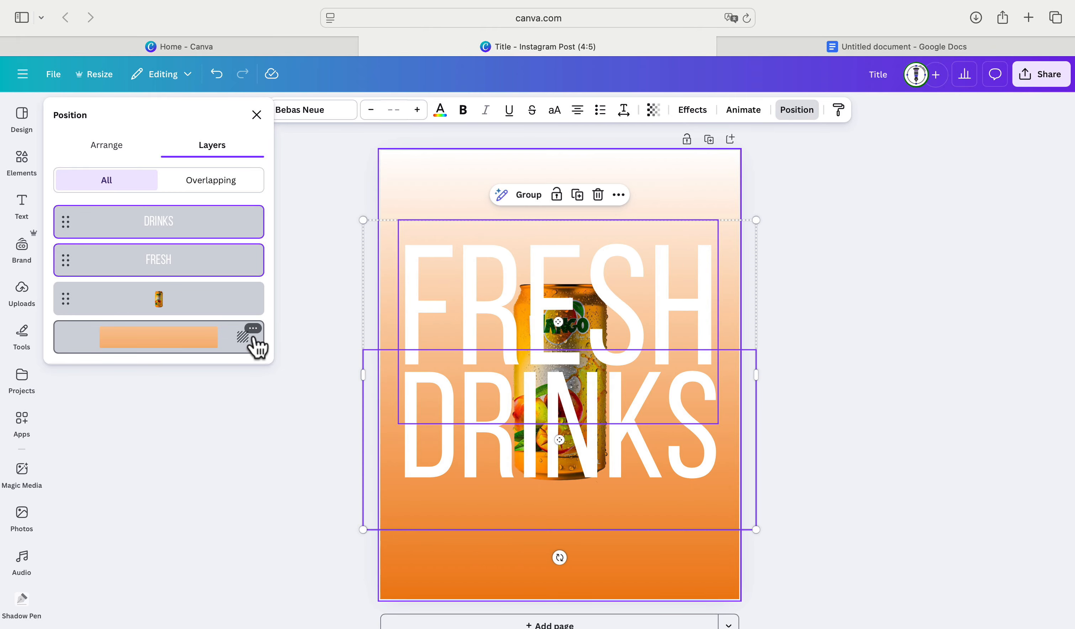
# - Bring the mango can in front of both texts, enlarge it beyond the height of the lettering, and recenter it on the page
pyautogui.click(166, 304)
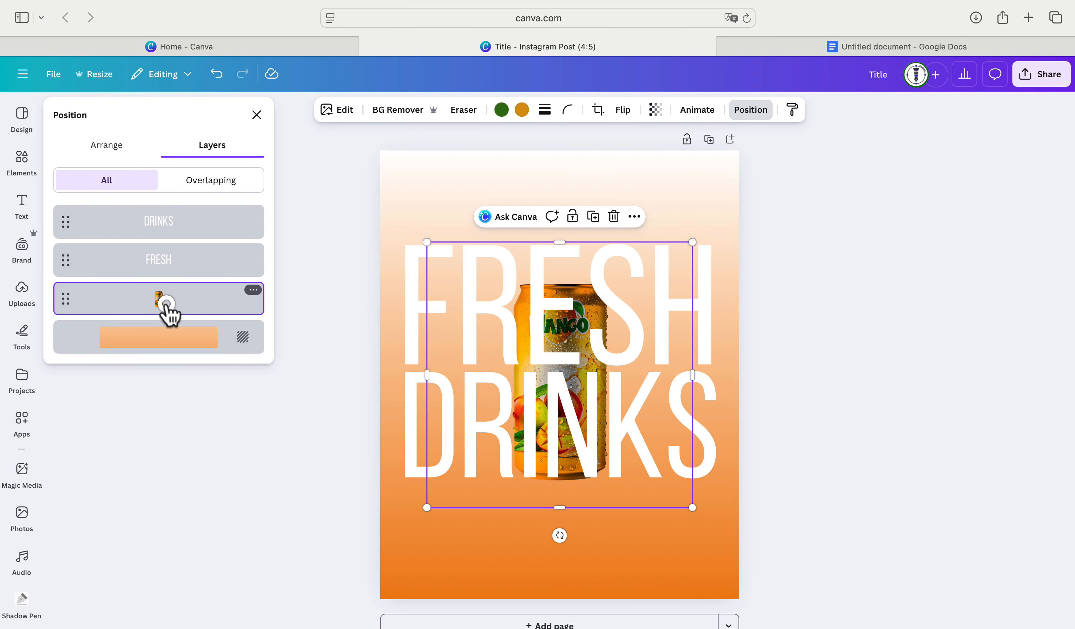
pyautogui.moveTo(167, 304); pyautogui.dragTo(172, 223)
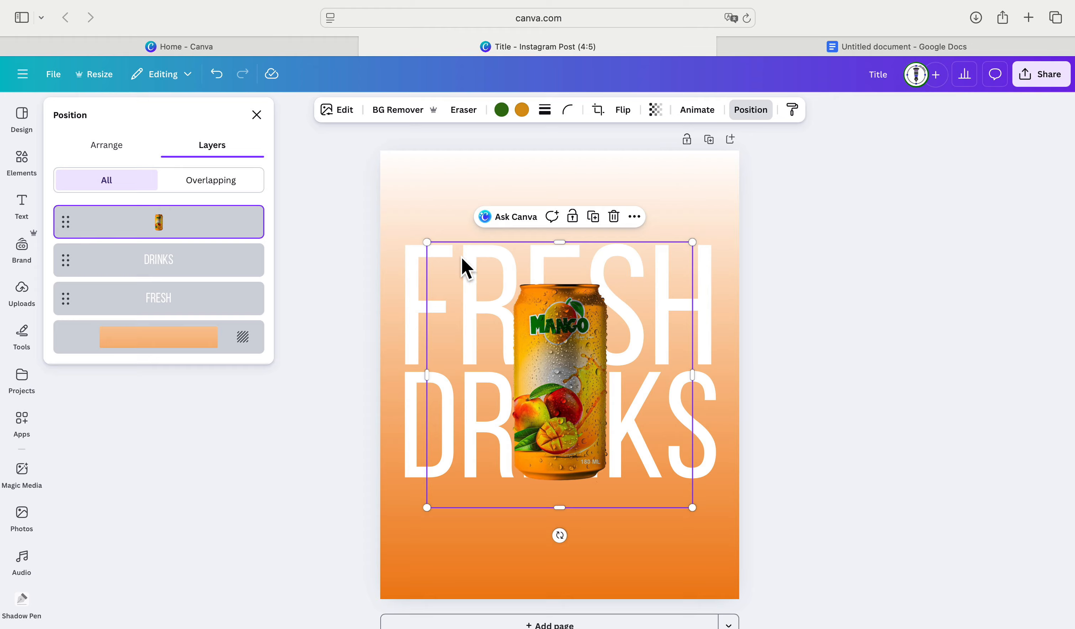
pyautogui.moveTo(427, 242); pyautogui.dragTo(346, 192)
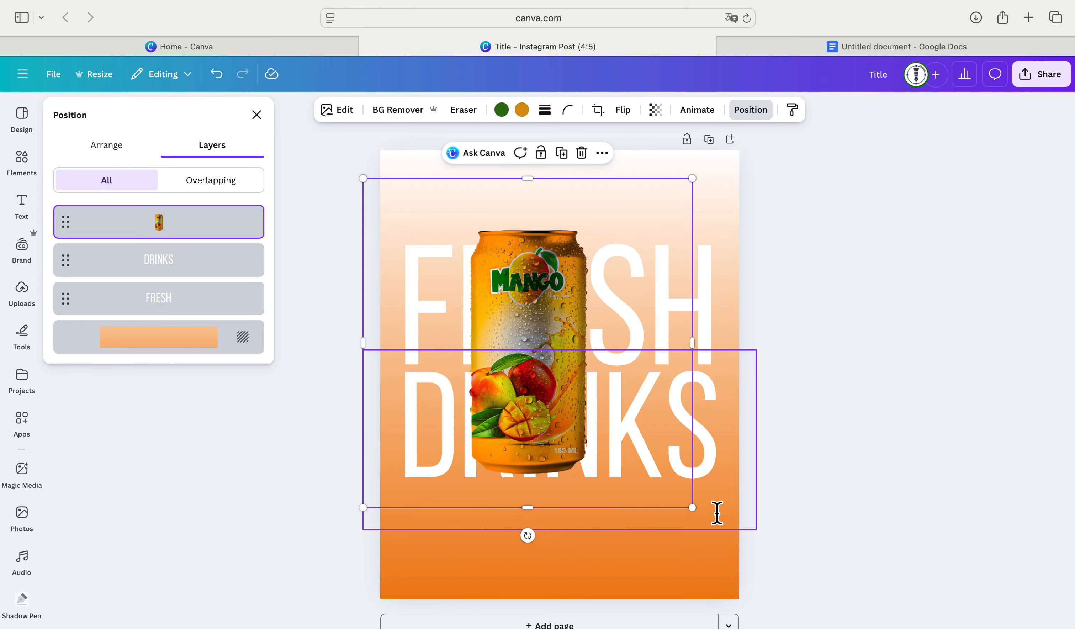
pyautogui.moveTo(692, 508); pyautogui.dragTo(762, 566)
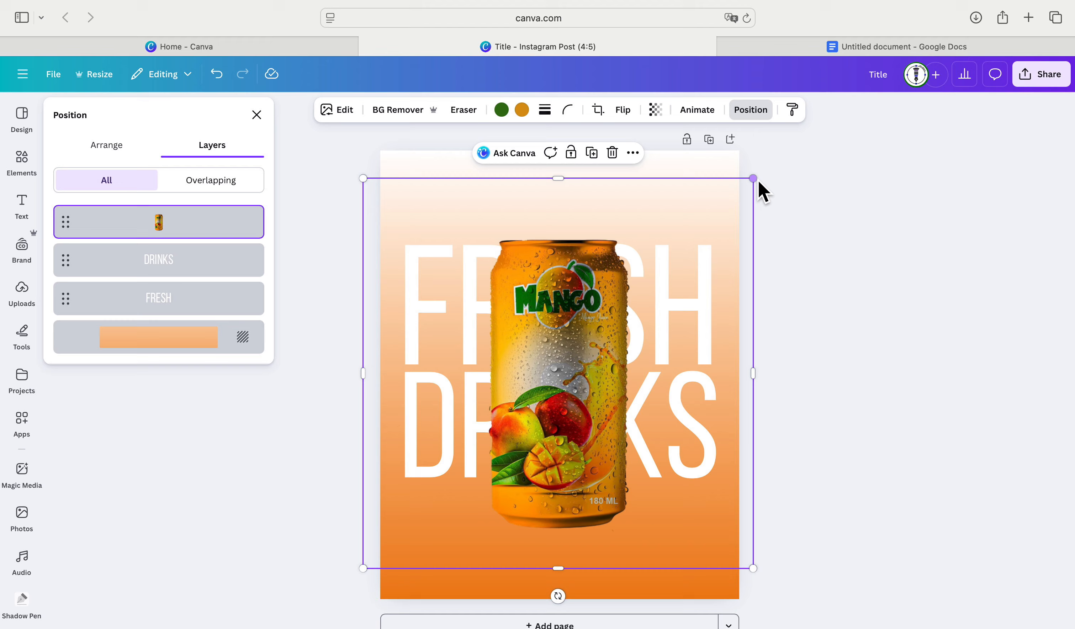
pyautogui.moveTo(756, 182); pyautogui.dragTo(799, 153)
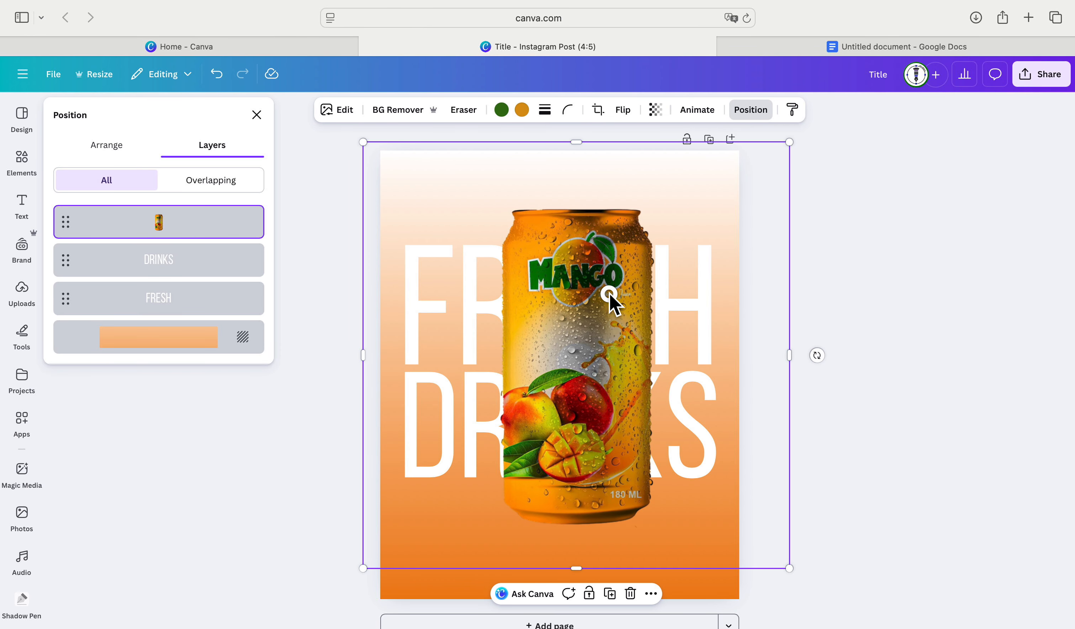
pyautogui.moveTo(610, 298); pyautogui.dragTo(582, 304)
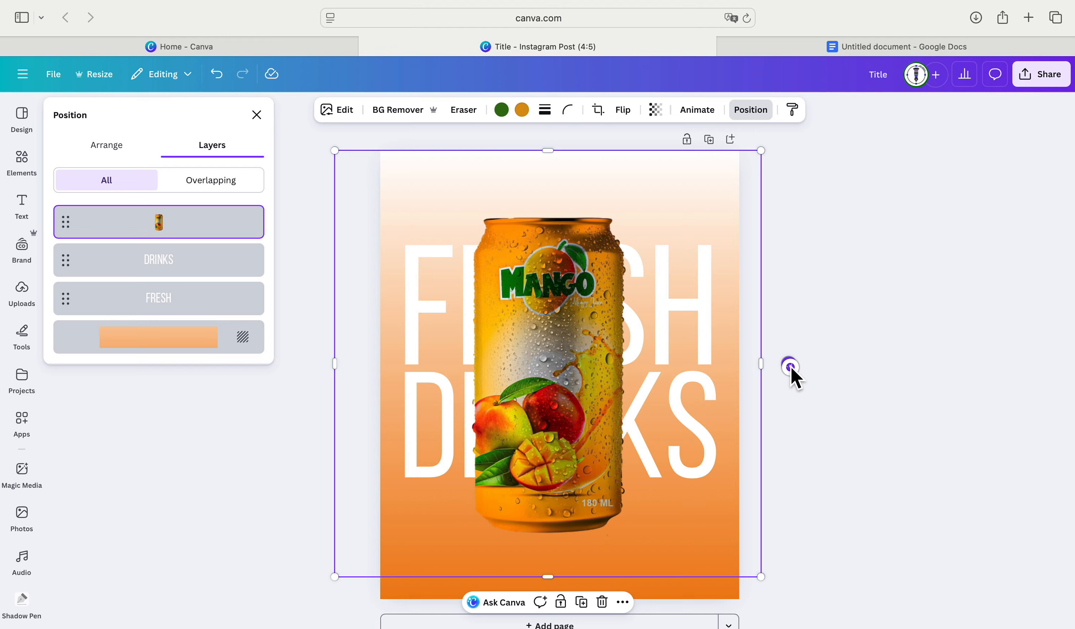
# - Tilt the can slightly counterclockwise and reposition it over the middle of the FRESH DRINKS lettering
pyautogui.moveTo(790, 367); pyautogui.dragTo(750, 307)
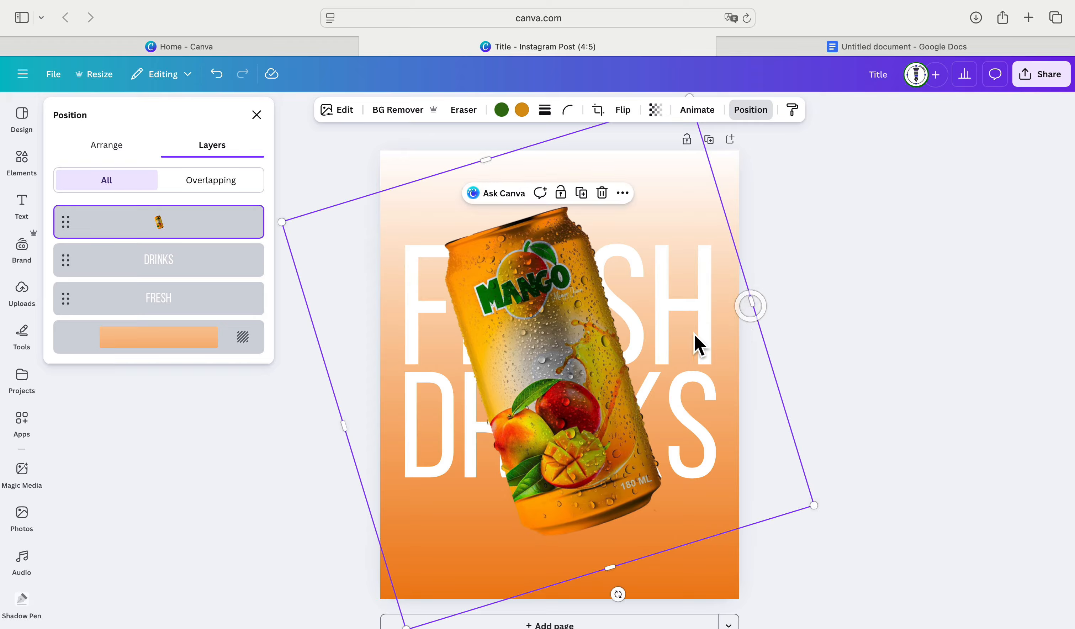
pyautogui.moveTo(574, 360)
pyautogui.mouseDown()
pyautogui.moveTo(579, 332)
pyautogui.moveTo(582, 341)
pyautogui.mouseUp()
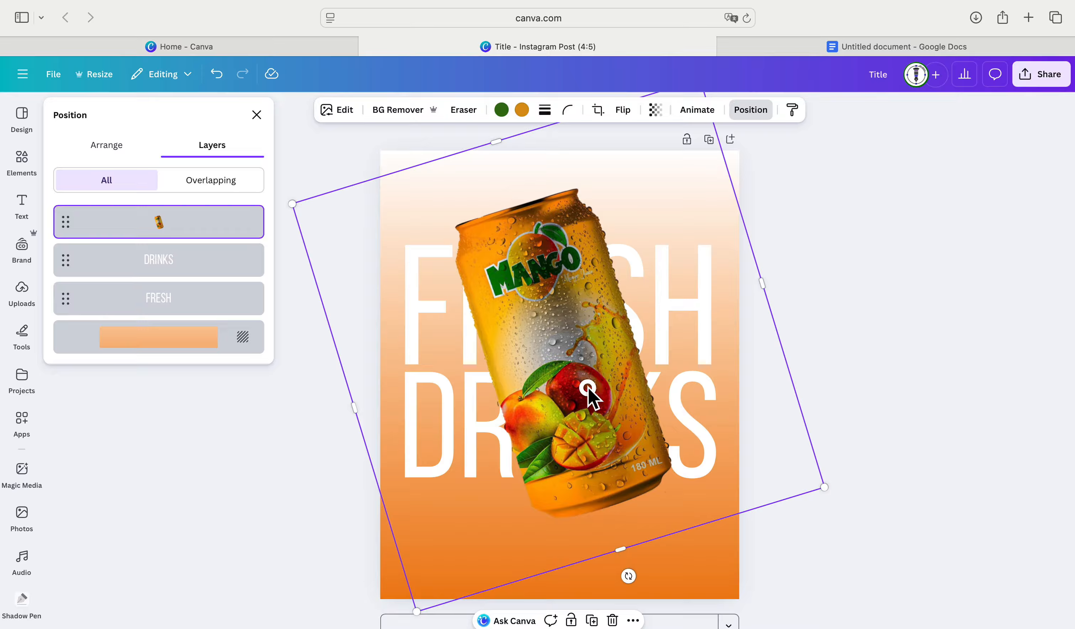
pyautogui.moveTo(588, 389)
pyautogui.mouseDown()
pyautogui.moveTo(581, 401)
pyautogui.moveTo(592, 405)
pyautogui.mouseUp()
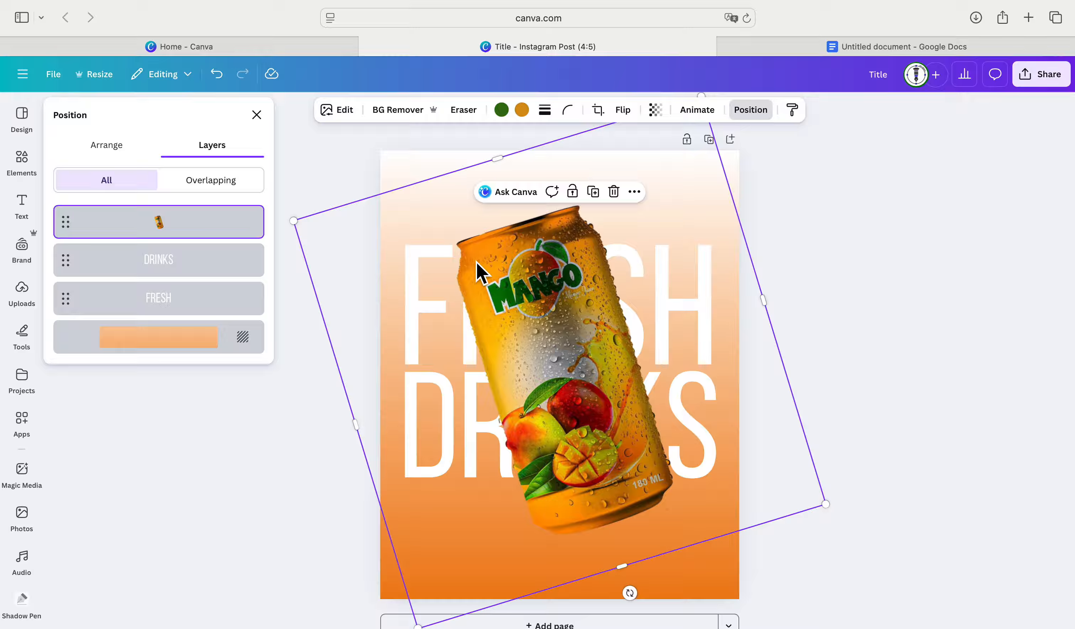
# - Adjust the can image's light settings to brightness 31 and shadows 21
pyautogui.click(346, 110)
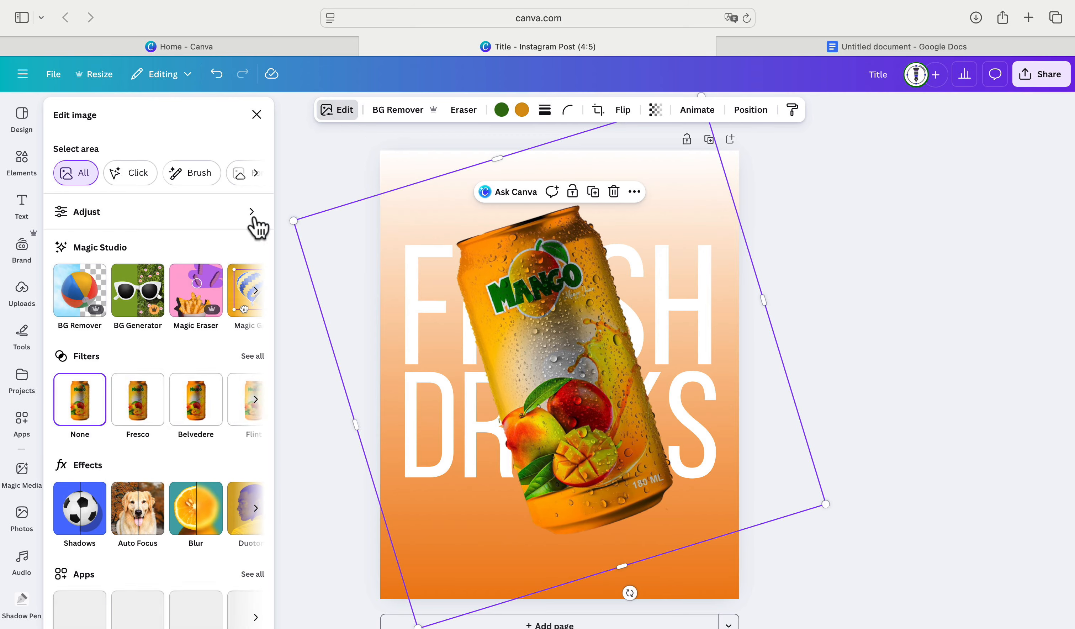
pyautogui.click(190, 213)
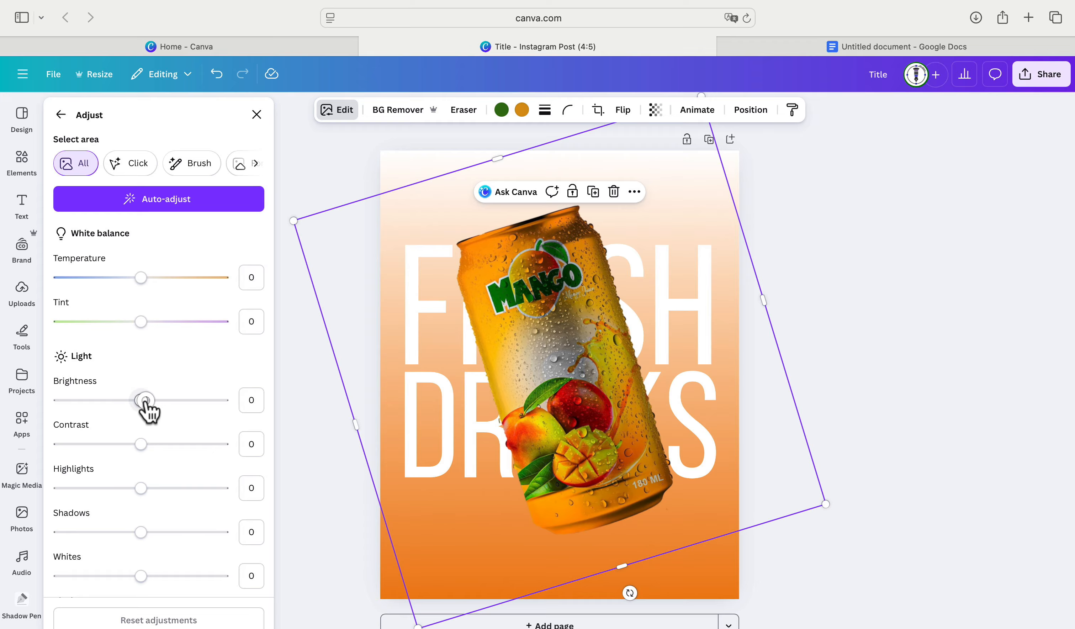
pyautogui.moveTo(145, 400)
pyautogui.mouseDown()
pyautogui.moveTo(172, 400)
pyautogui.moveTo(164, 400)
pyautogui.mouseUp()
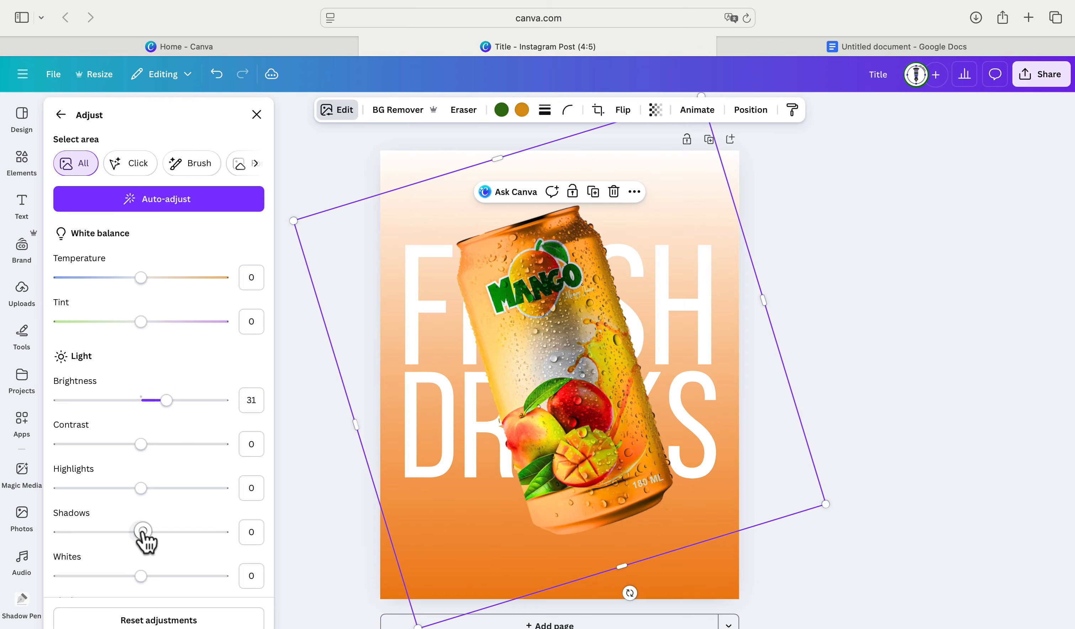
pyautogui.moveTo(141, 531)
pyautogui.mouseDown()
pyautogui.moveTo(175, 532)
pyautogui.moveTo(142, 532)
pyautogui.moveTo(158, 532)
pyautogui.mouseUp()
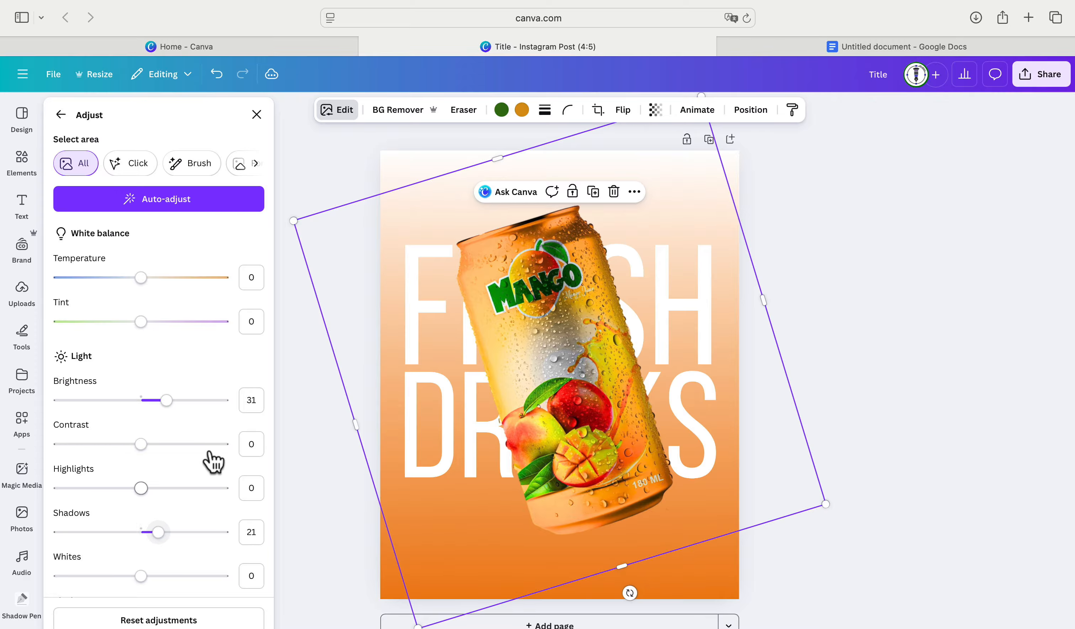
pyautogui.click(256, 115)
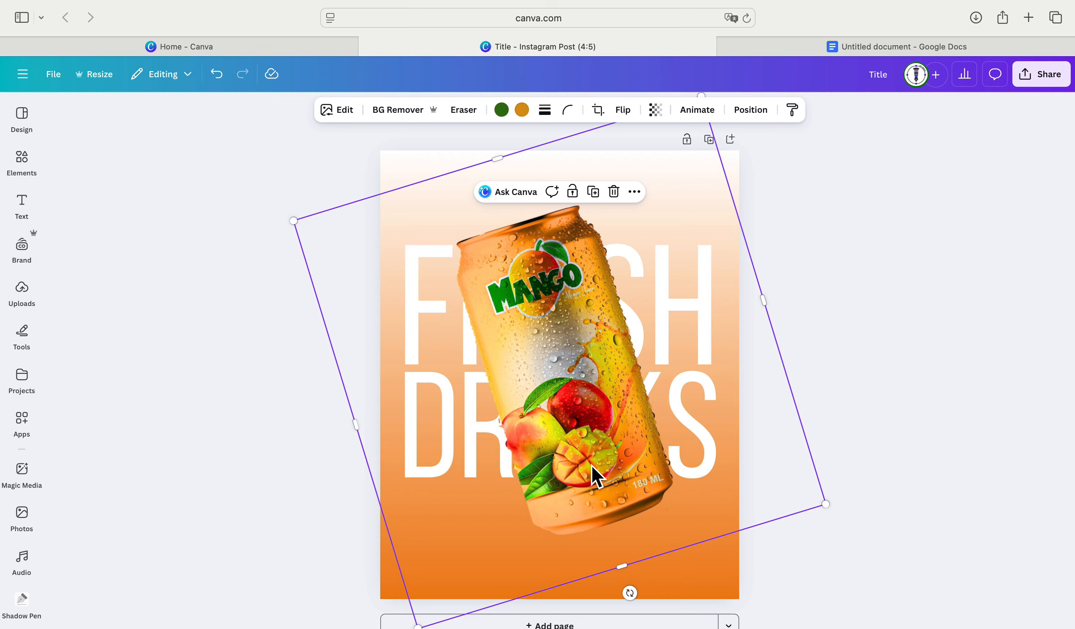
# - Nudge the tilted can slightly upward and lock its position
pyautogui.moveTo(586, 421); pyautogui.dragTo(584, 419)
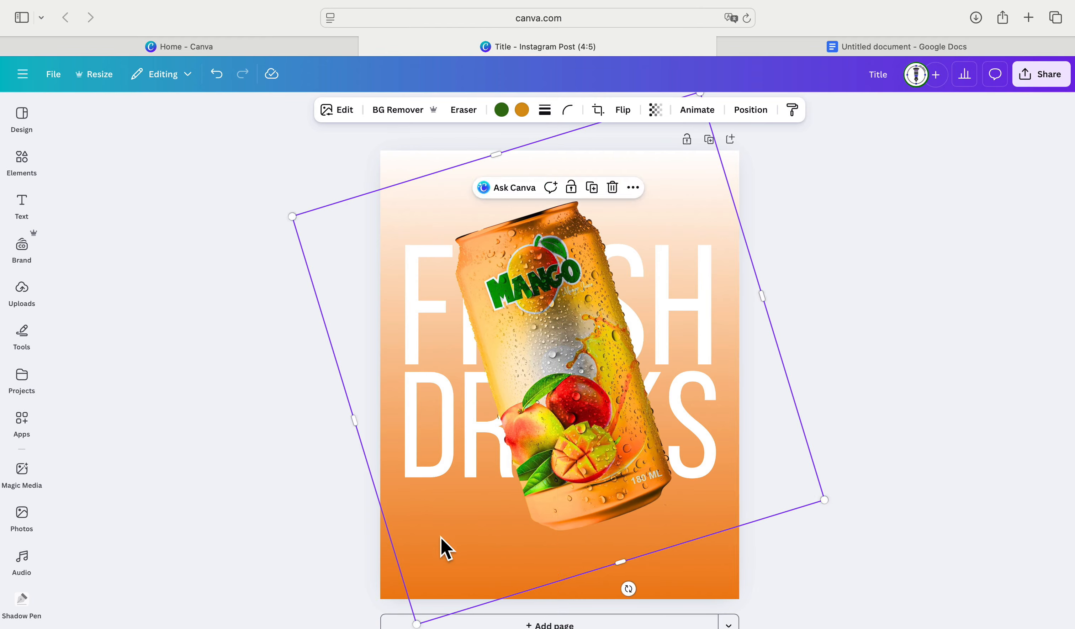
pyautogui.click(379, 586)
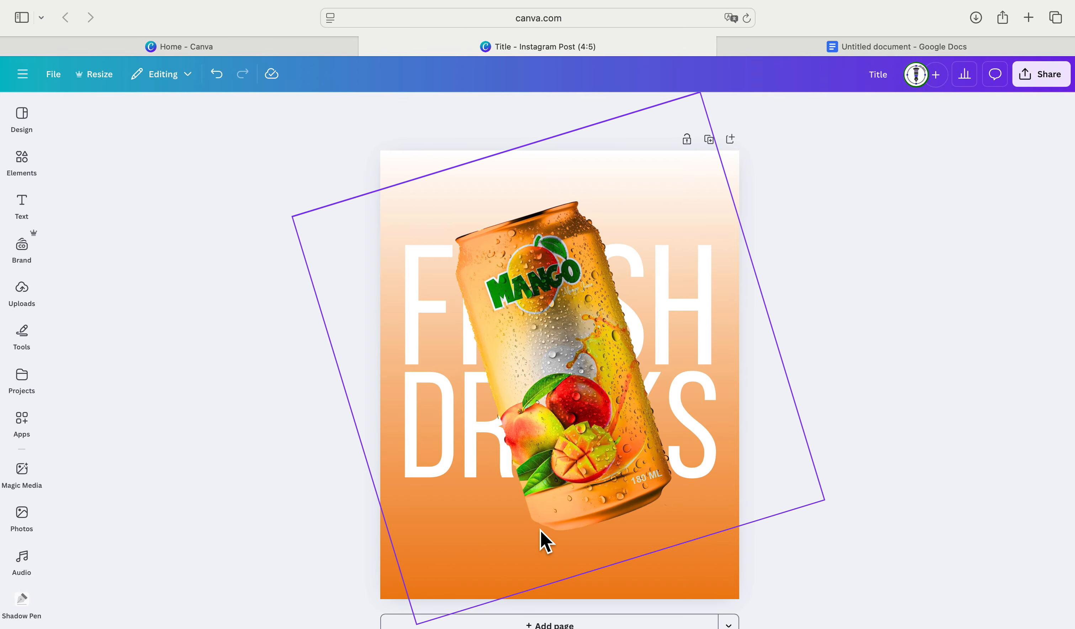
pyautogui.click(557, 361)
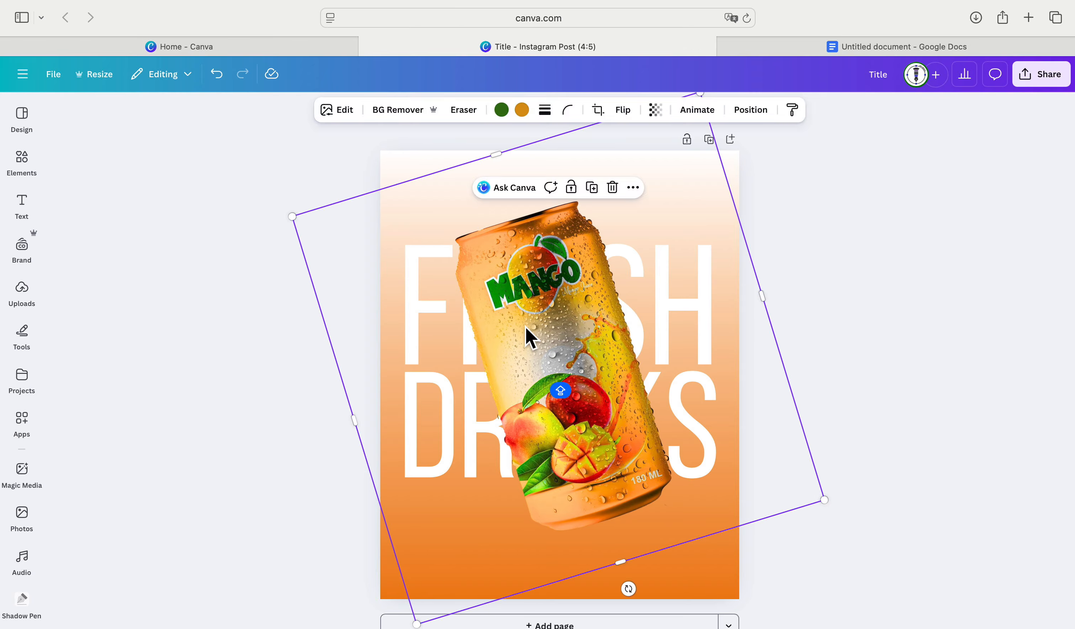
pyautogui.click(571, 187)
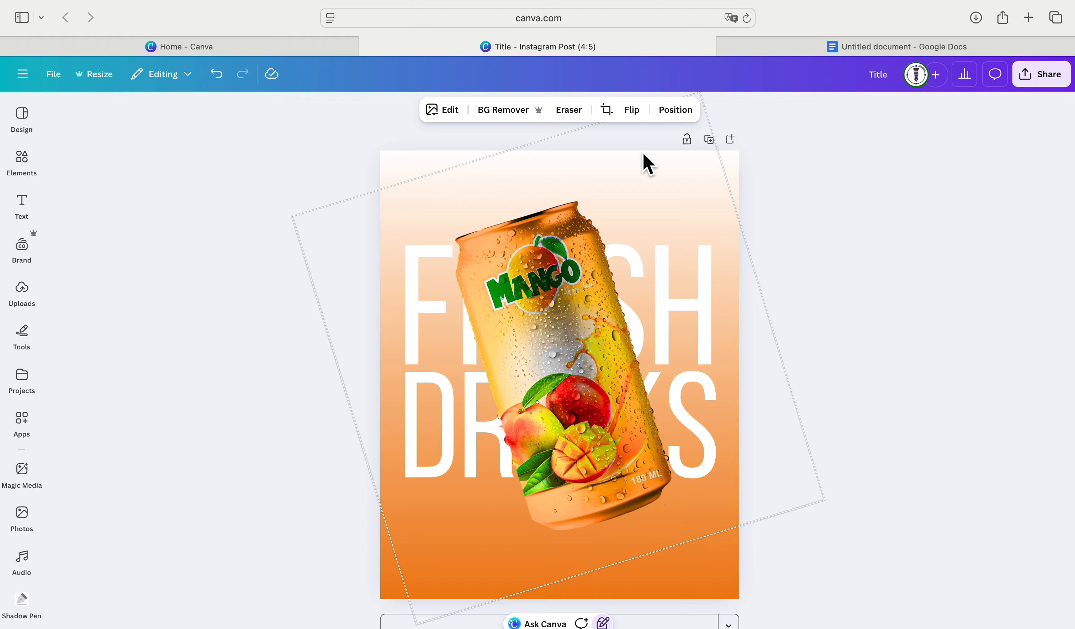
# - Fully lock the DRINKS and FRESH text layers
pyautogui.click(672, 109)
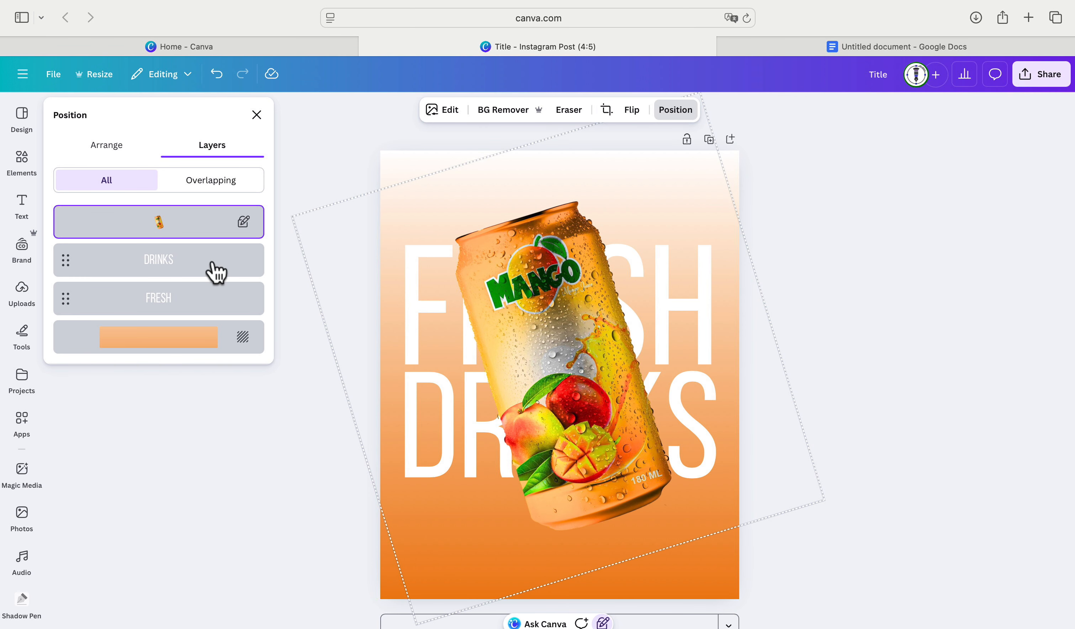
pyautogui.click(207, 272)
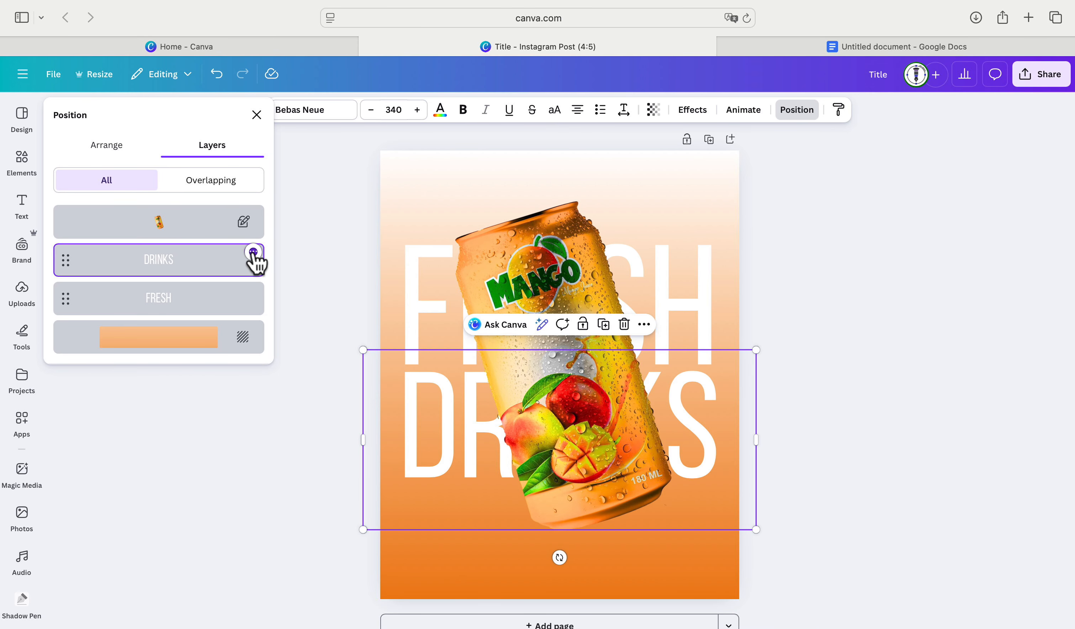
pyautogui.click(253, 252)
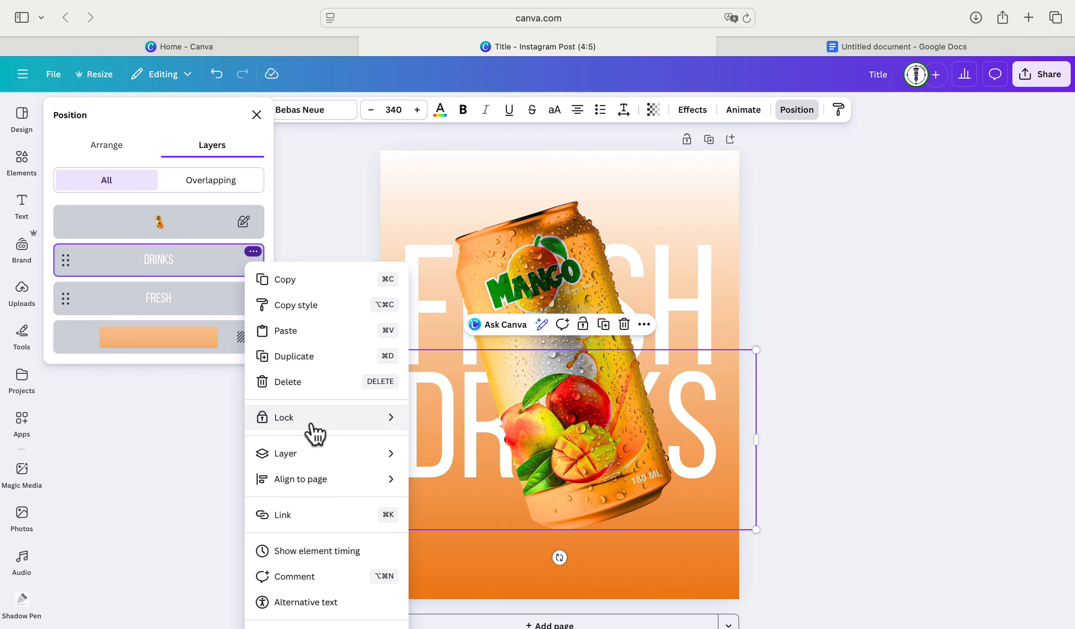
pyautogui.moveTo(313, 425)
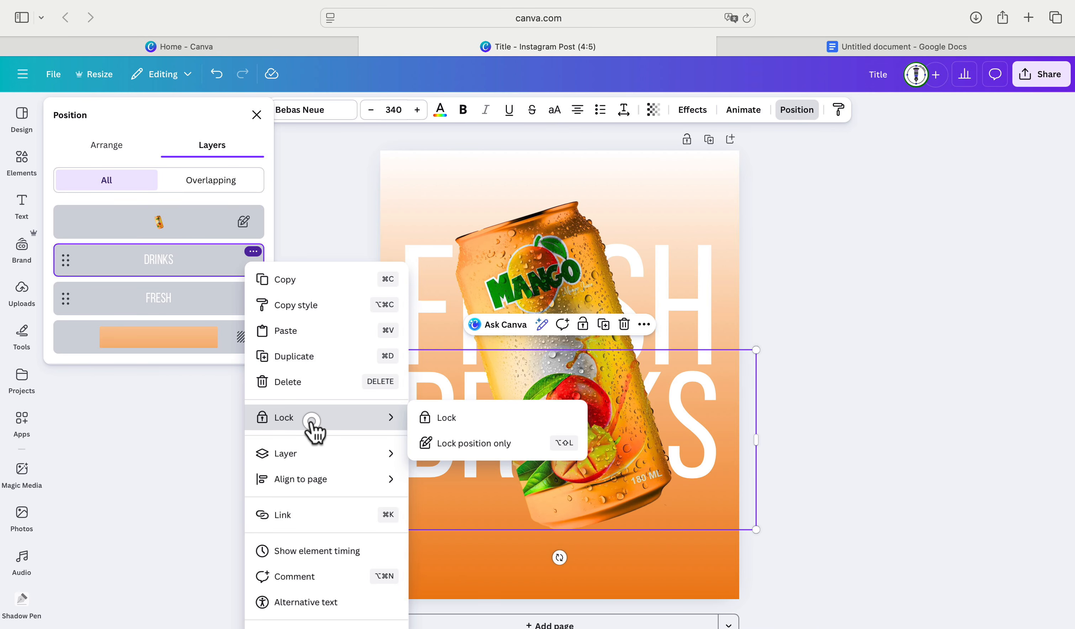
pyautogui.click(439, 426)
pyautogui.click(252, 290)
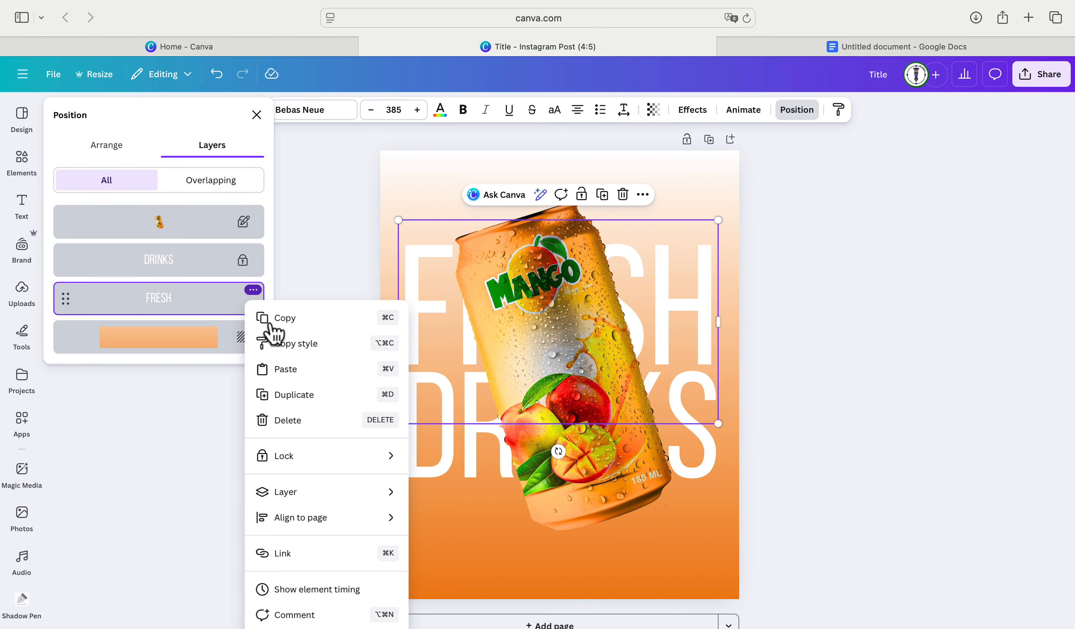
pyautogui.moveTo(367, 456)
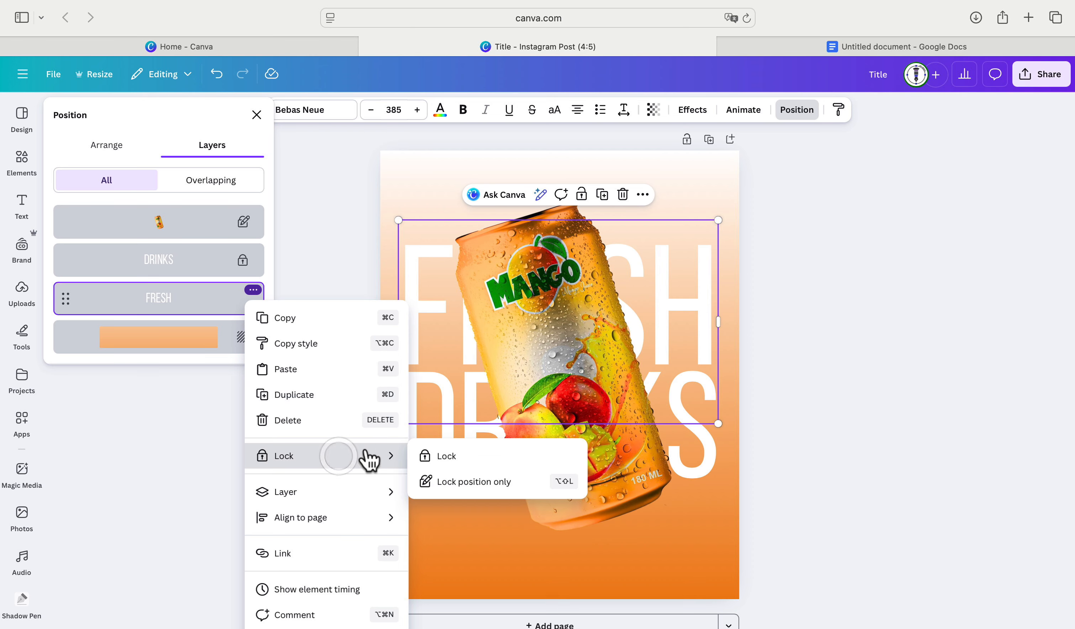
pyautogui.click(458, 460)
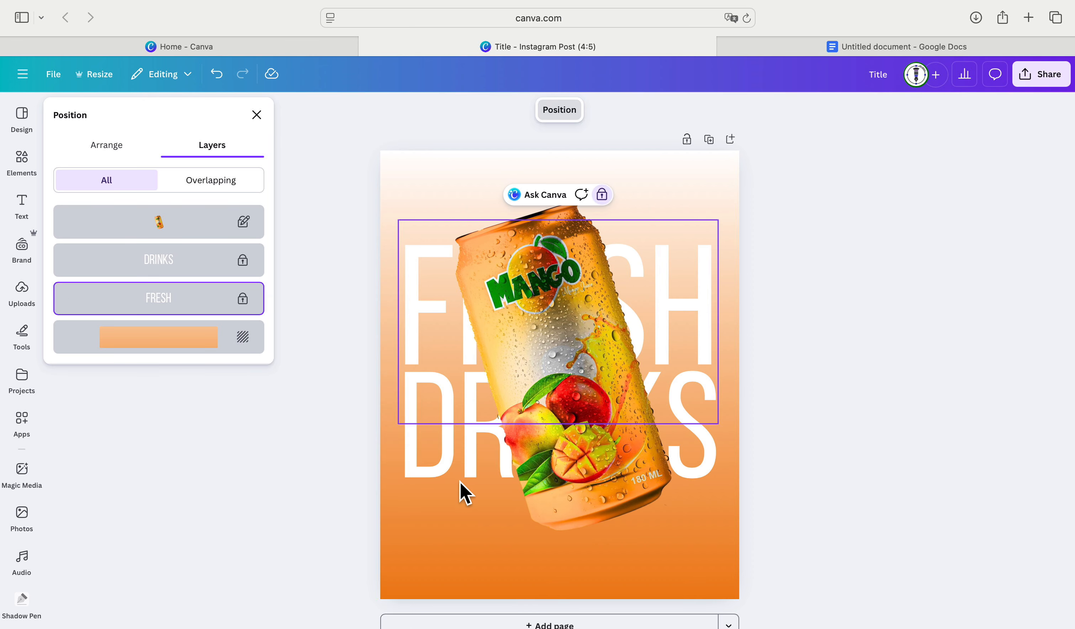
pyautogui.click(460, 482)
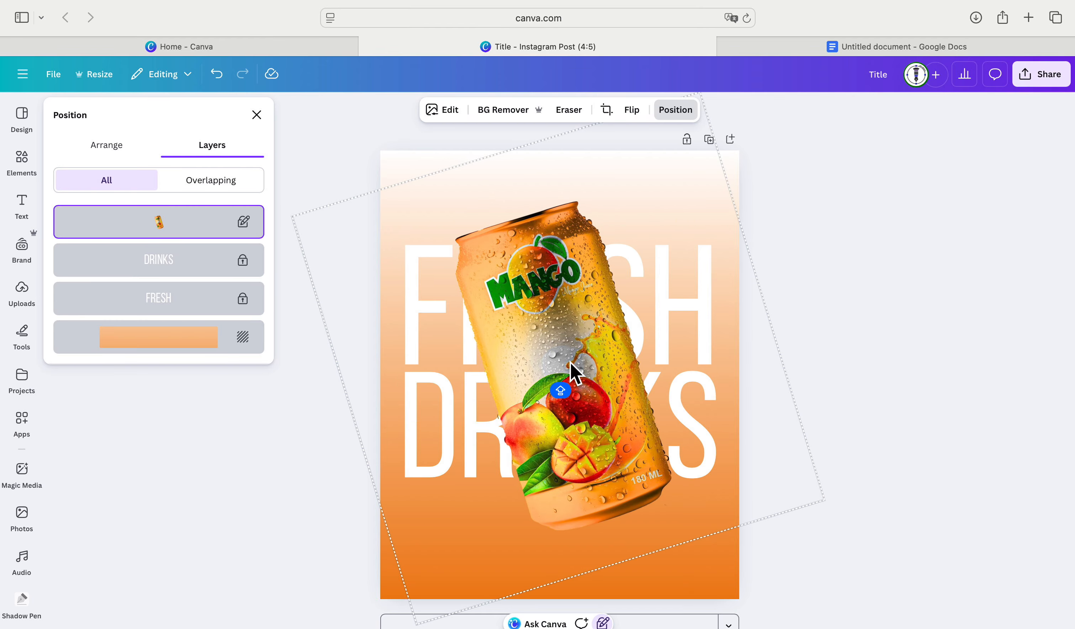
pyautogui.click(257, 114)
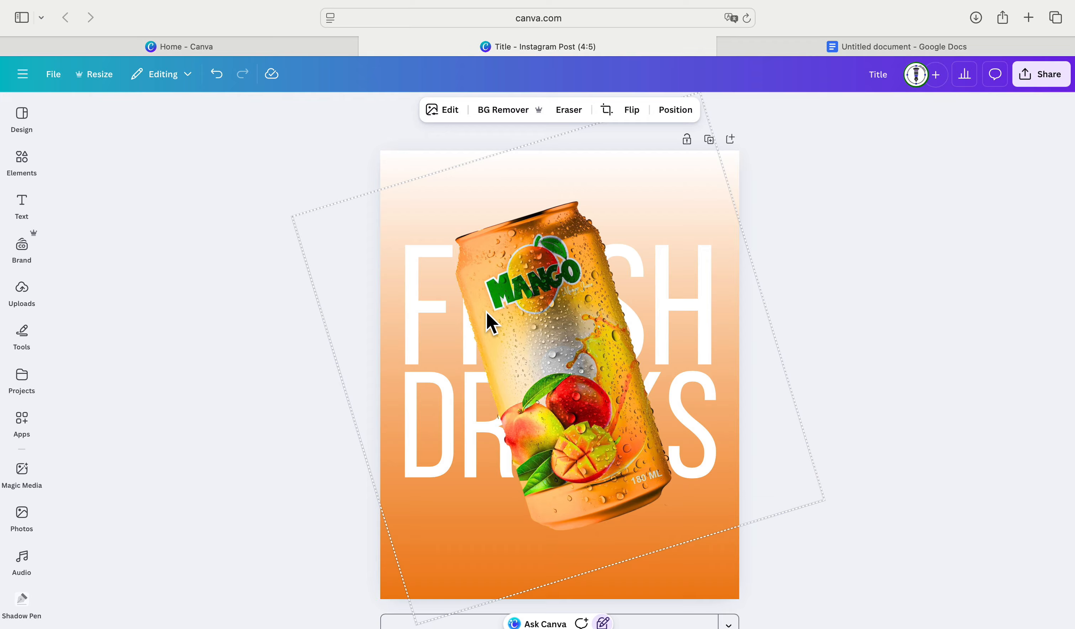
# - Search the elements library for MANGO and show all matching graphics
pyautogui.click(26, 164)
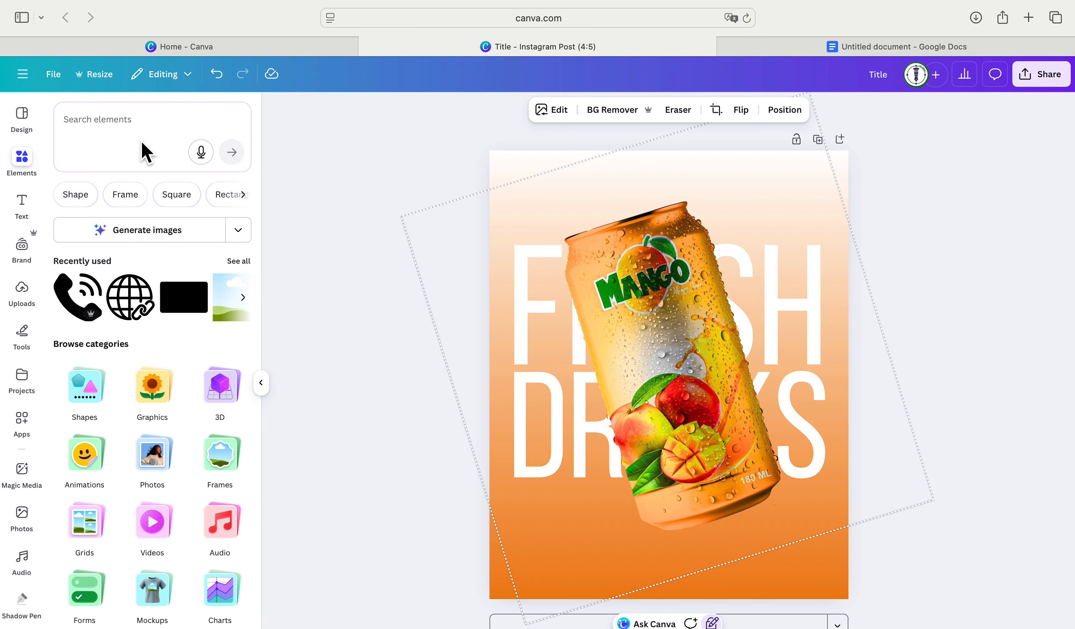
pyautogui.click(142, 123)
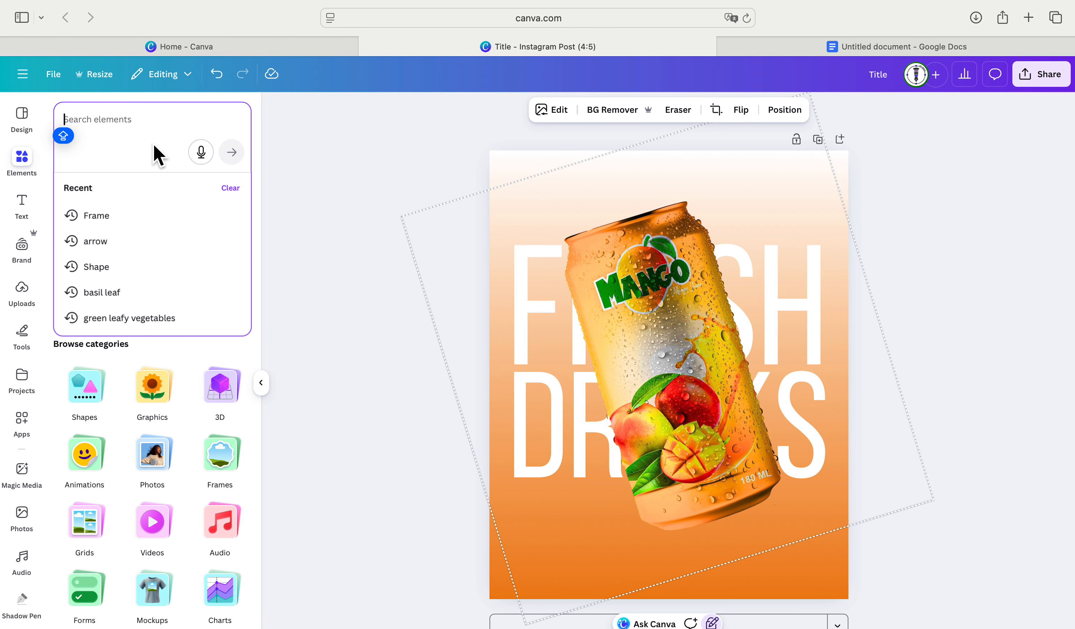
pyautogui.write('MANGO')
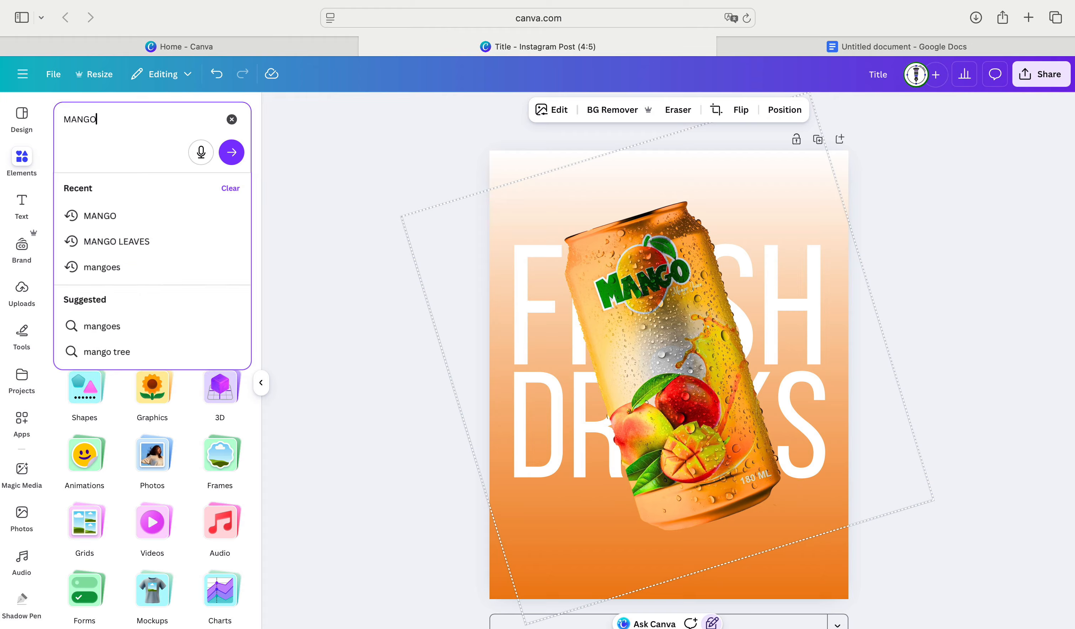
pyautogui.press('Return')
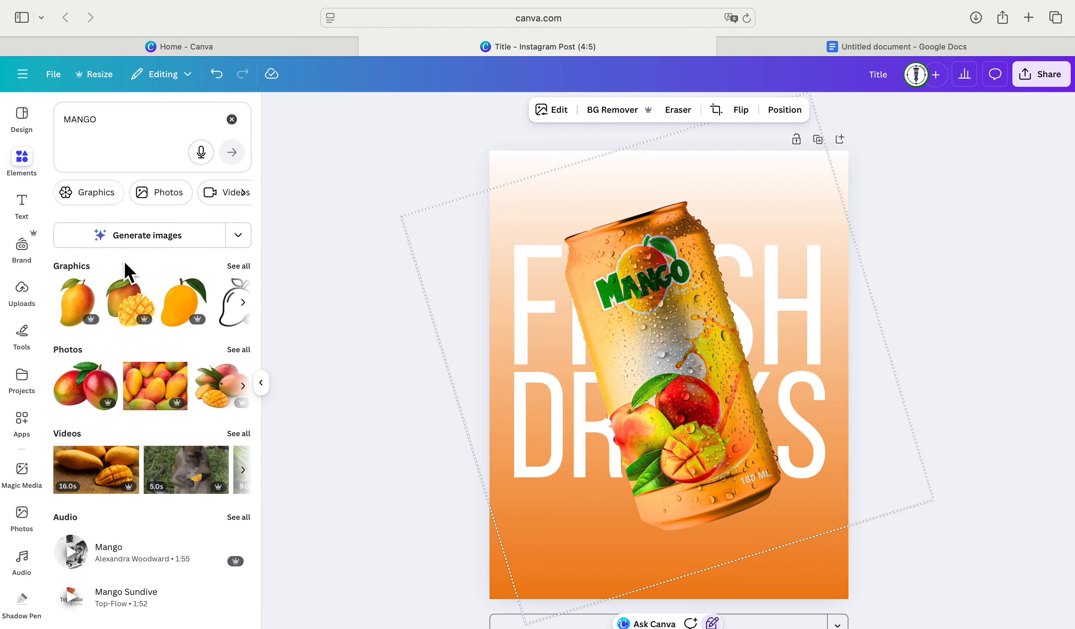
pyautogui.click(233, 266)
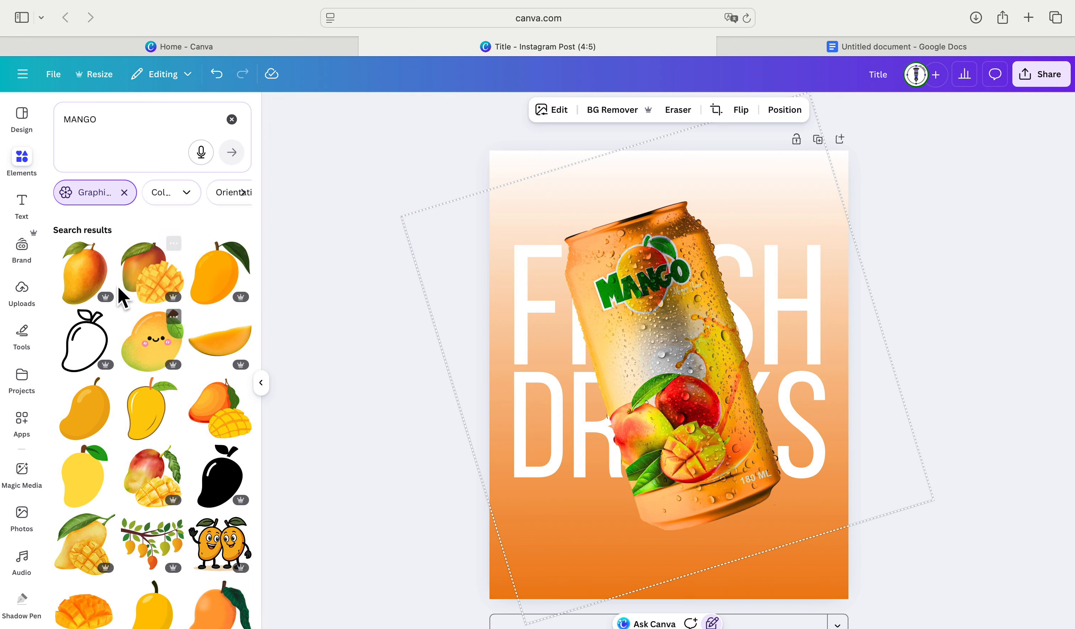
# - Add the whole watercolor mango with one leaf, shrink it and place it over the H of FRESH beside the can
pyautogui.click(77, 283)
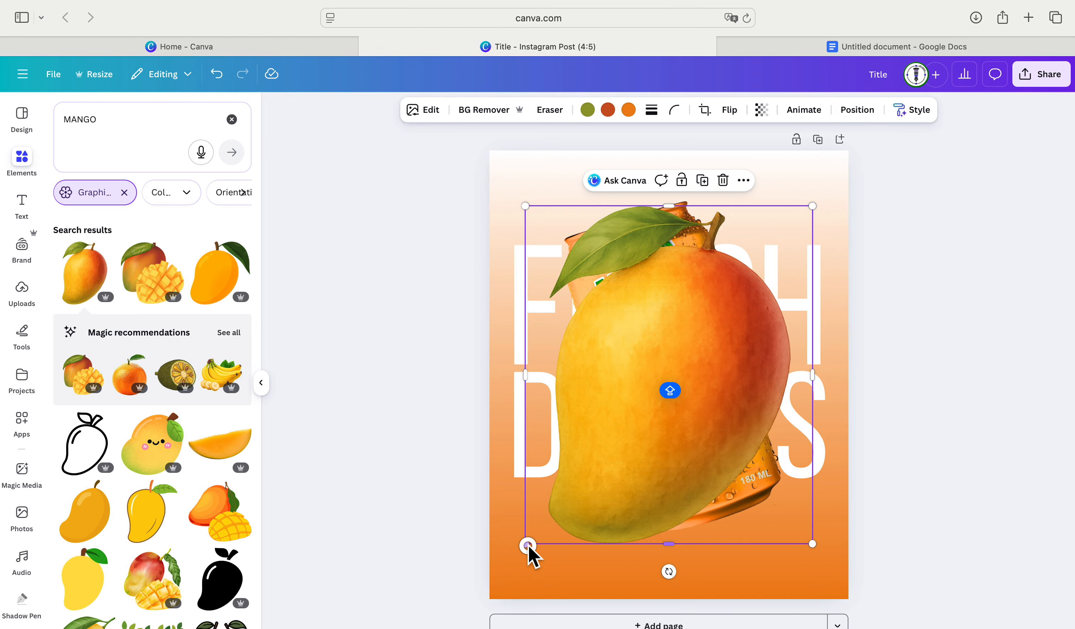
pyautogui.moveTo(528, 545); pyautogui.dragTo(777, 326)
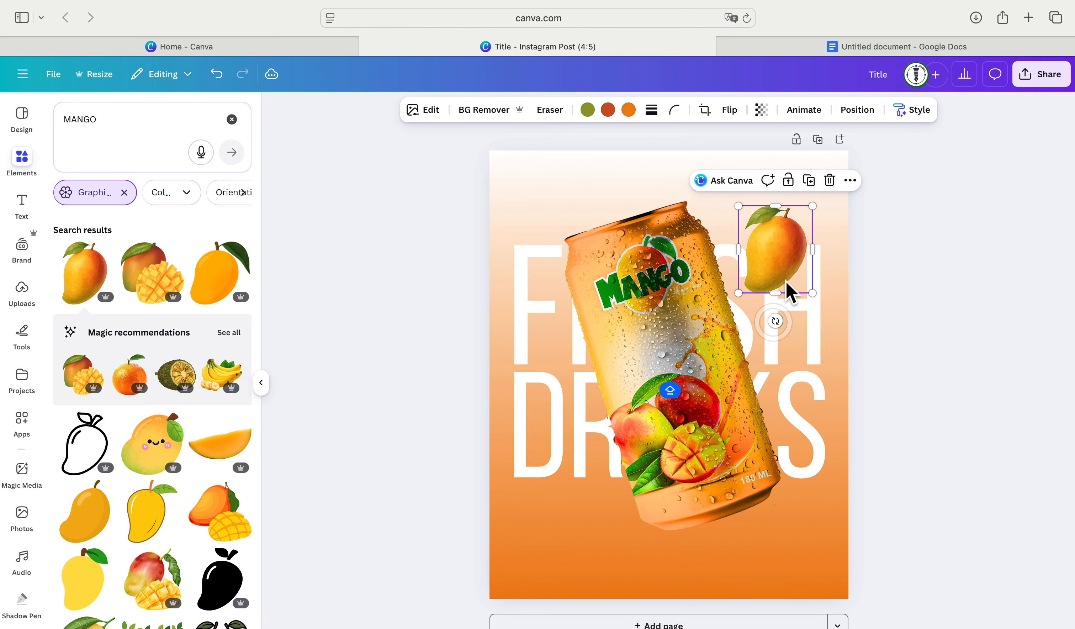
pyautogui.moveTo(786, 282); pyautogui.dragTo(819, 312)
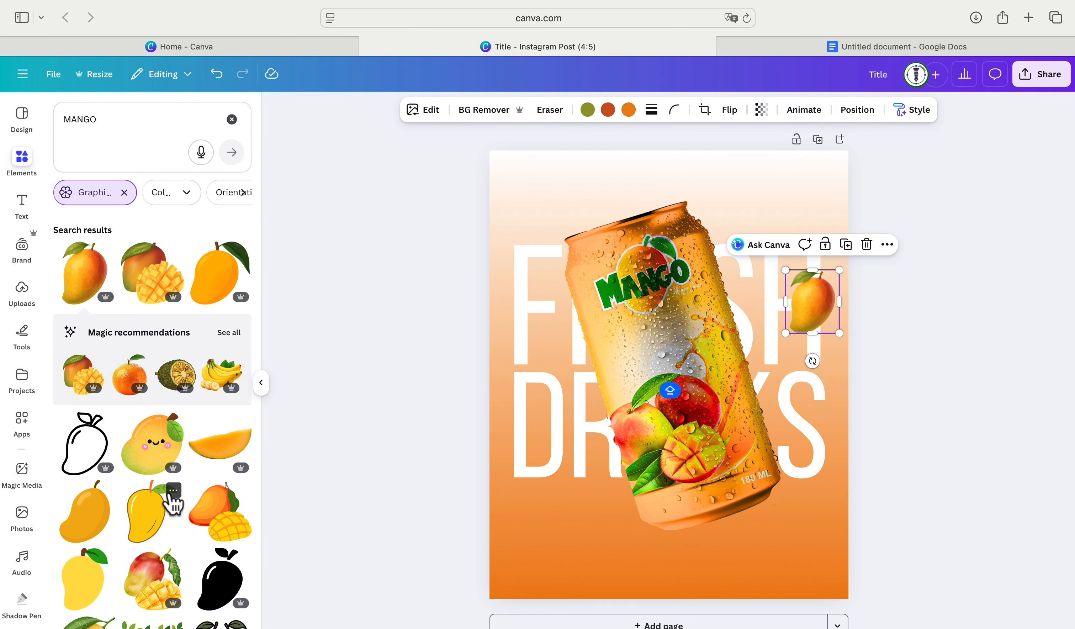
# - Browse the mango graphics and the Crazy Monday Studio collection for further matching fruit graphics
pyautogui.scroll(-8, 171, 502)
pyautogui.scroll(-8, 170, 502)
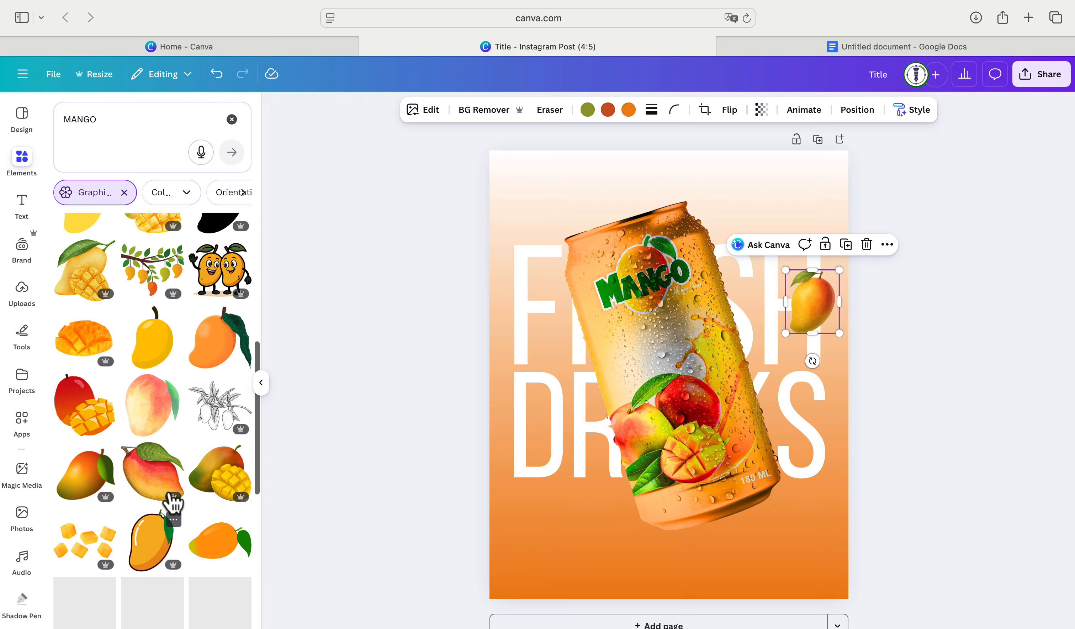
pyautogui.scroll(15, 169, 503)
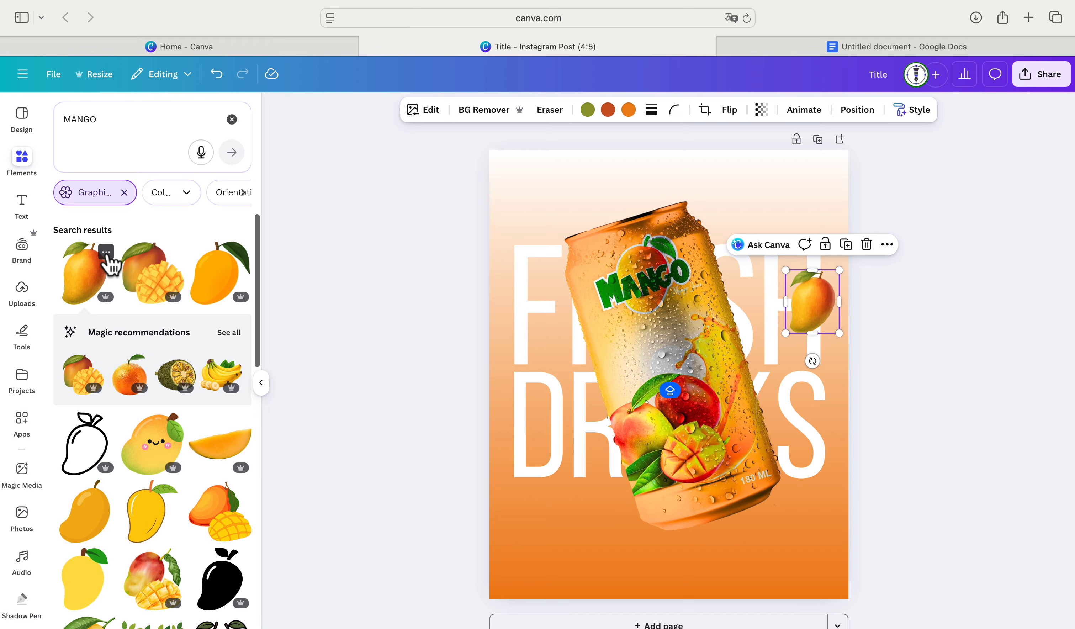
pyautogui.click(106, 252)
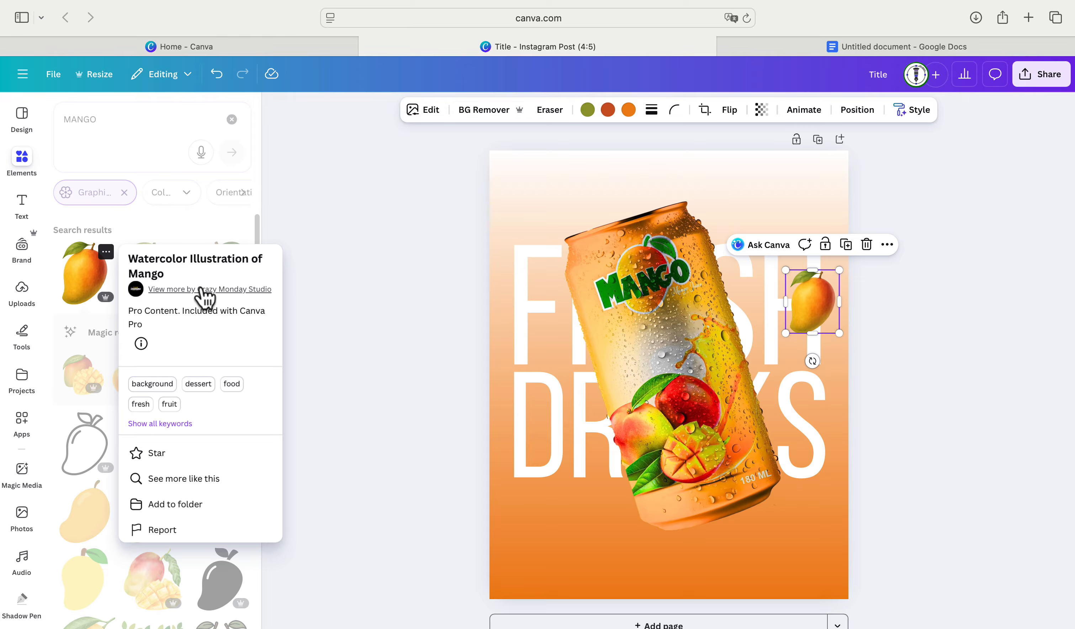
pyautogui.click(203, 290)
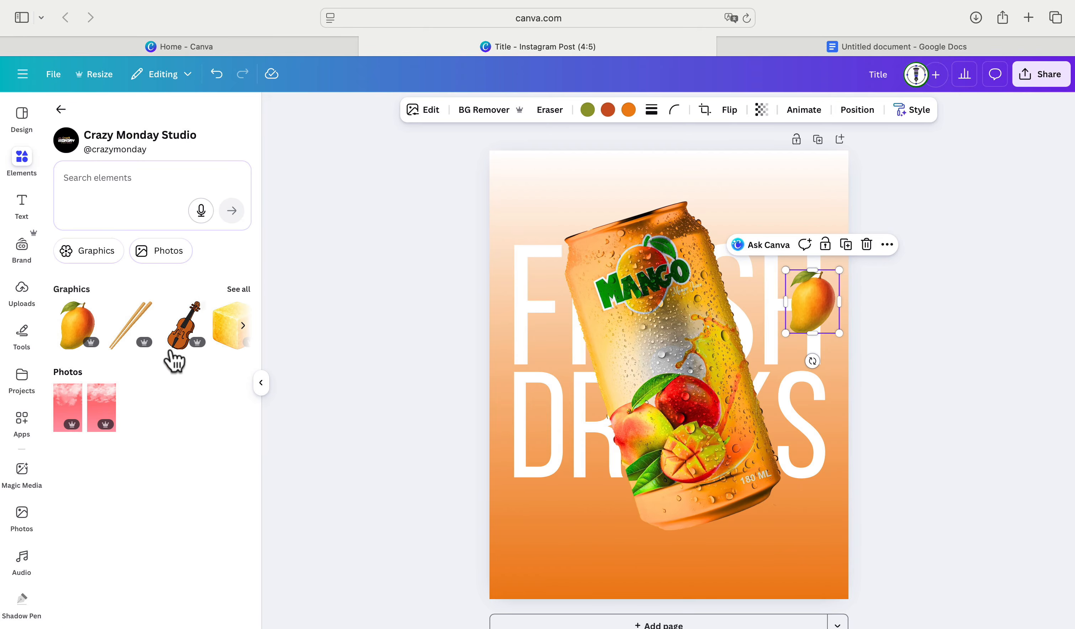
pyautogui.click(239, 290)
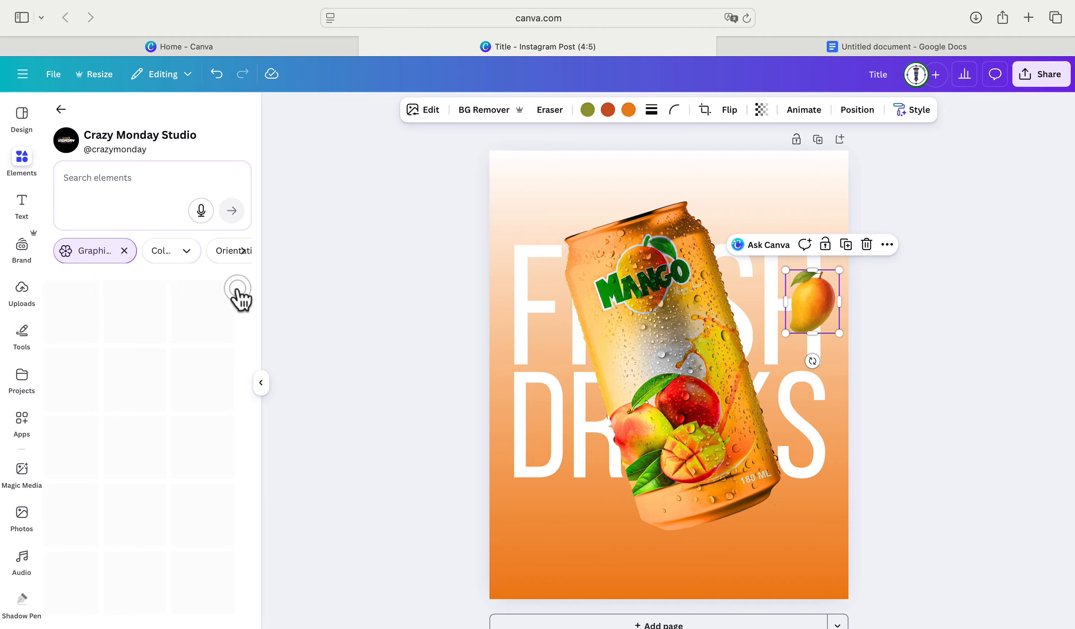
pyautogui.scroll(-10, 179, 412)
pyautogui.scroll(-10, 179, 413)
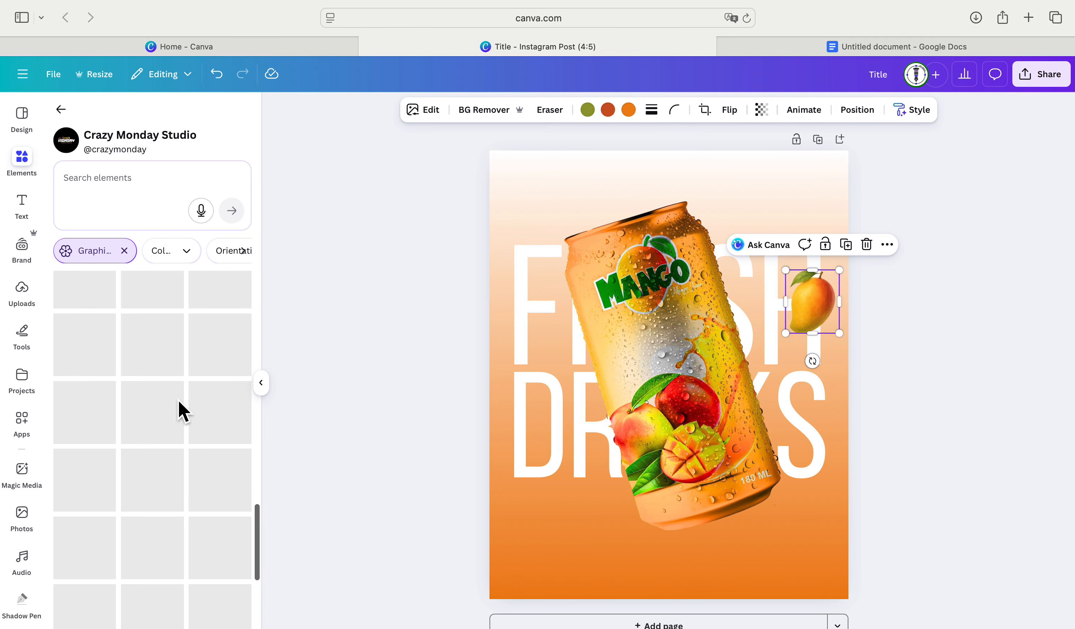
pyautogui.scroll(-3, 179, 413)
pyautogui.scroll(-5, 180, 413)
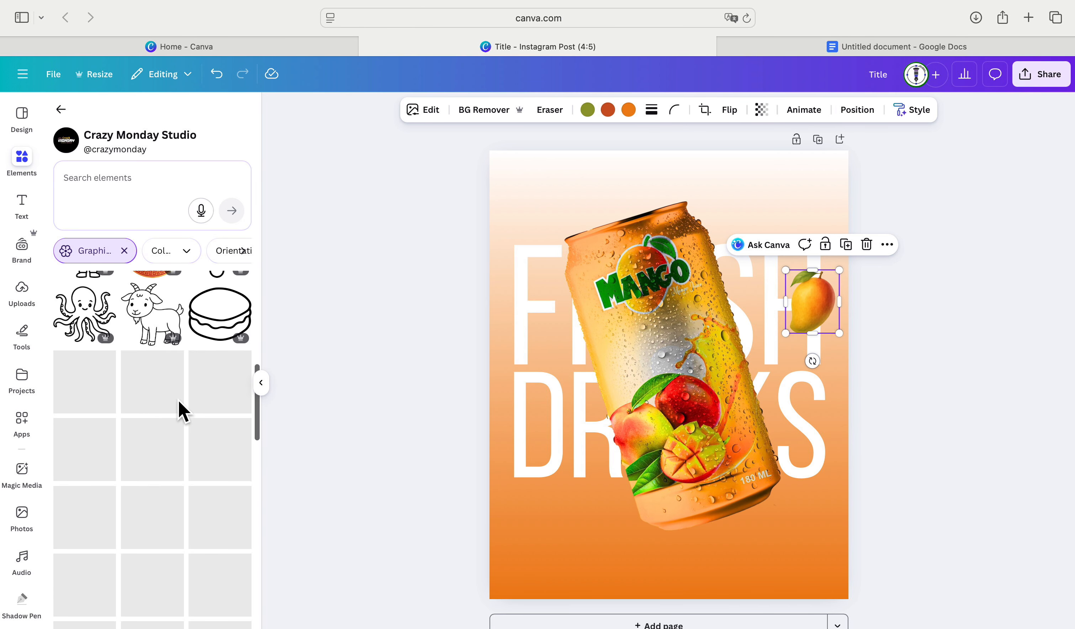
pyautogui.click(59, 105)
pyautogui.scroll(-3, 154, 339)
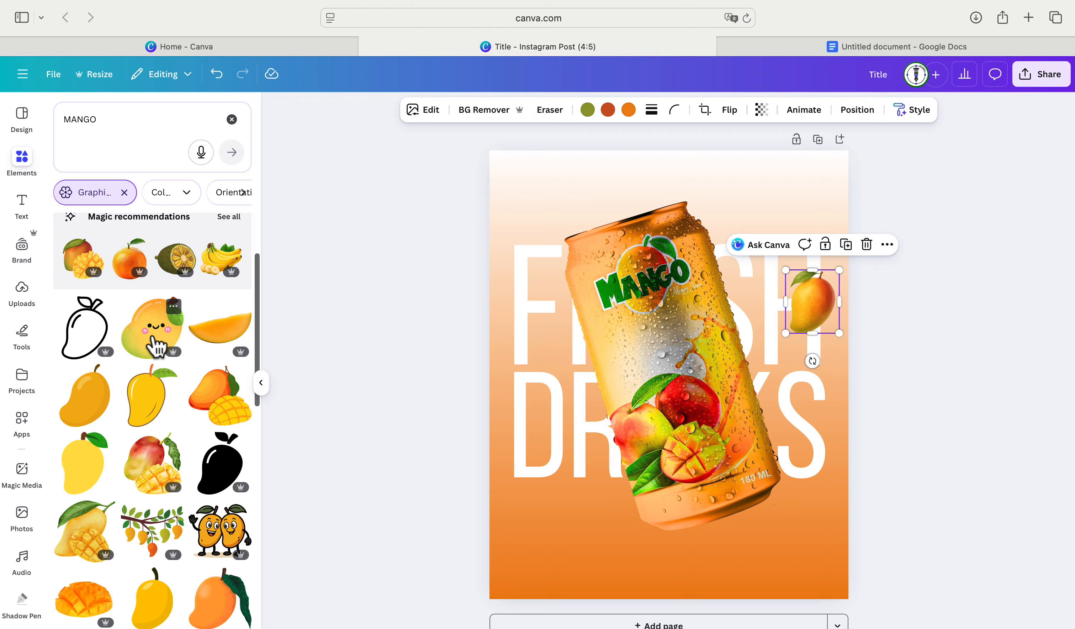
pyautogui.scroll(-7, 156, 346)
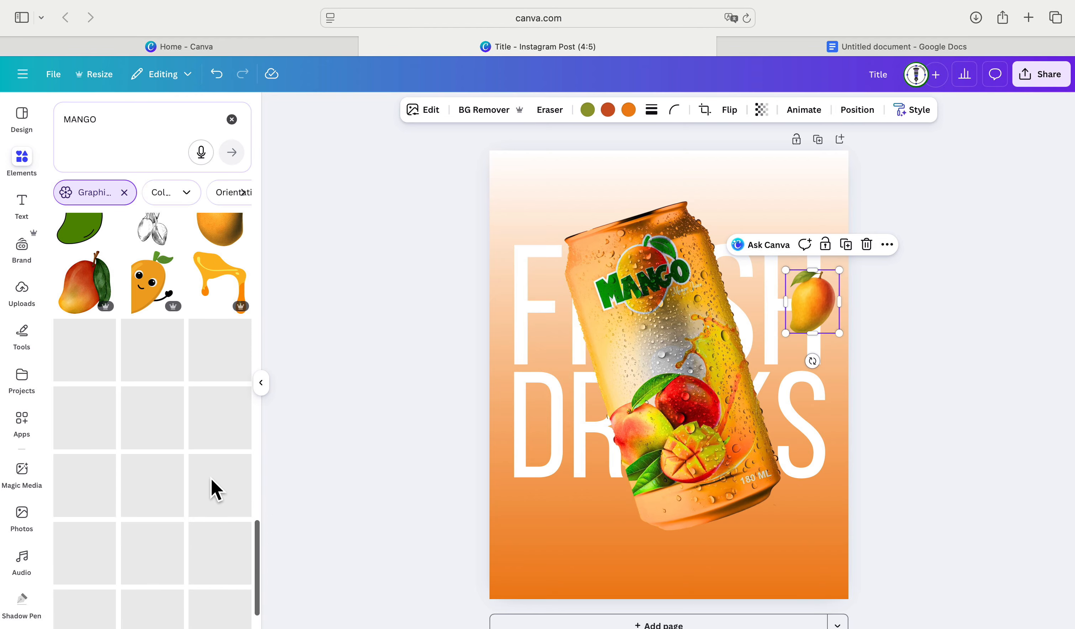
# - Search the graphics for MANGO SLICE and add the leafy whole mango with cut slices in front
pyautogui.click(143, 145)
pyautogui.write('SLICE')
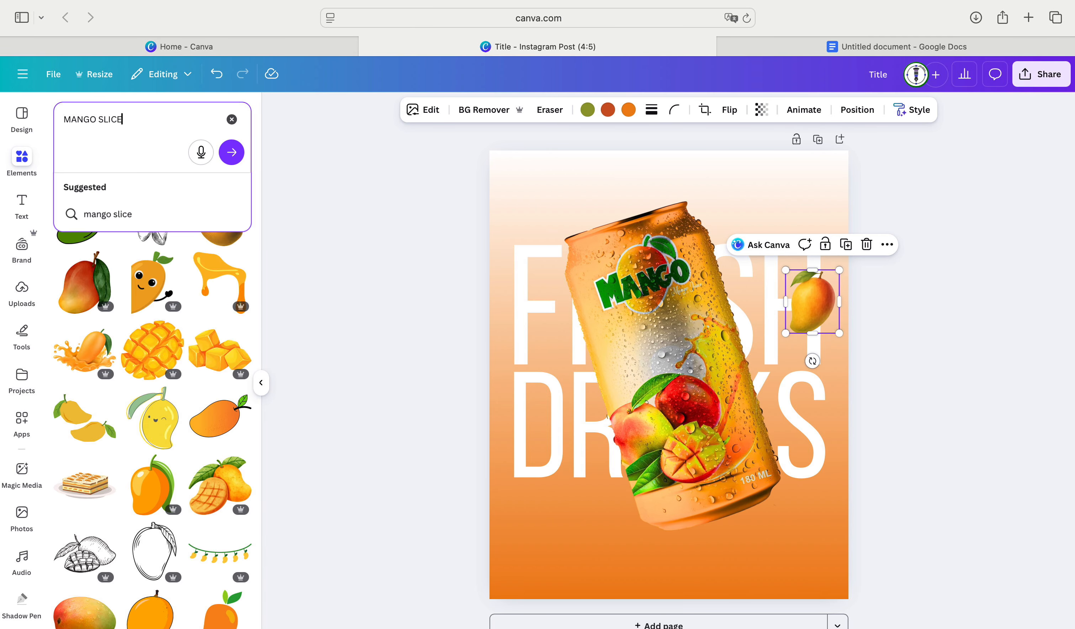
pyautogui.press('Return')
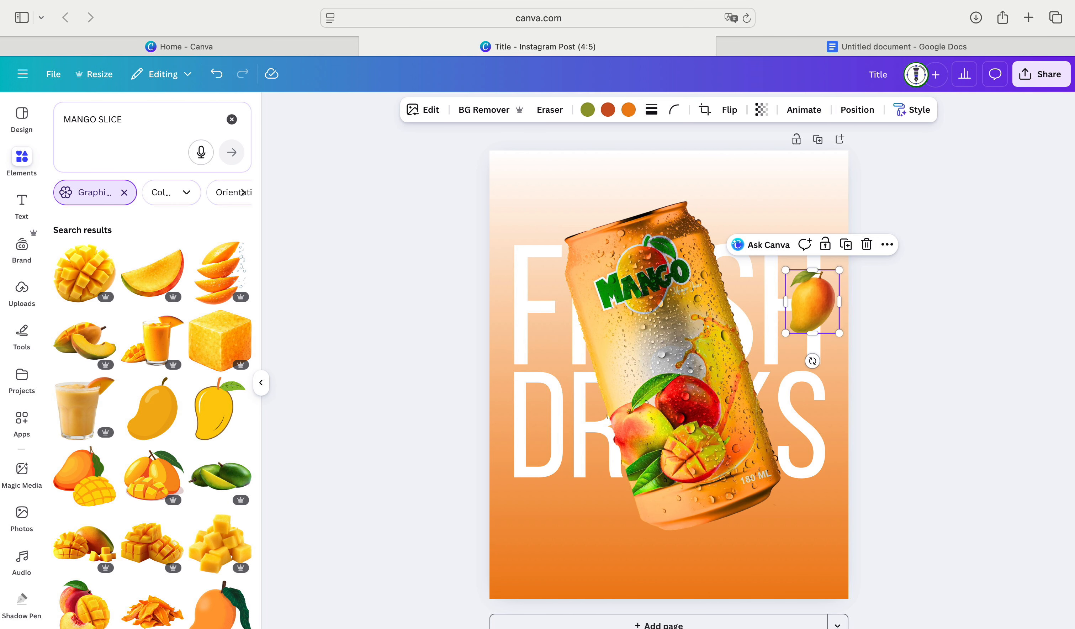
pyautogui.scroll(-5, 149, 415)
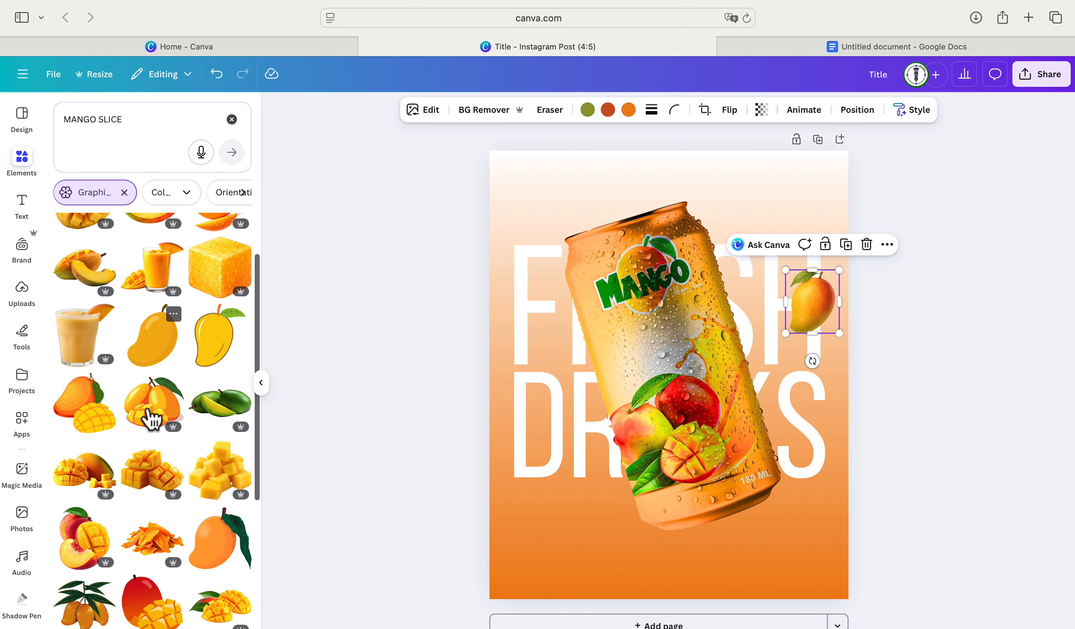
pyautogui.scroll(-4, 149, 415)
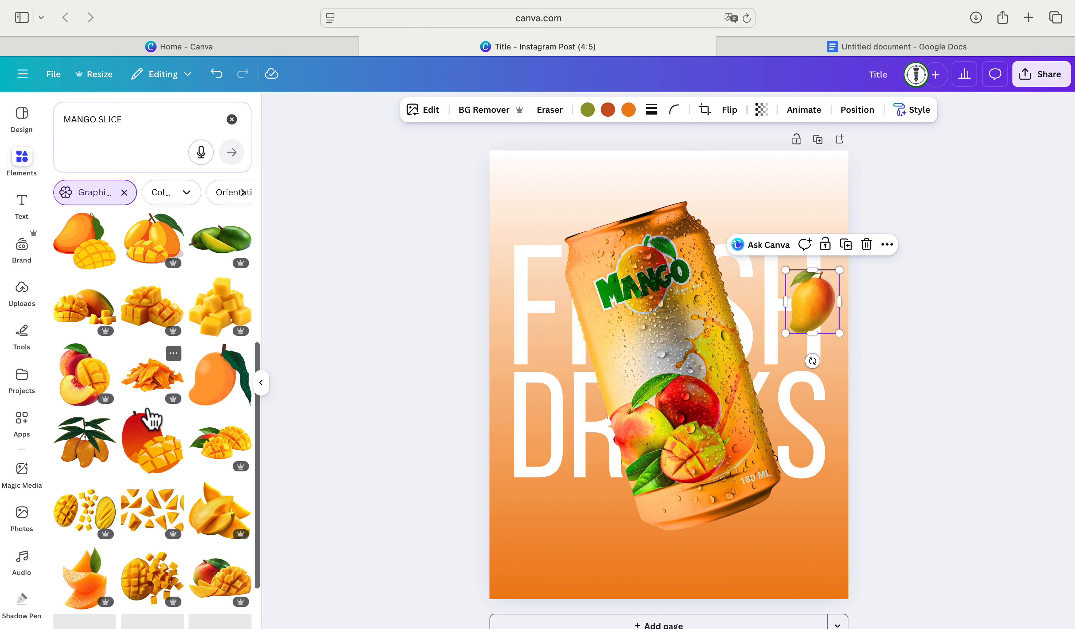
pyautogui.scroll(-6, 149, 415)
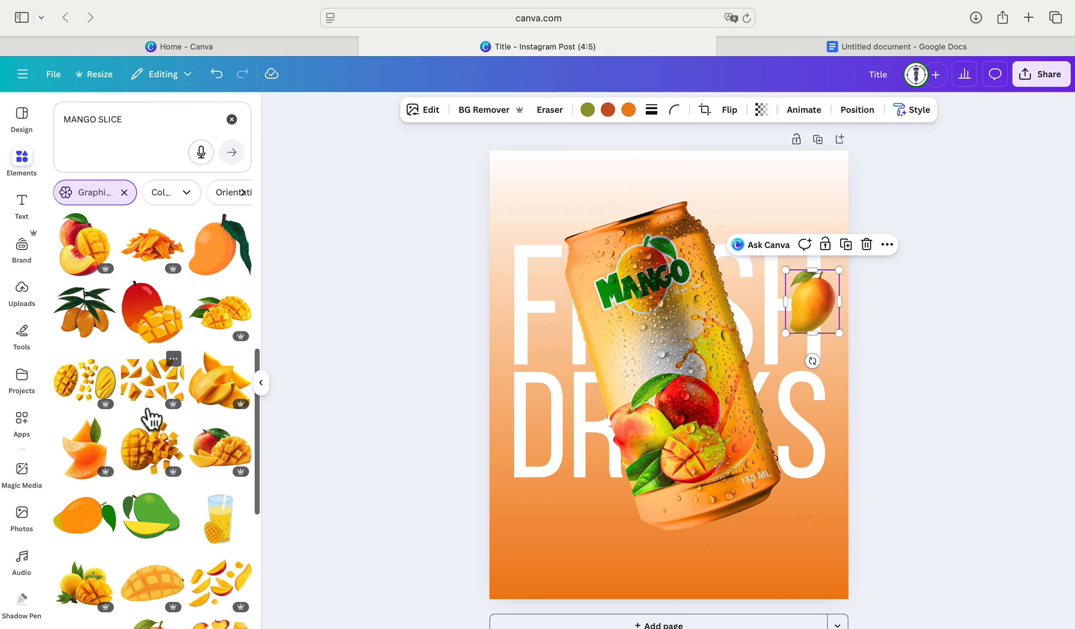
pyautogui.scroll(-6, 149, 415)
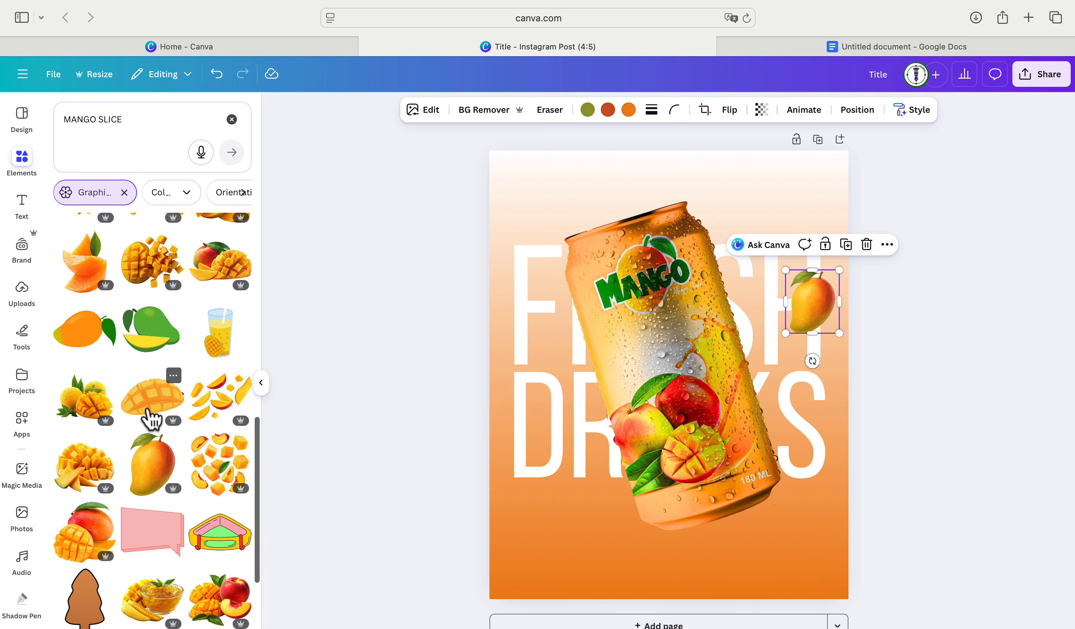
pyautogui.scroll(-6, 149, 416)
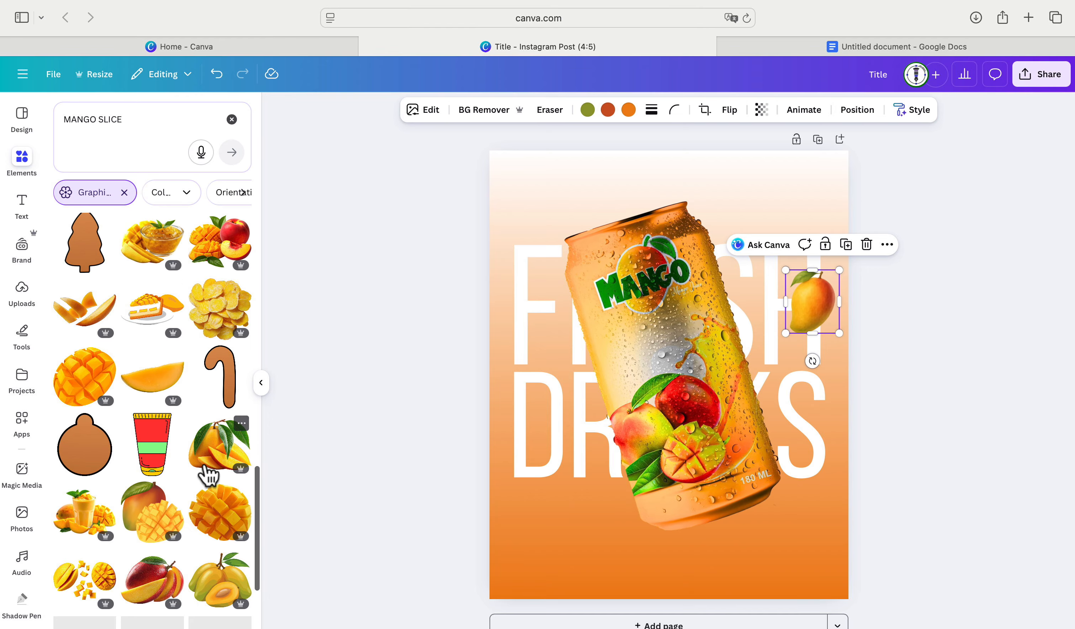
pyautogui.click(221, 446)
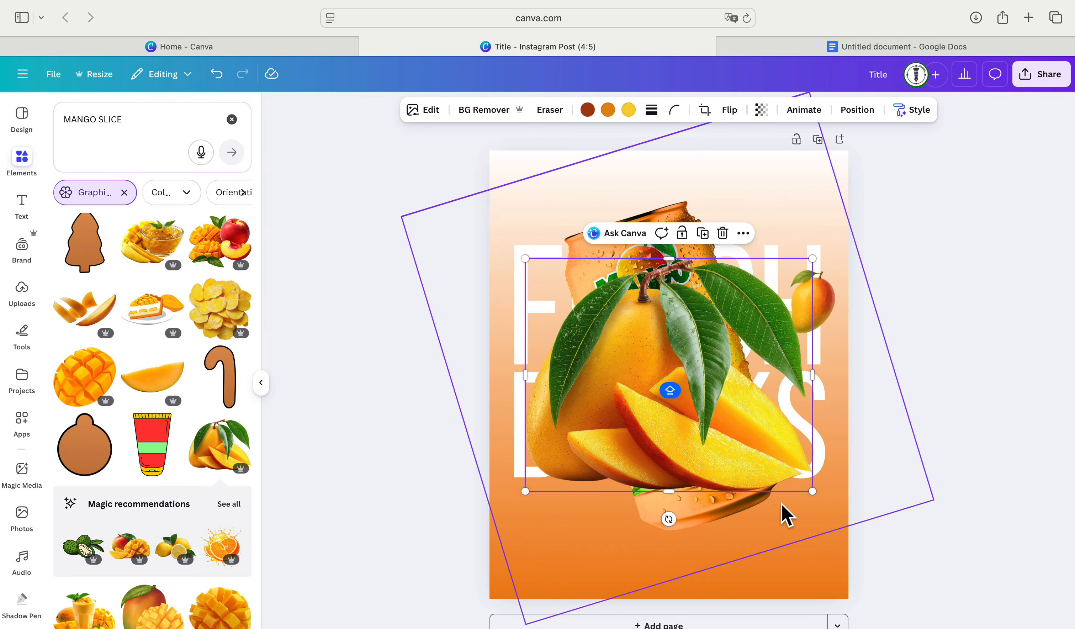
# - Shrink the sliced mango graphic and place it at the can's left edge, between the F of FRESH and the D of DRINKS
pyautogui.moveTo(812, 492); pyautogui.dragTo(619, 396)
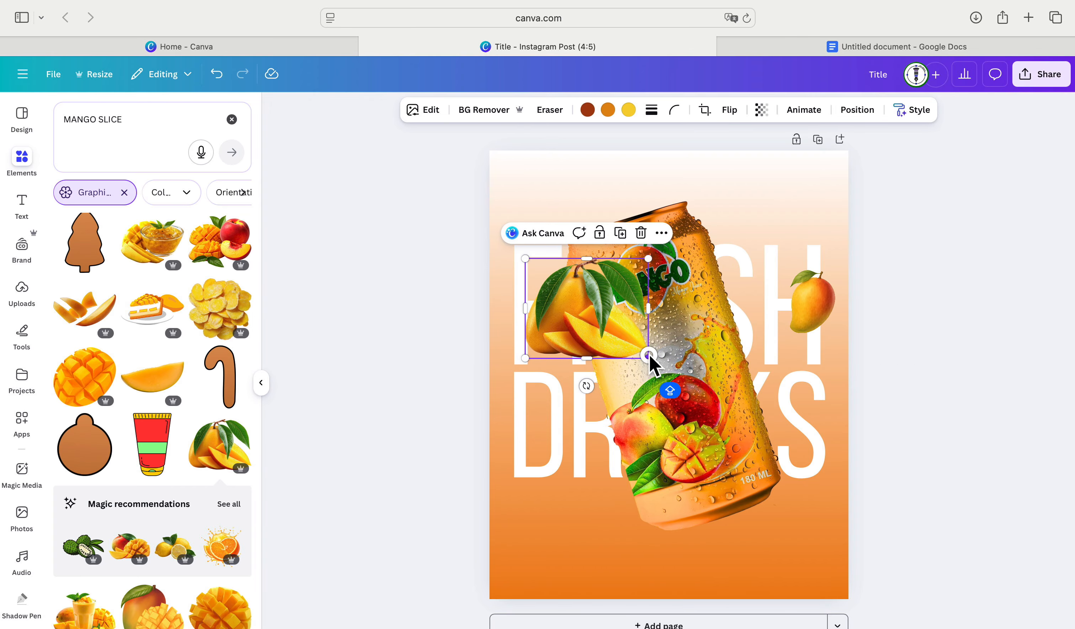
pyautogui.moveTo(649, 355); pyautogui.dragTo(544, 378)
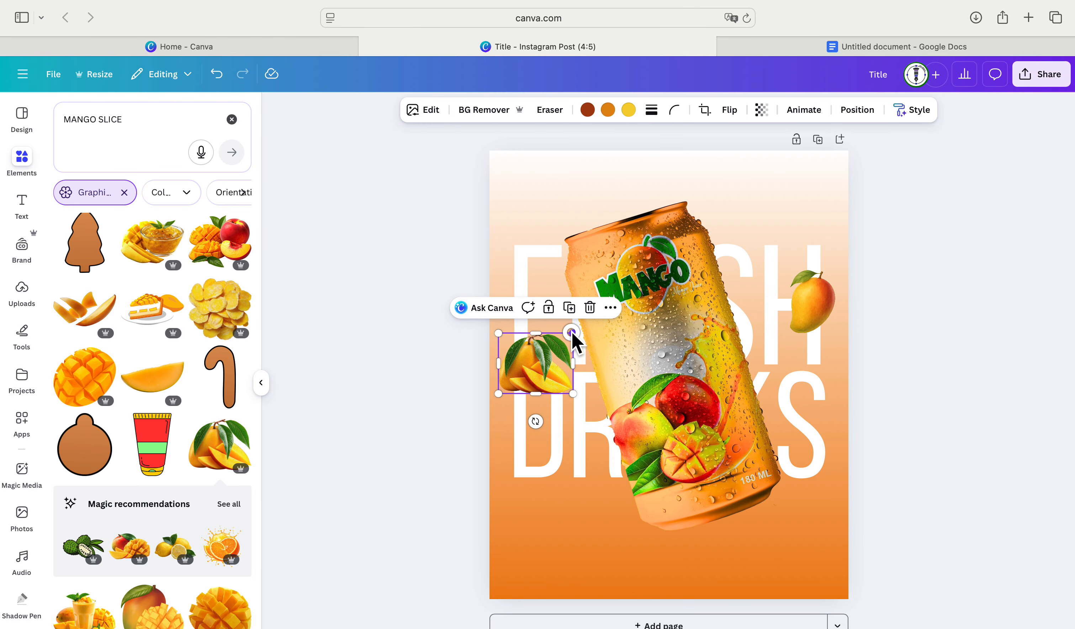
pyautogui.moveTo(572, 331); pyautogui.dragTo(586, 326)
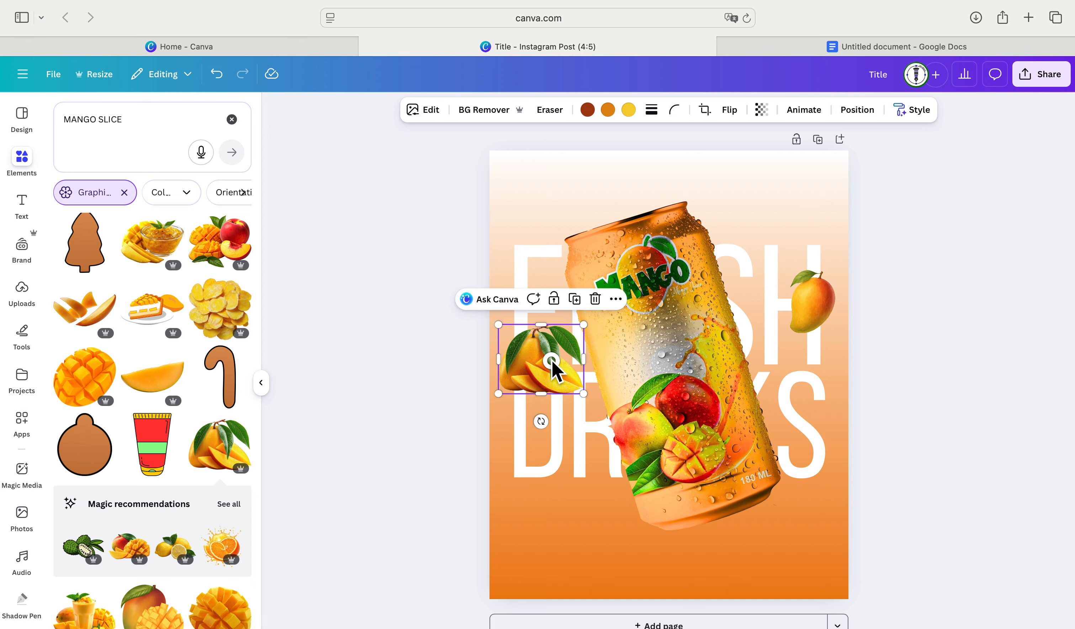
pyautogui.moveTo(552, 360); pyautogui.dragTo(548, 374)
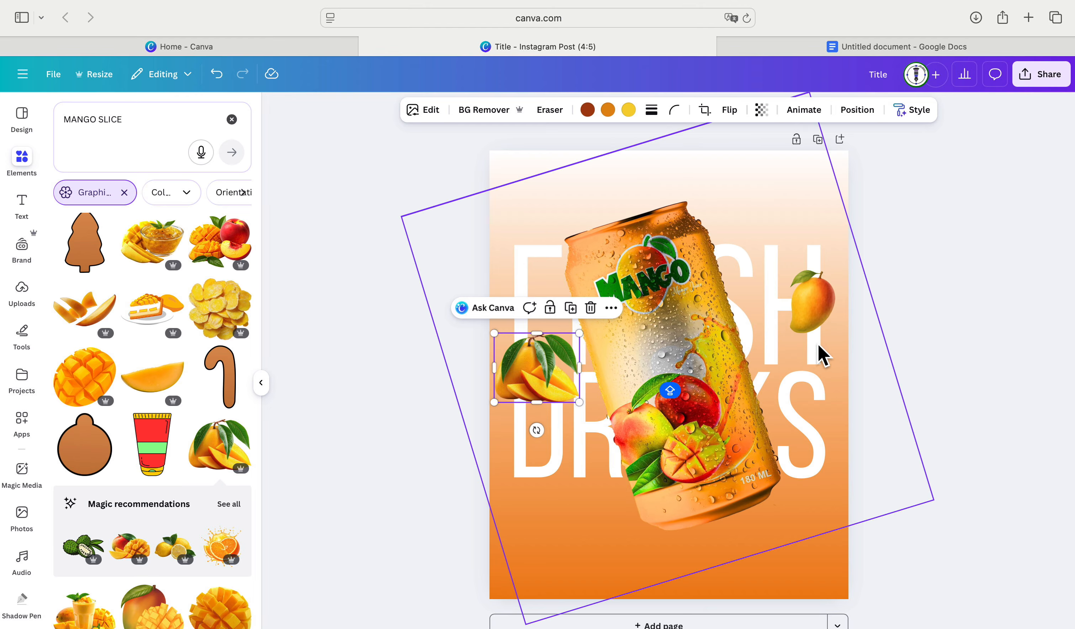
pyautogui.moveTo(529, 379); pyautogui.dragTo(542, 383)
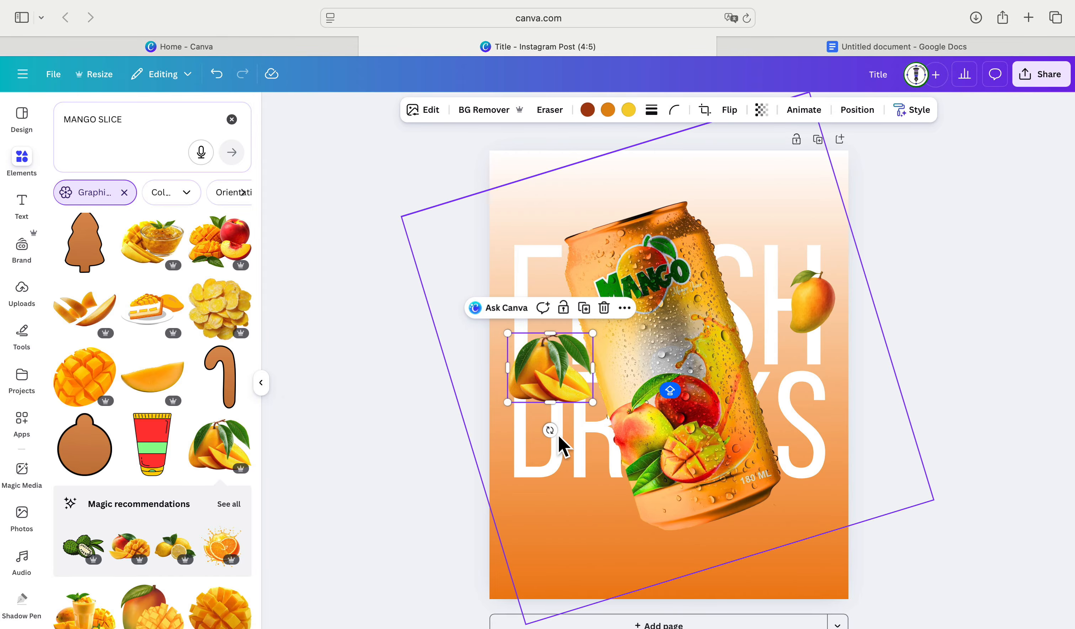
pyautogui.click(622, 589)
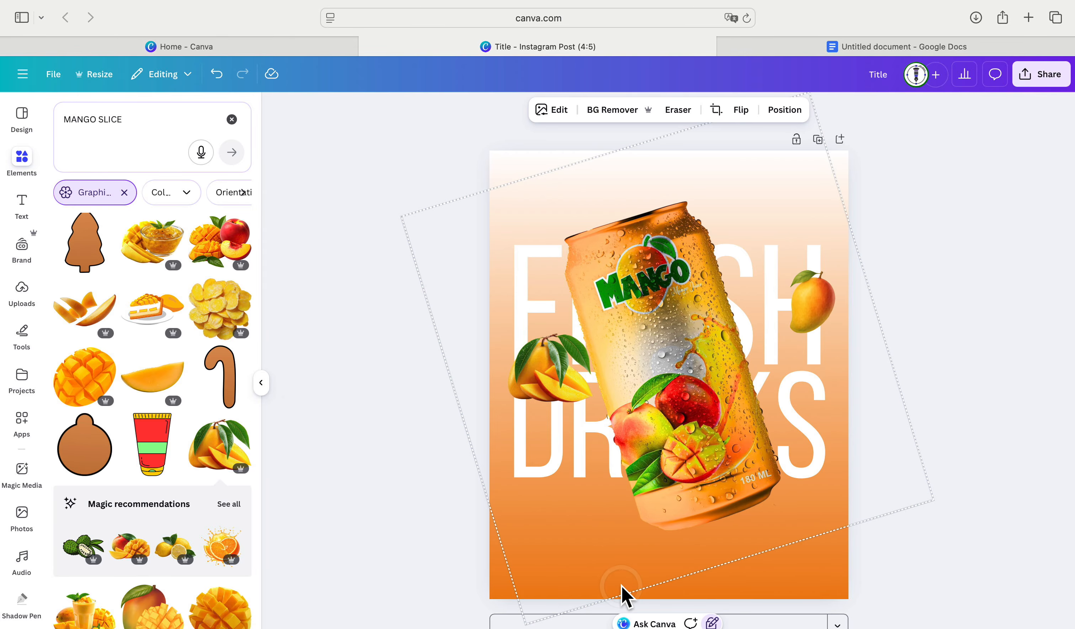
# - Look through the remaining MANGO SLICE graphics for another fruit graphic that suits the can
pyautogui.scroll(-6, 151, 485)
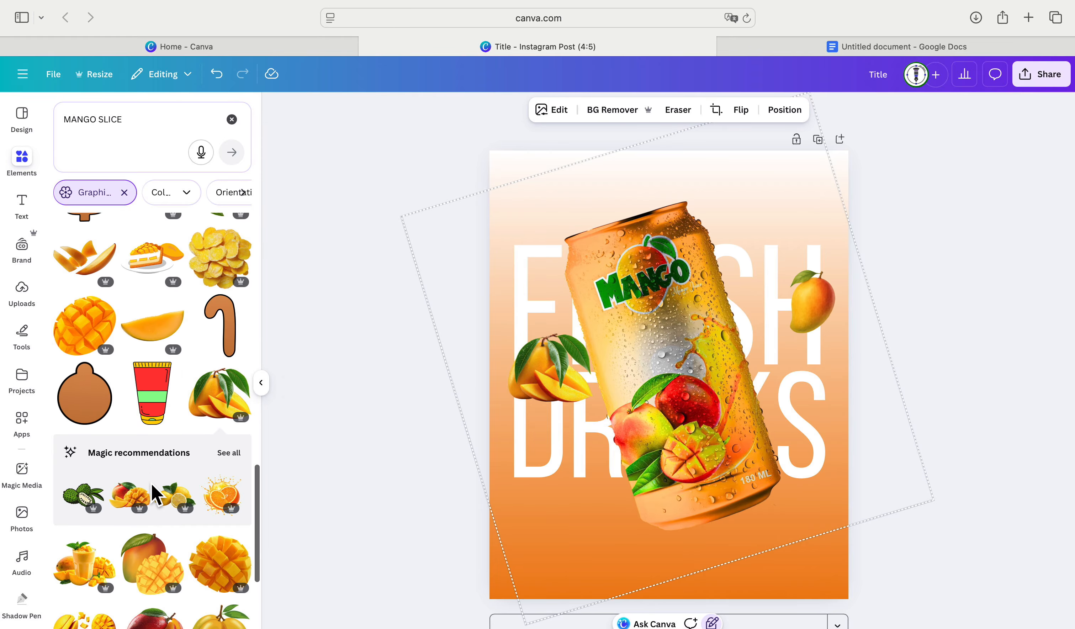
pyautogui.scroll(-4, 152, 488)
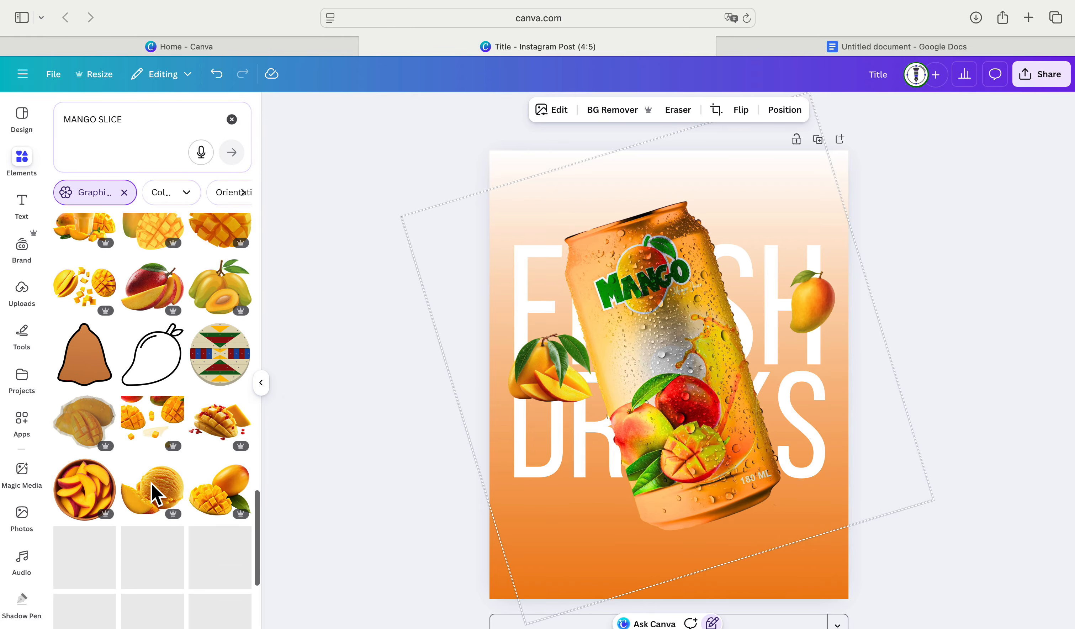
pyautogui.scroll(-5, 151, 484)
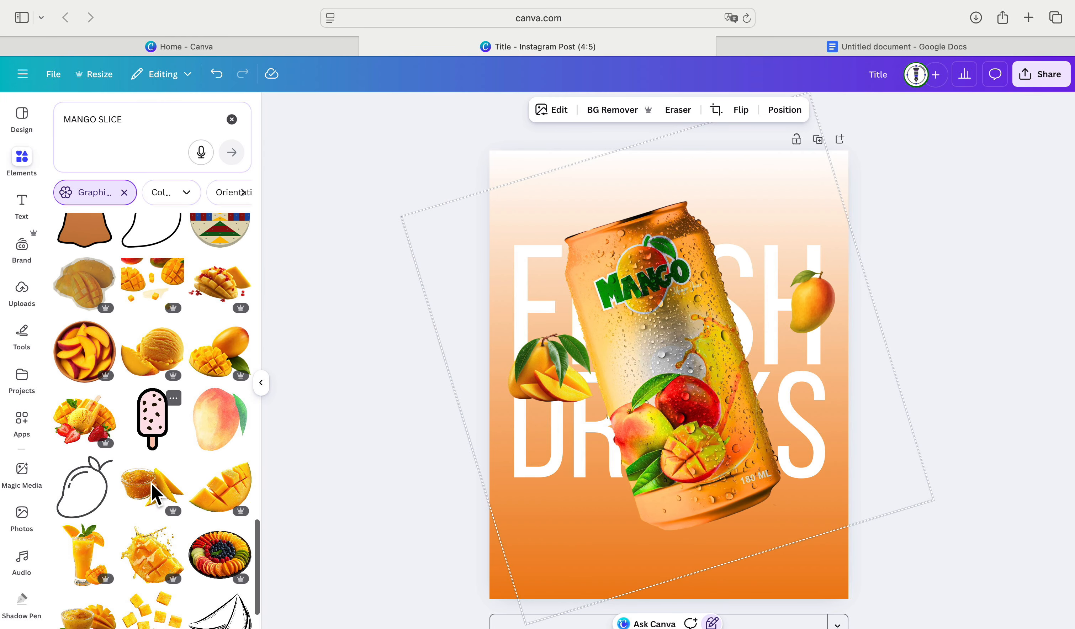
pyautogui.scroll(-4, 153, 497)
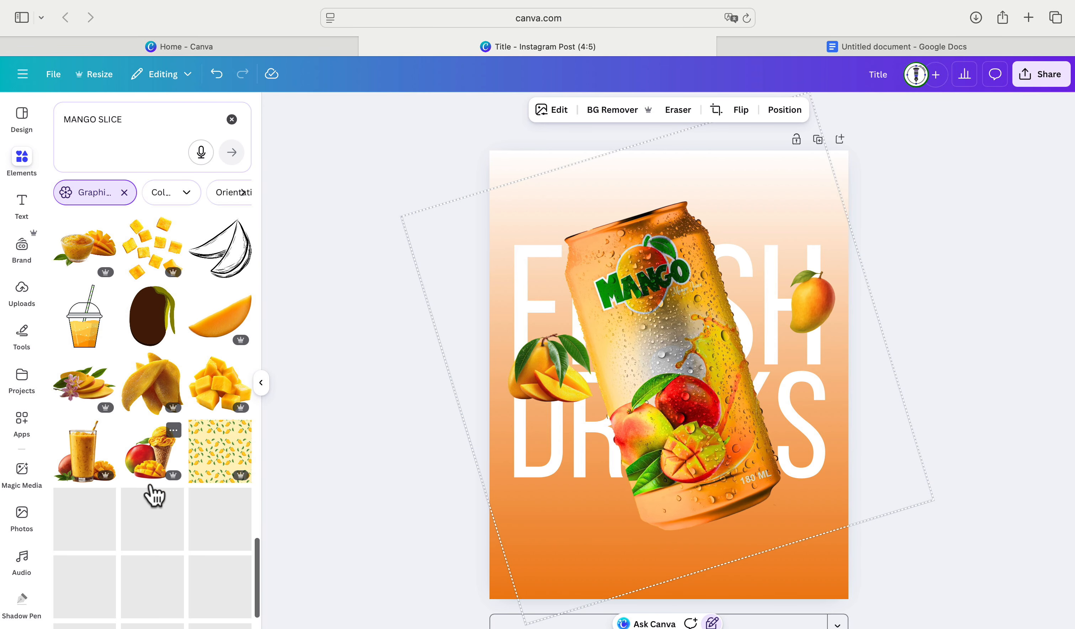
pyautogui.scroll(-3, 152, 483)
pyautogui.scroll(-1, 151, 483)
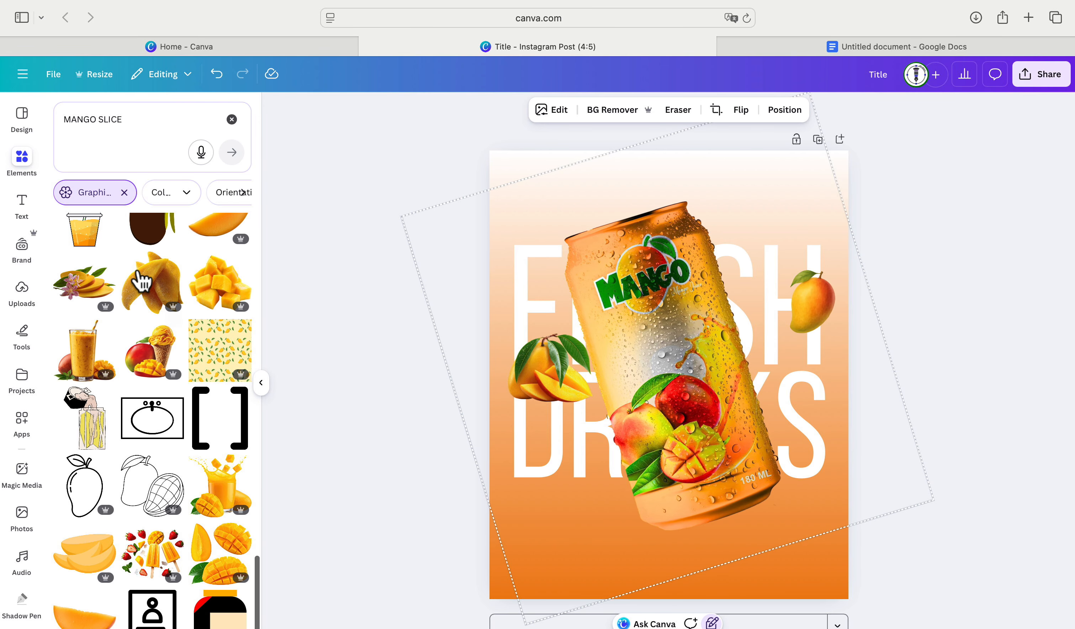
# - Change the graphics search to MANGO CUBES
pyautogui.click(137, 118)
pyautogui.moveTo(137, 119); pyautogui.dragTo(102, 120)
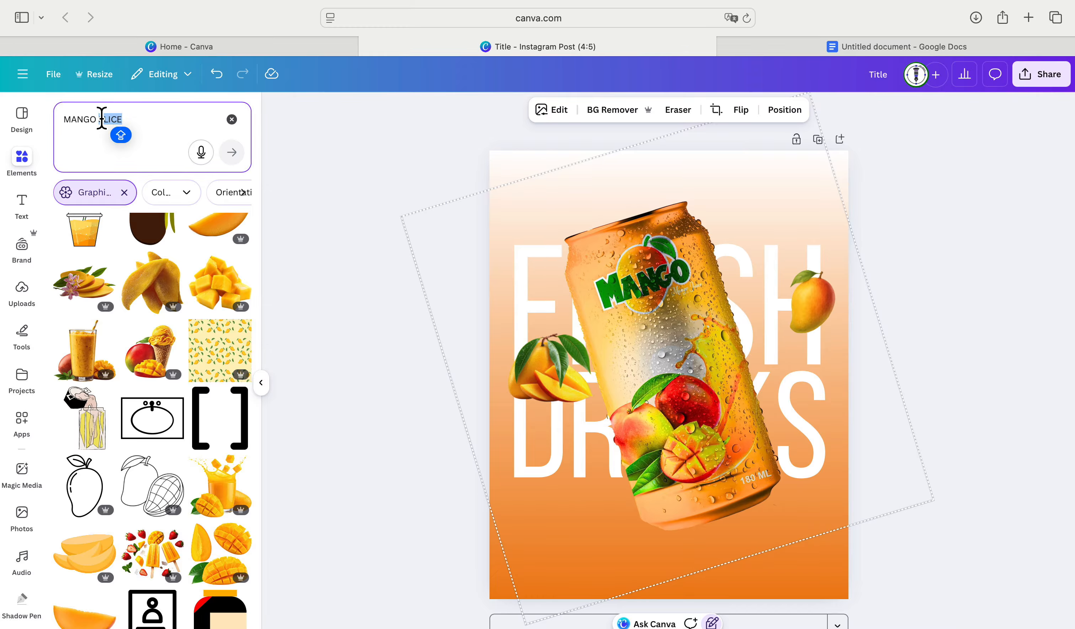
pyautogui.press('BackSpace')
pyautogui.press('BackSpace')
pyautogui.write('C')
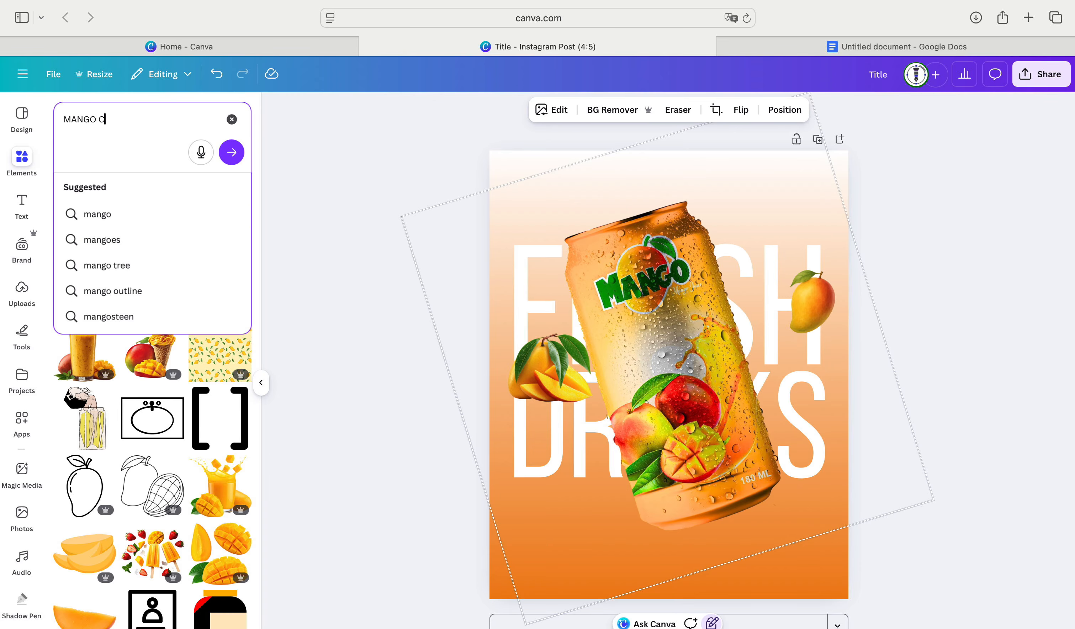
pyautogui.write('UBES')
pyautogui.press('Return')
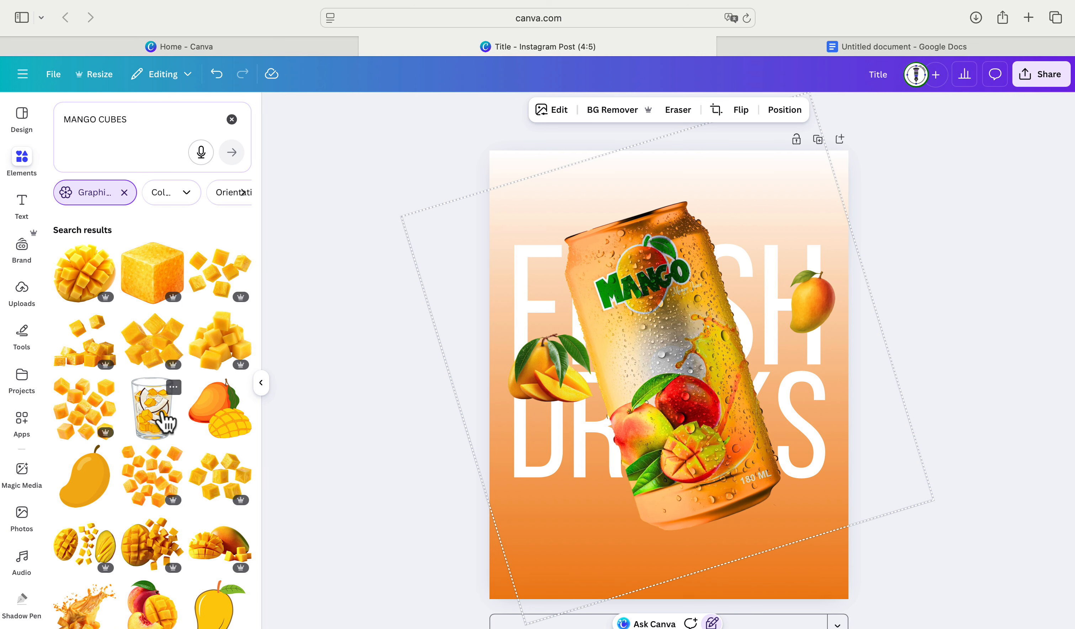
pyautogui.scroll(-5, 163, 419)
pyautogui.scroll(-6, 166, 419)
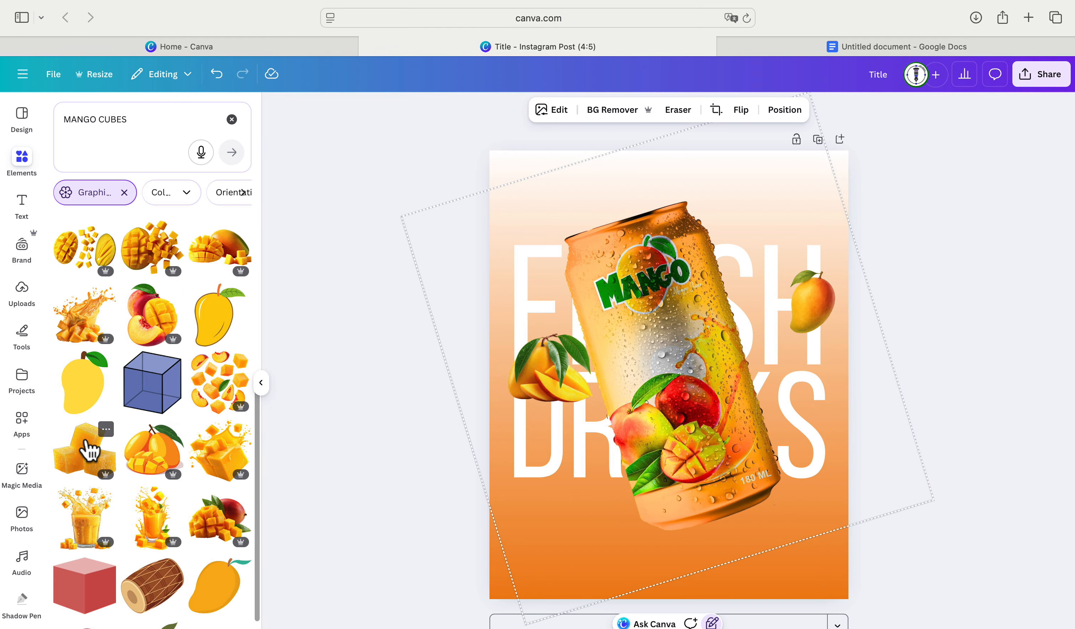
pyautogui.click(89, 449)
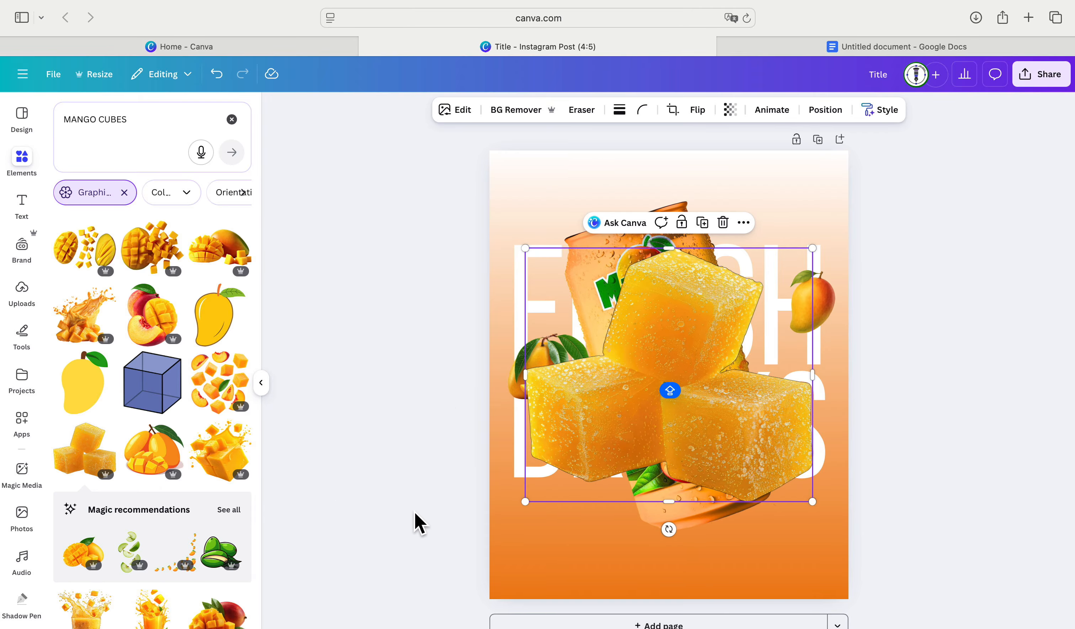
pyautogui.click(723, 222)
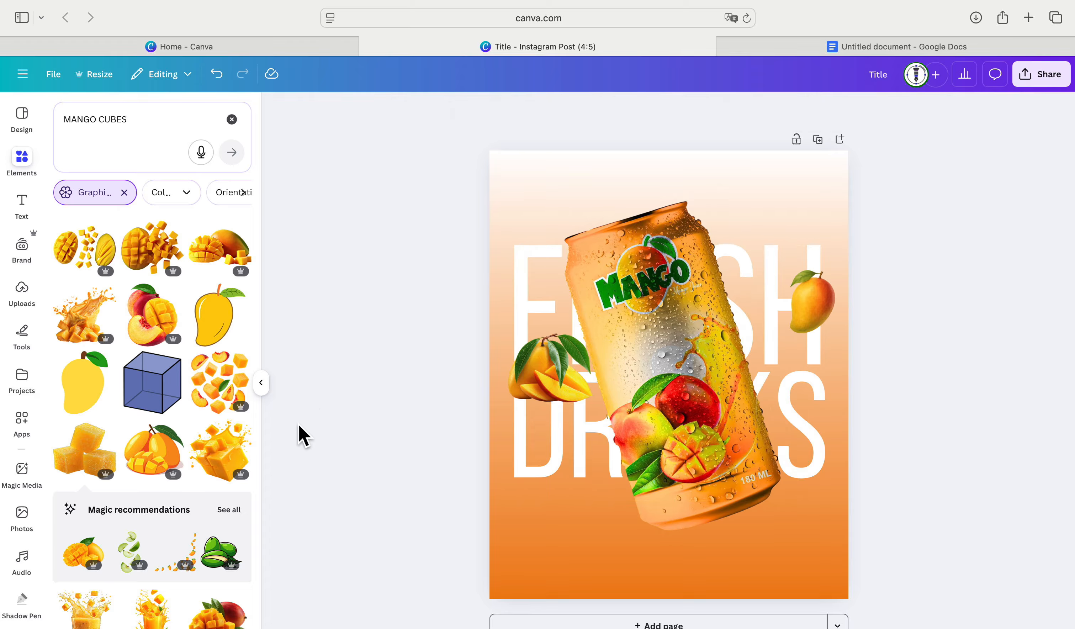
# - Add the pile of yellow mango cubes, shrink it and place it over the D of DRINKS, below the sliced mango
pyautogui.scroll(5, 211, 434)
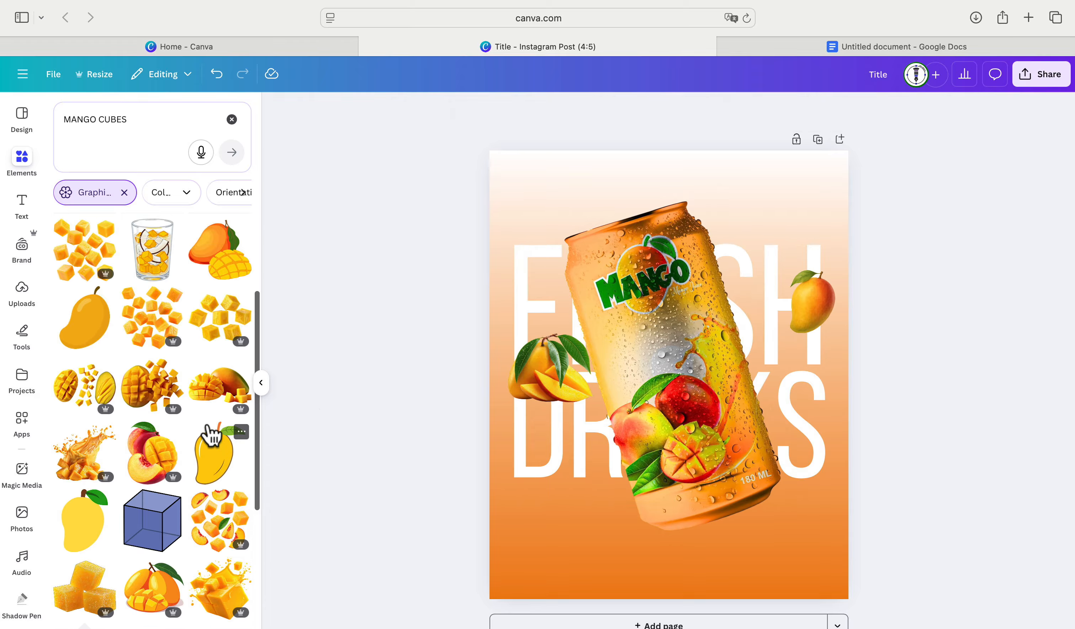
pyautogui.scroll(5, 211, 433)
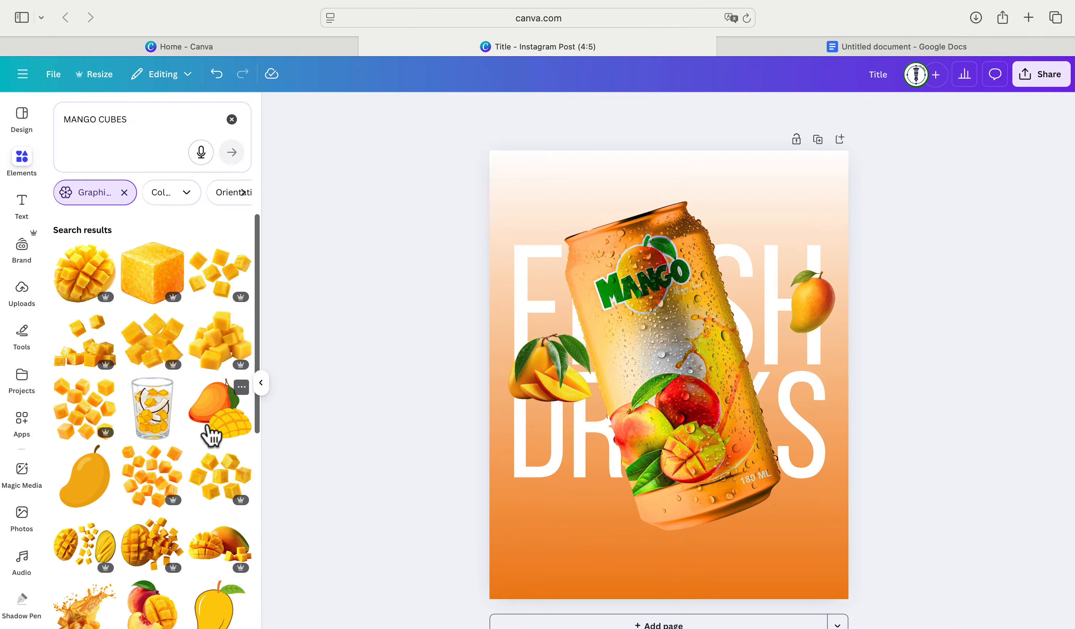
pyautogui.click(220, 352)
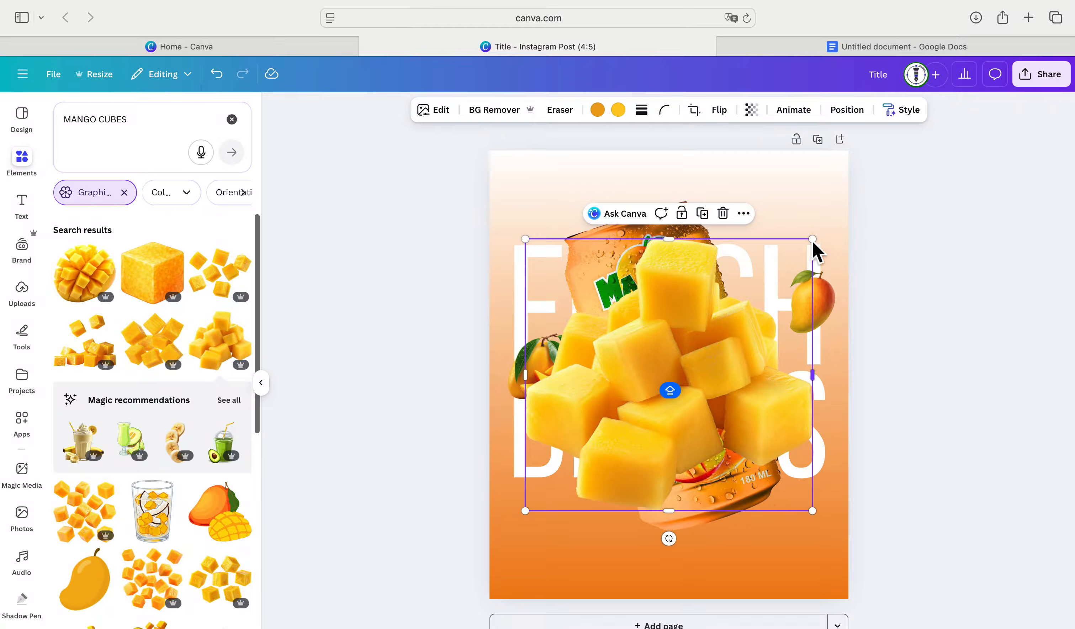
pyautogui.moveTo(812, 240); pyautogui.dragTo(549, 468)
pyautogui.click(616, 531)
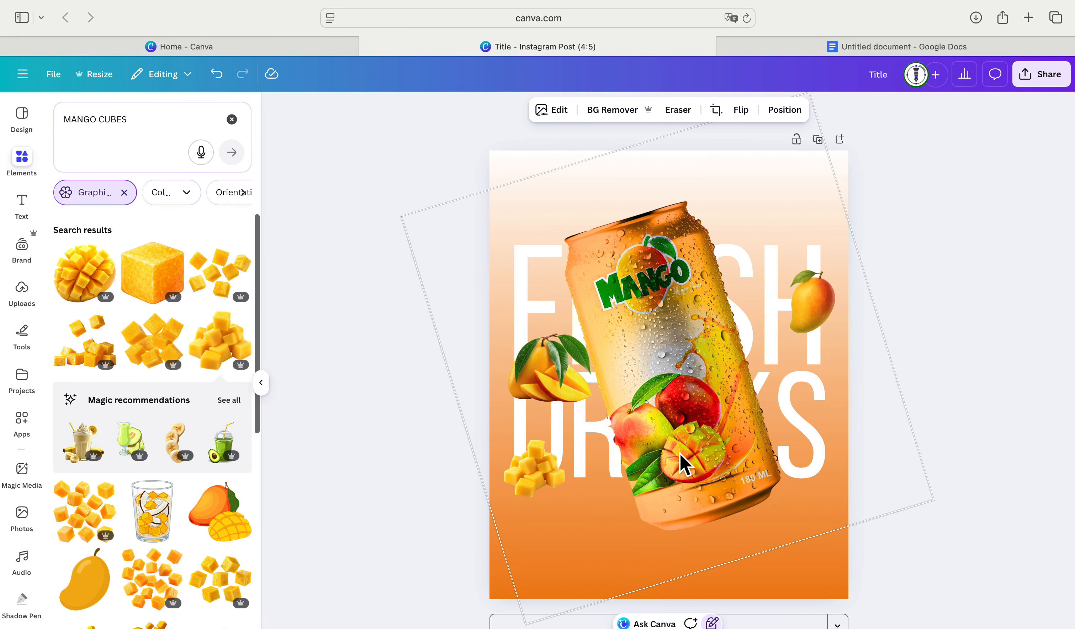
# - Browse the remaining MANGO CUBES graphics for further fruit to surround the can
pyautogui.scroll(-10, 181, 496)
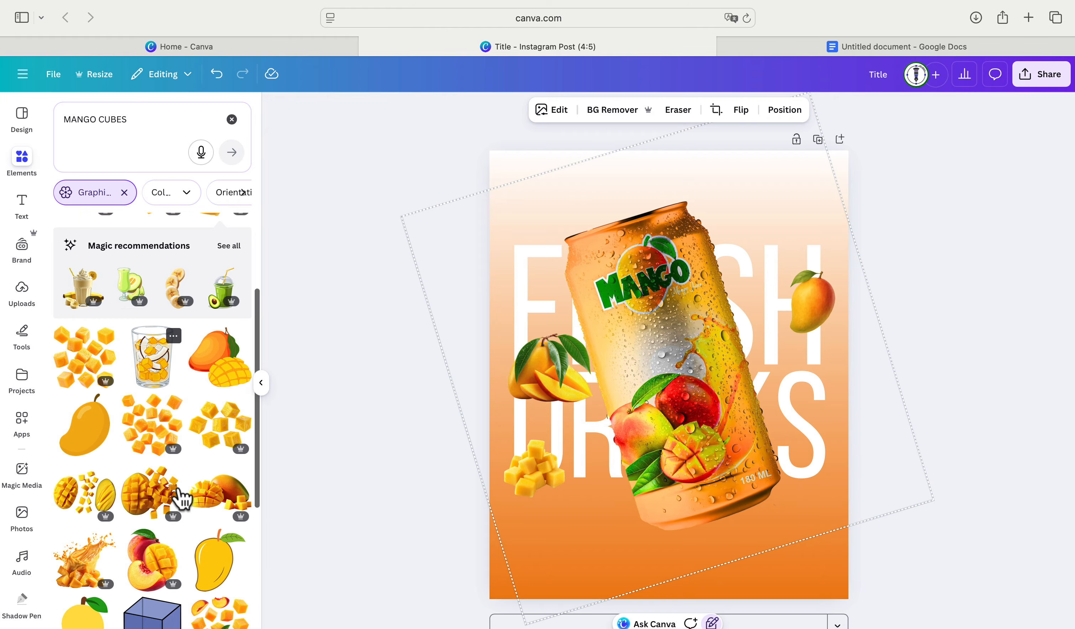
pyautogui.scroll(-5, 182, 498)
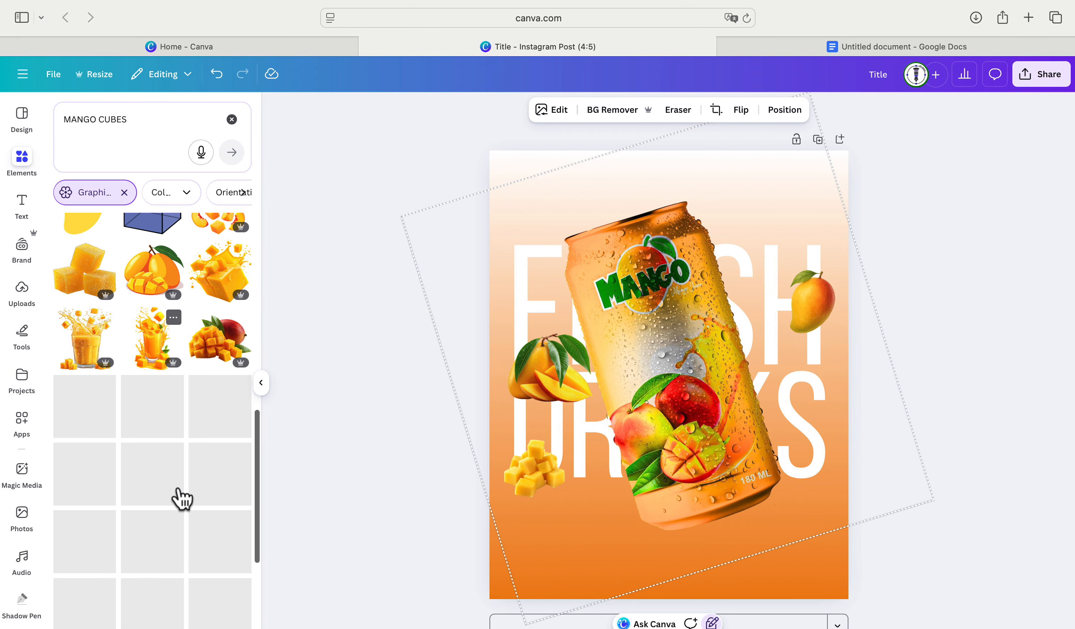
pyautogui.scroll(-3, 178, 488)
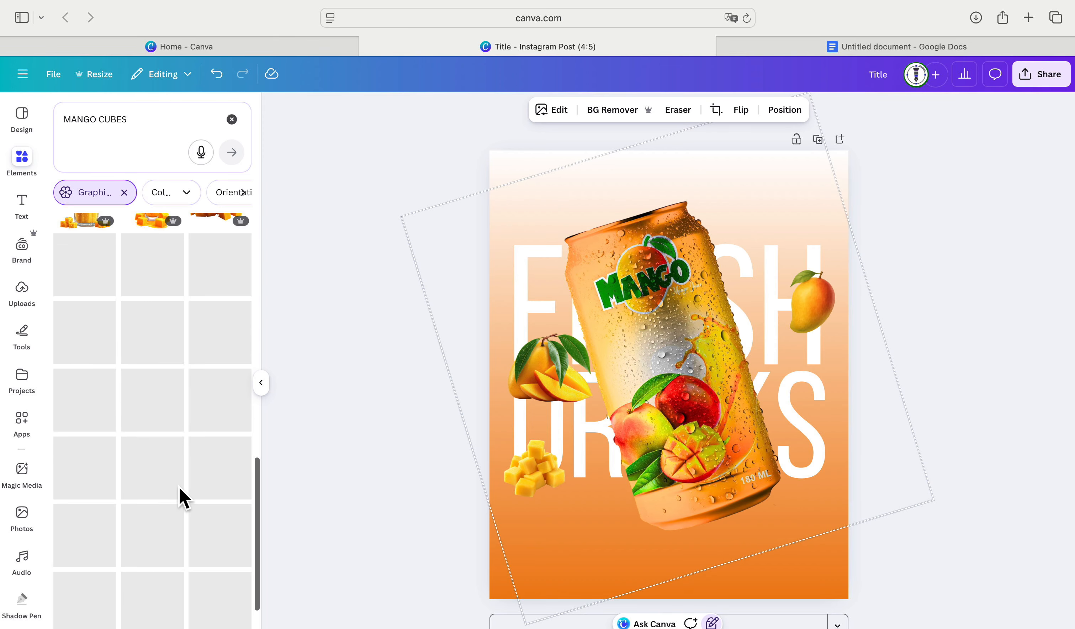
pyautogui.scroll(-5, 179, 488)
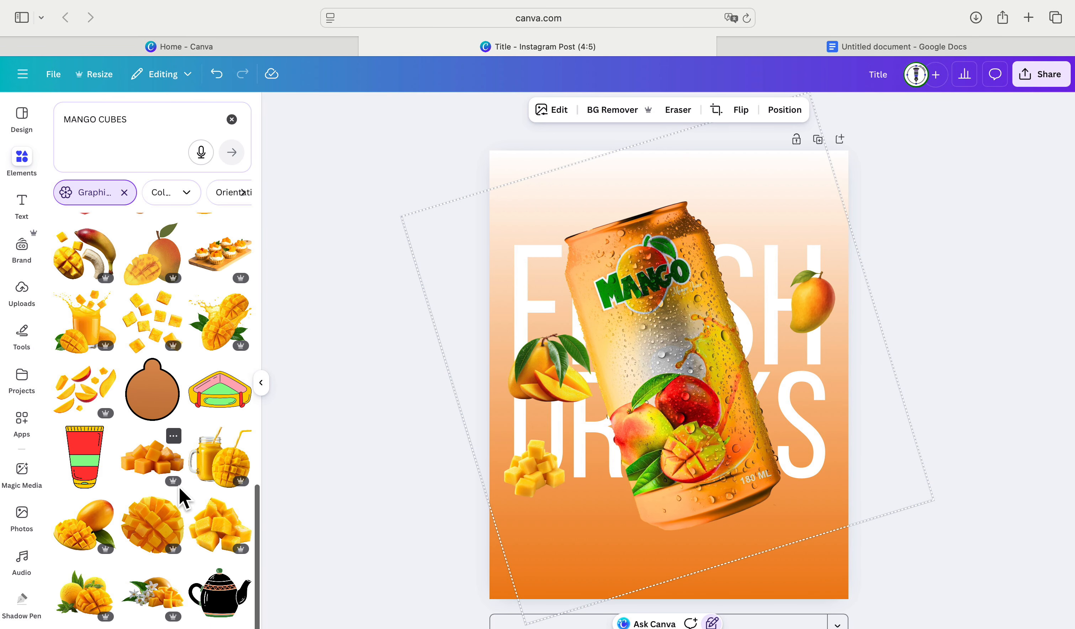
pyautogui.scroll(-4, 179, 499)
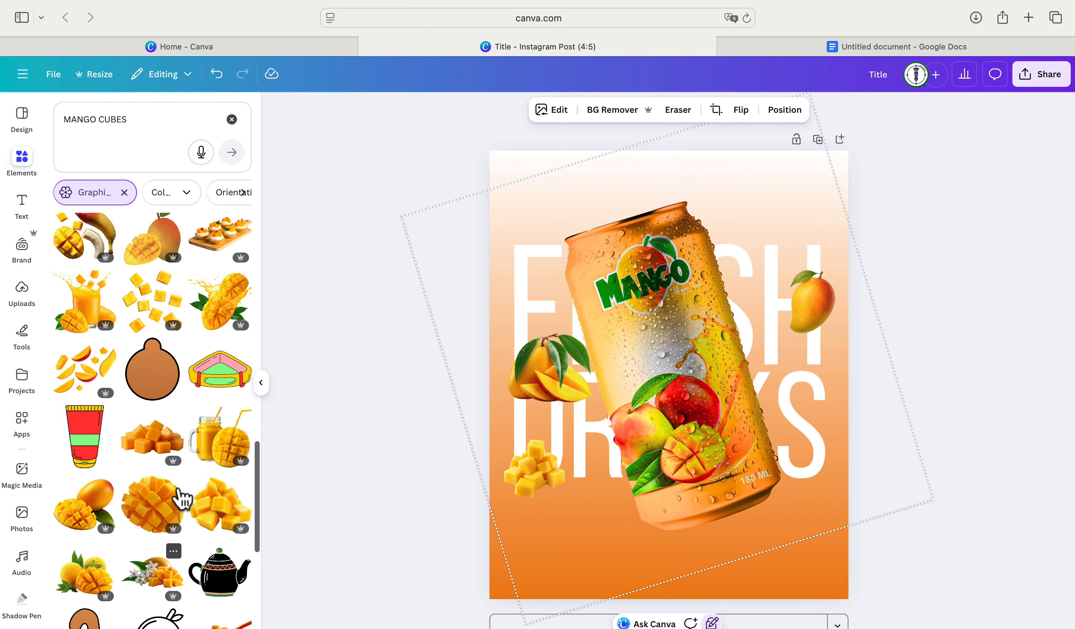
pyautogui.scroll(-4, 178, 498)
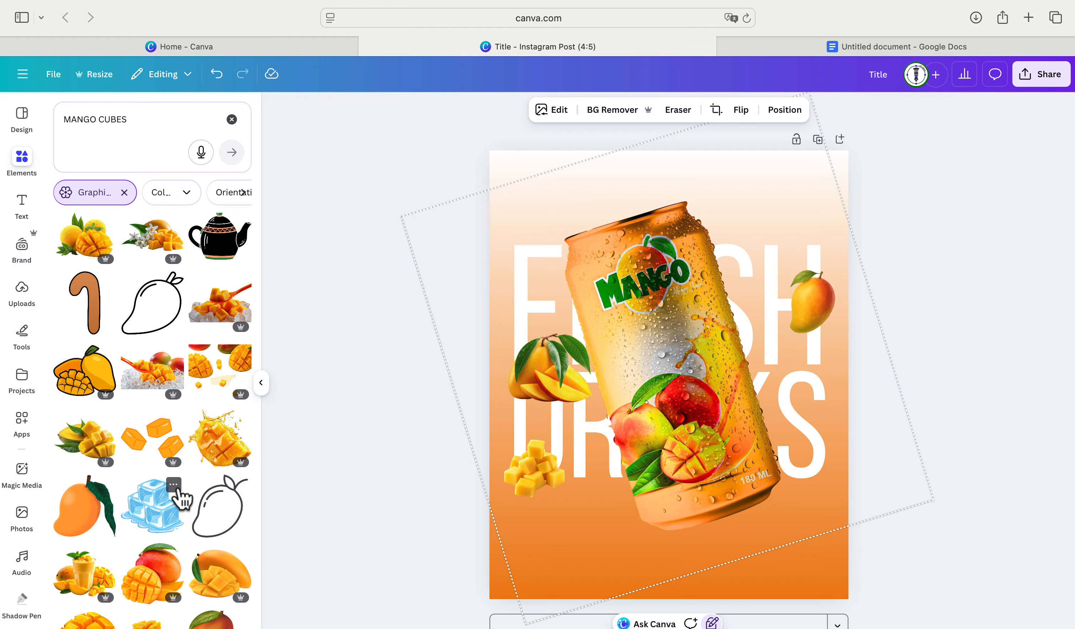
pyautogui.scroll(-4, 178, 499)
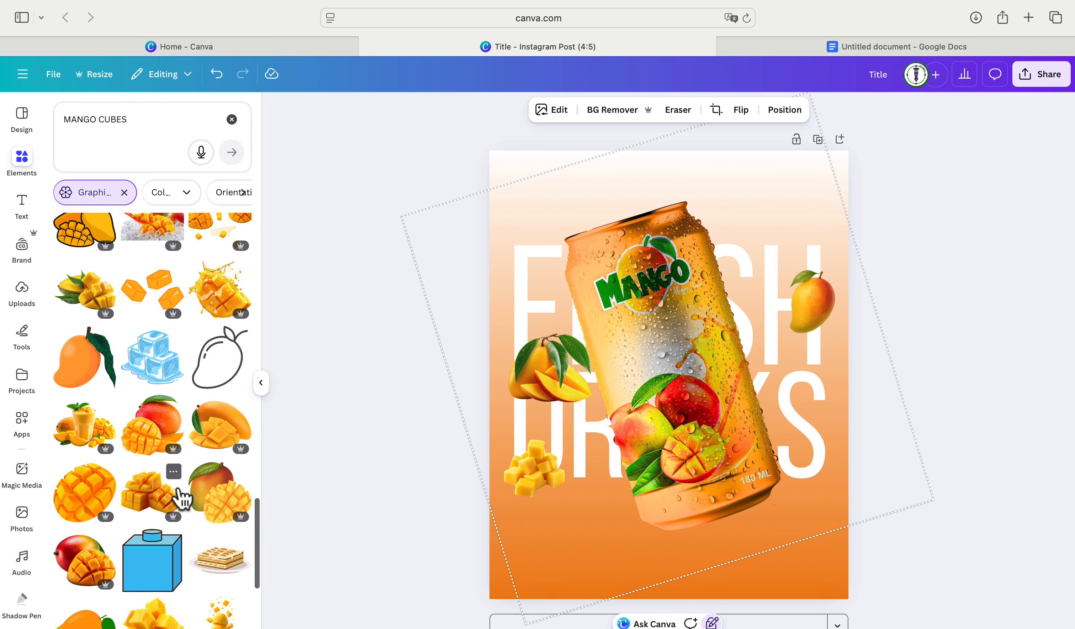
pyautogui.scroll(-1, 182, 496)
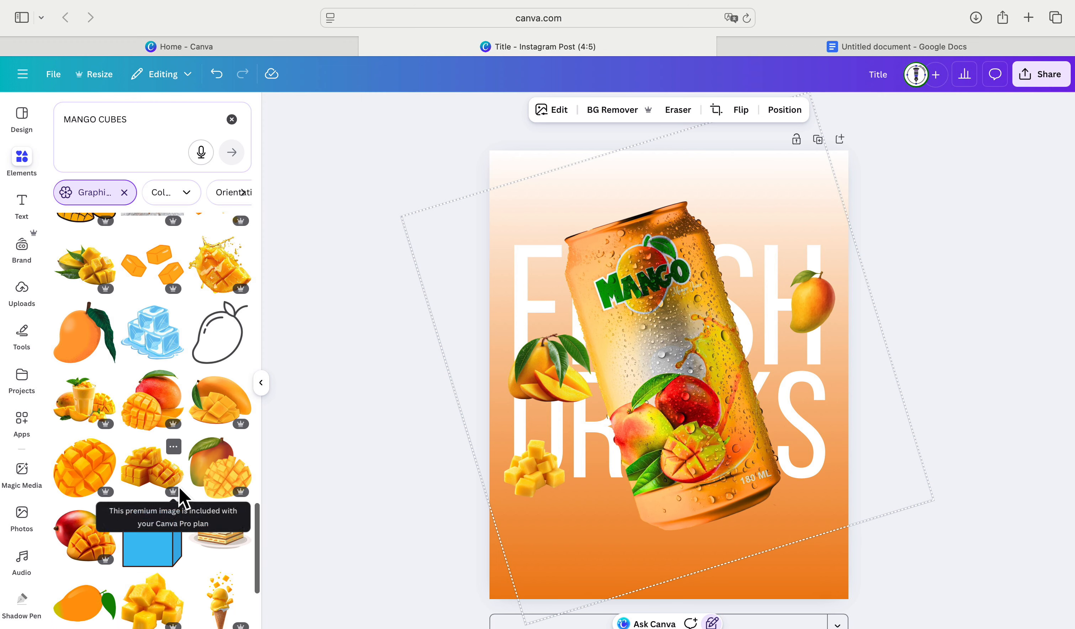
pyautogui.scroll(-2, 179, 497)
pyautogui.scroll(-5, 182, 498)
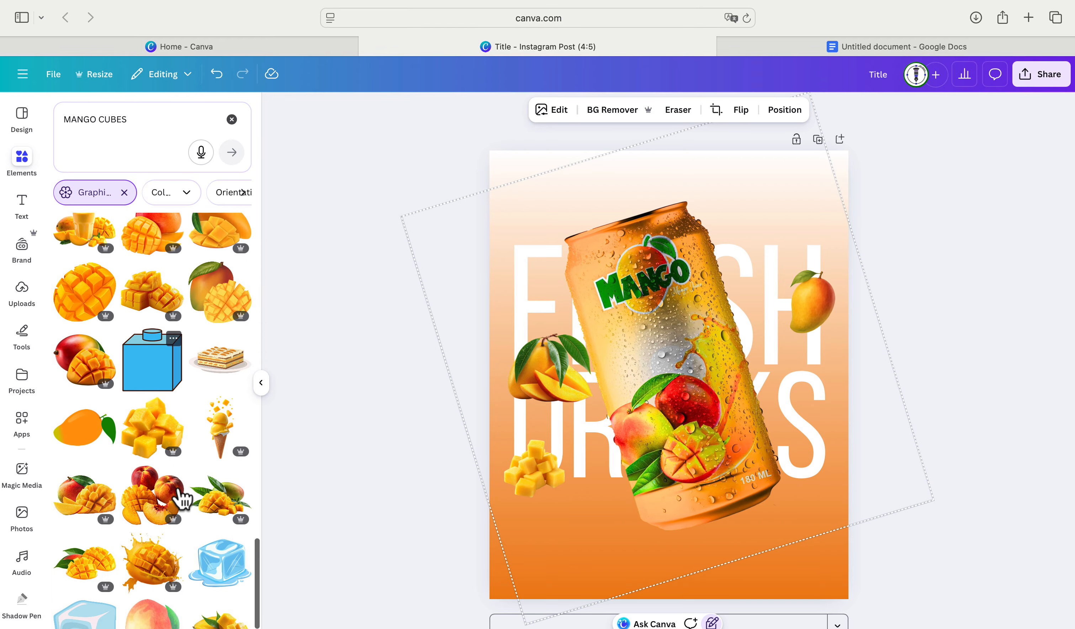
pyautogui.scroll(-6, 181, 498)
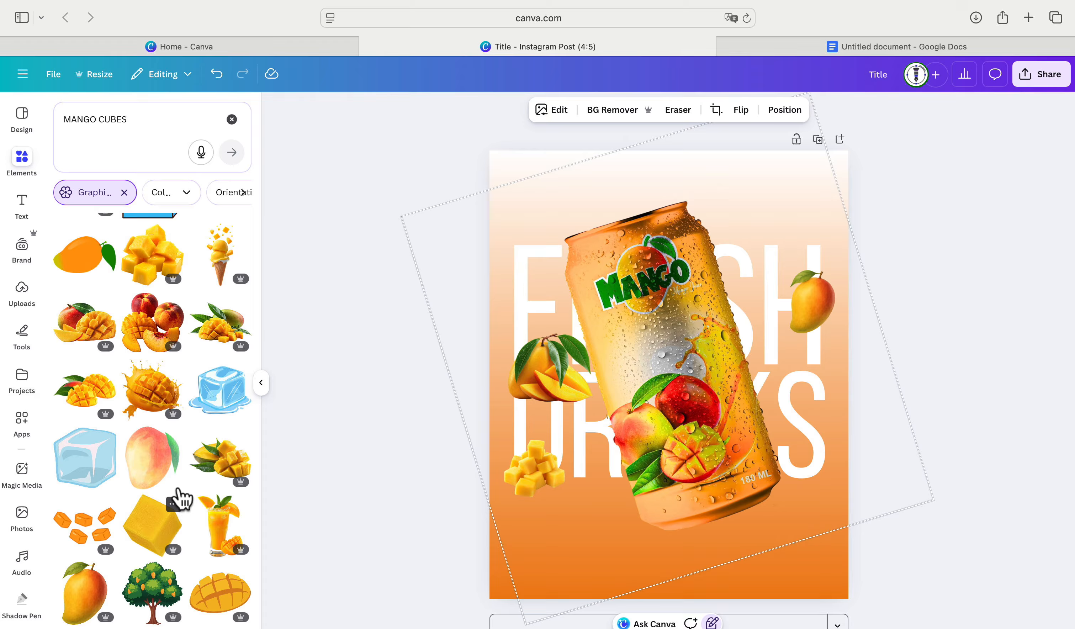
pyautogui.scroll(5, 166, 490)
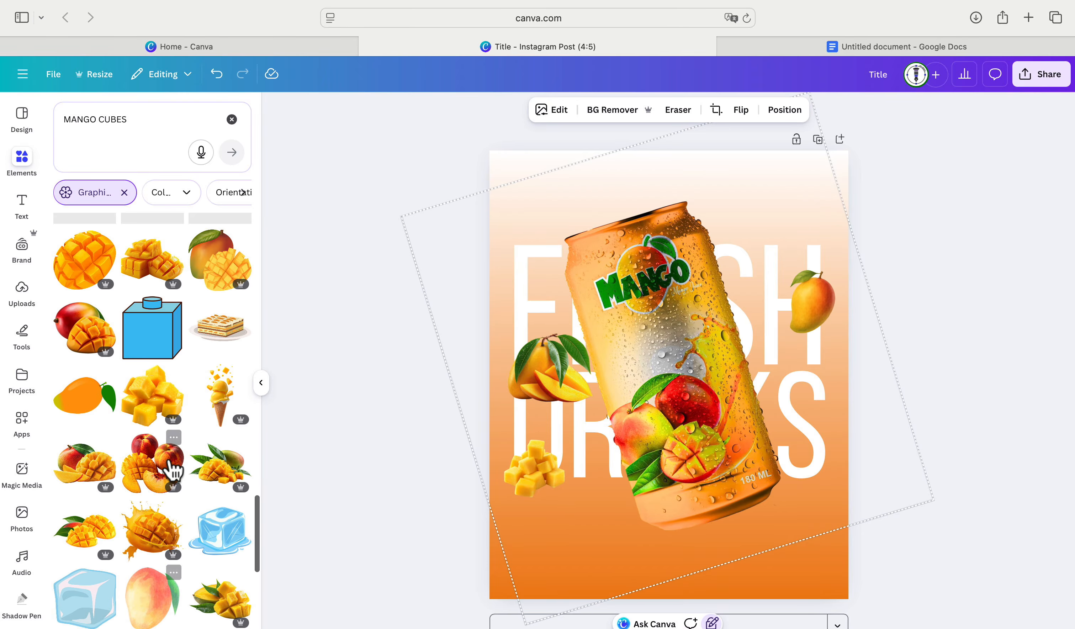
pyautogui.scroll(15, 158, 377)
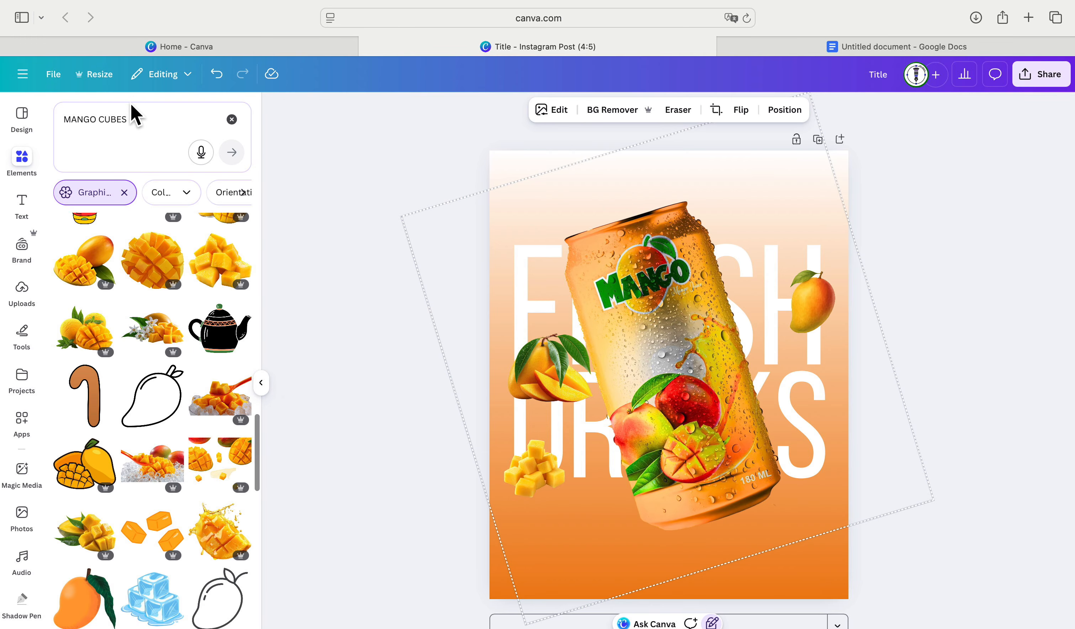
# - Change the graphics search to MANGO LEAF
pyautogui.moveTo(132, 117); pyautogui.dragTo(103, 119)
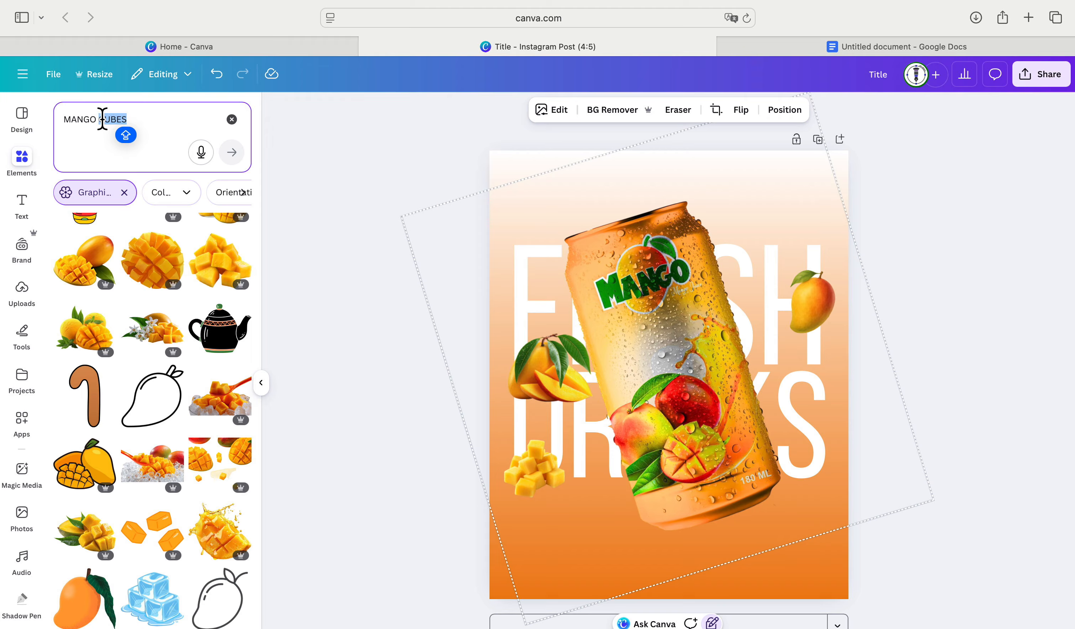
pyautogui.write('LEAF')
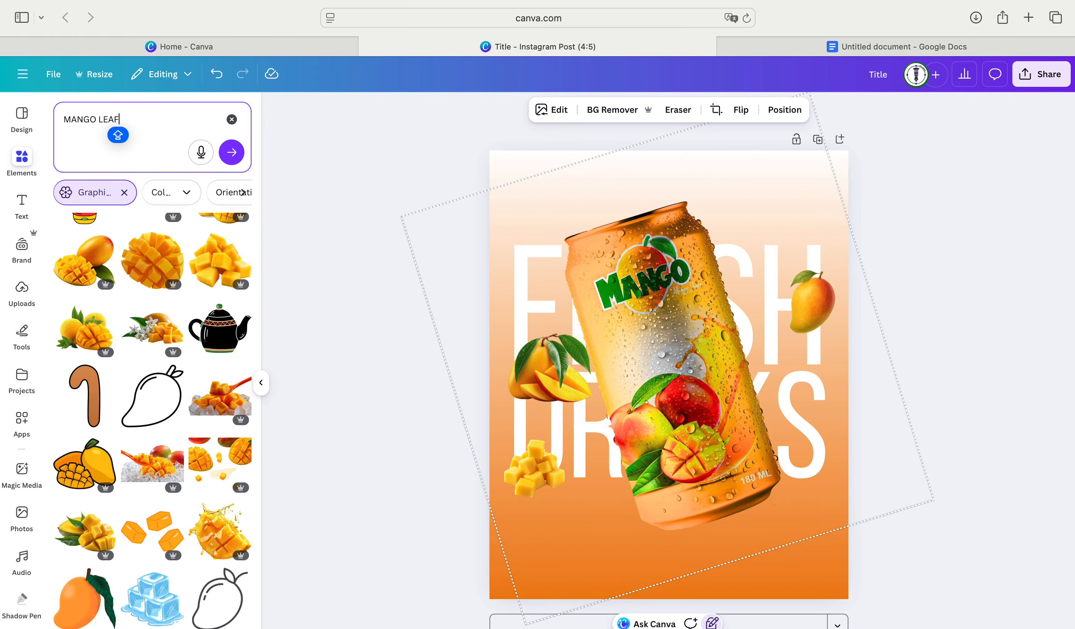
pyautogui.press('Return')
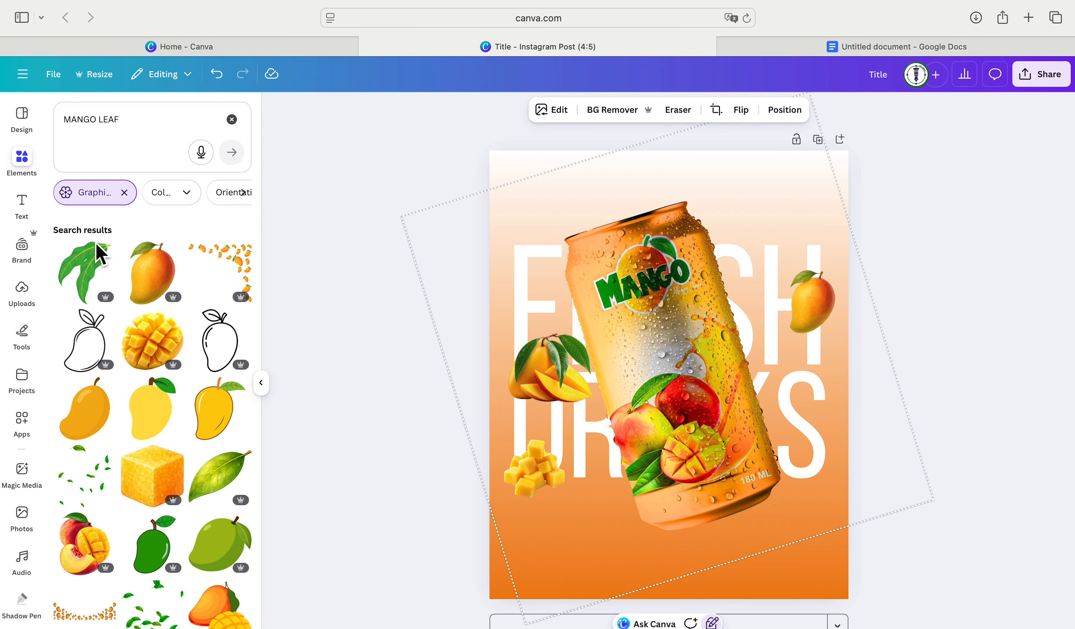
# - Find a realistic single dark green leaf among the MANGO LEAF graphics and add it to the post
pyautogui.scroll(-10, 171, 425)
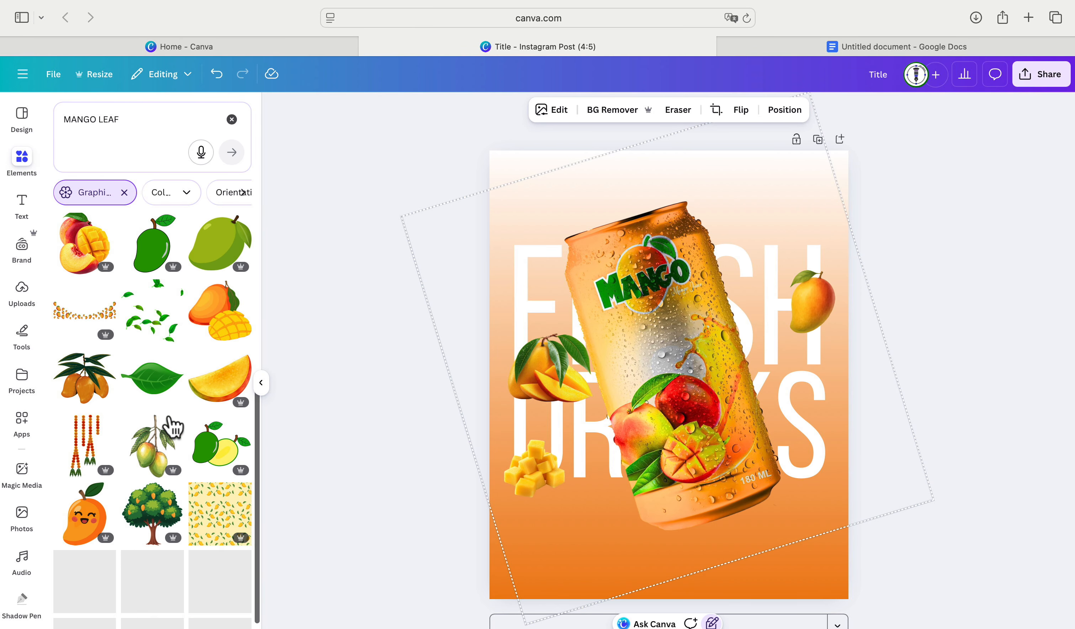
pyautogui.scroll(-3, 170, 425)
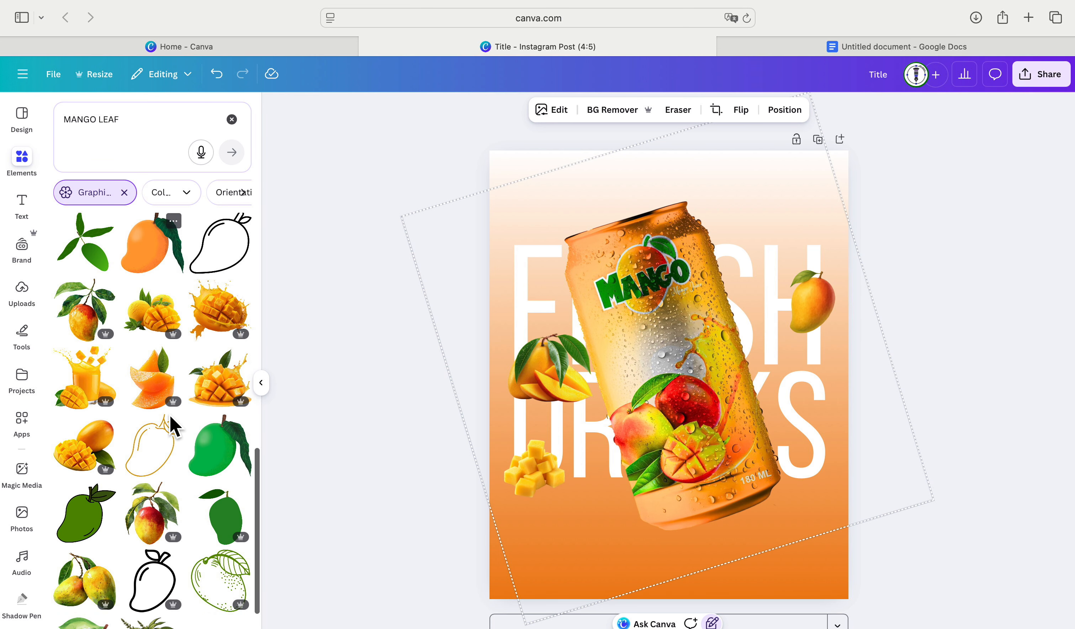
pyautogui.scroll(-3, 170, 415)
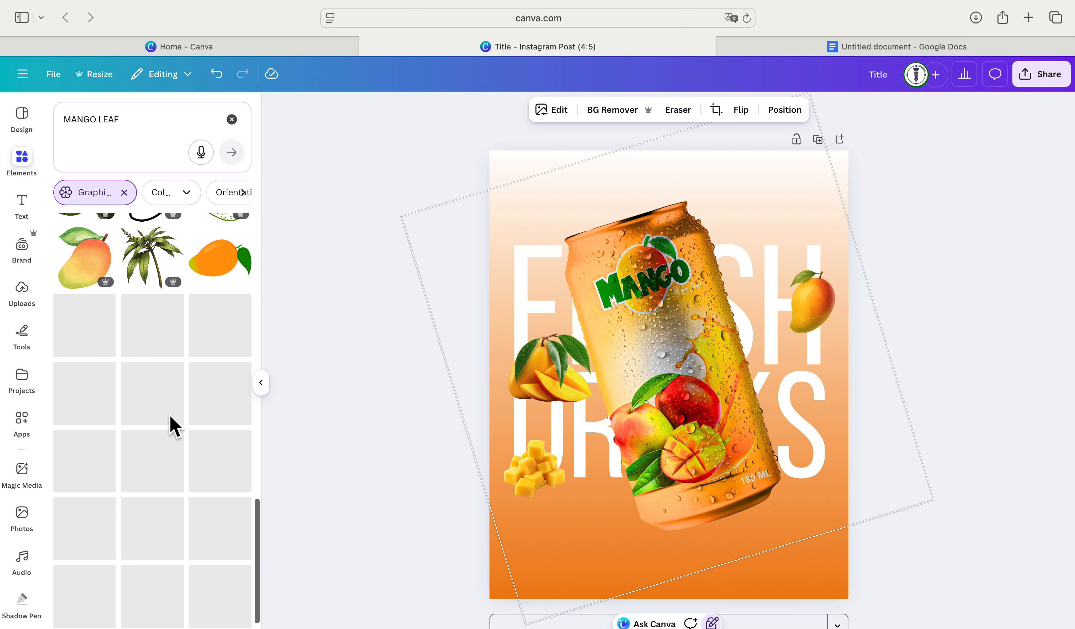
pyautogui.scroll(-9, 169, 414)
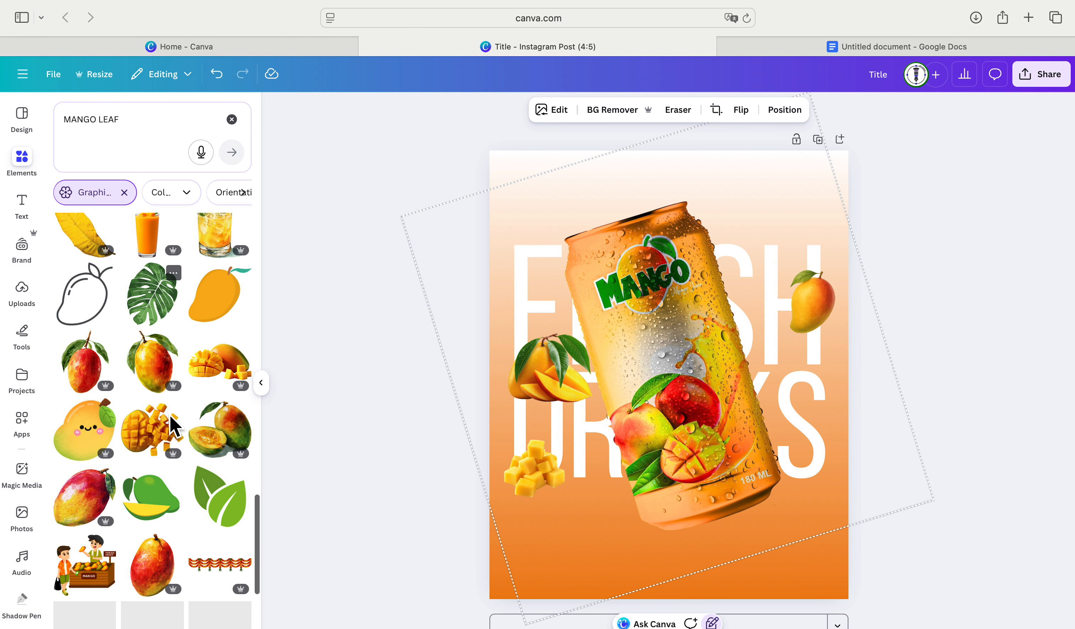
pyautogui.scroll(-3, 169, 415)
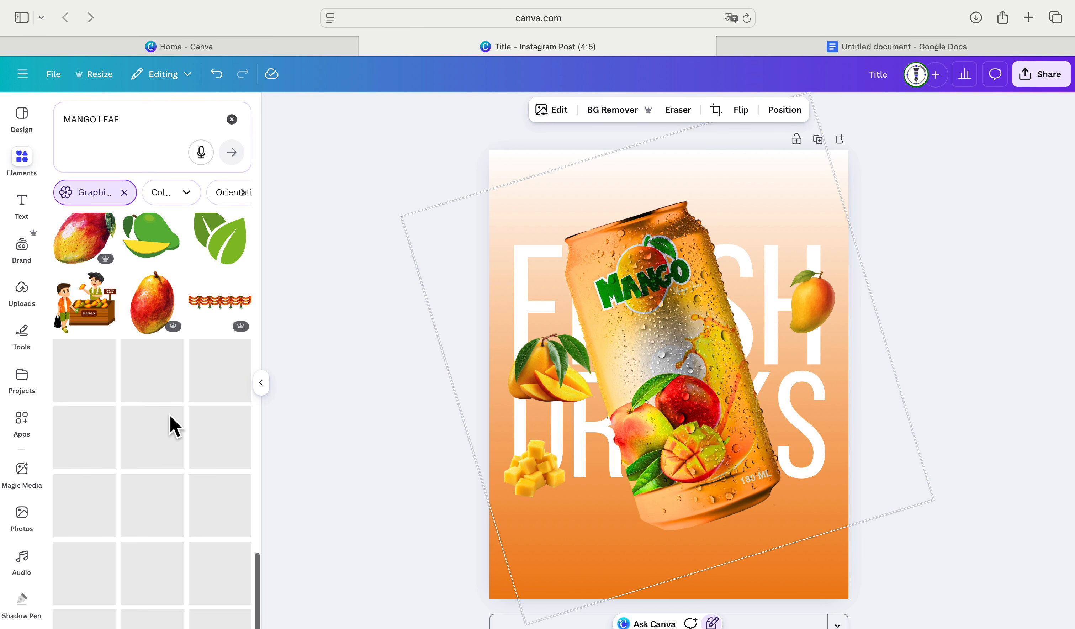
pyautogui.scroll(-10, 170, 416)
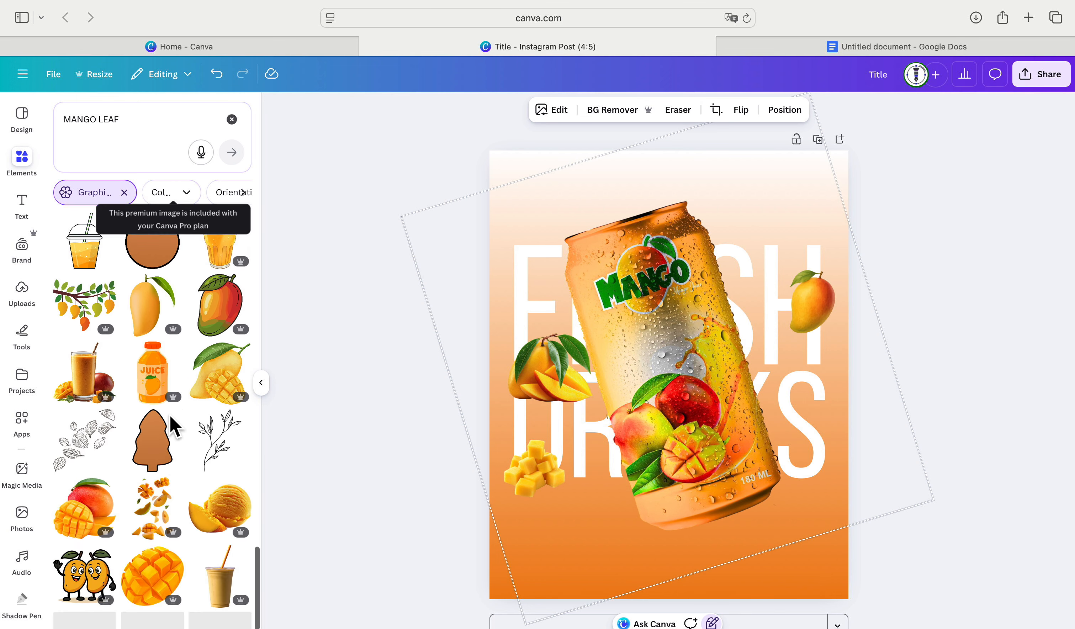
pyautogui.scroll(-4, 170, 415)
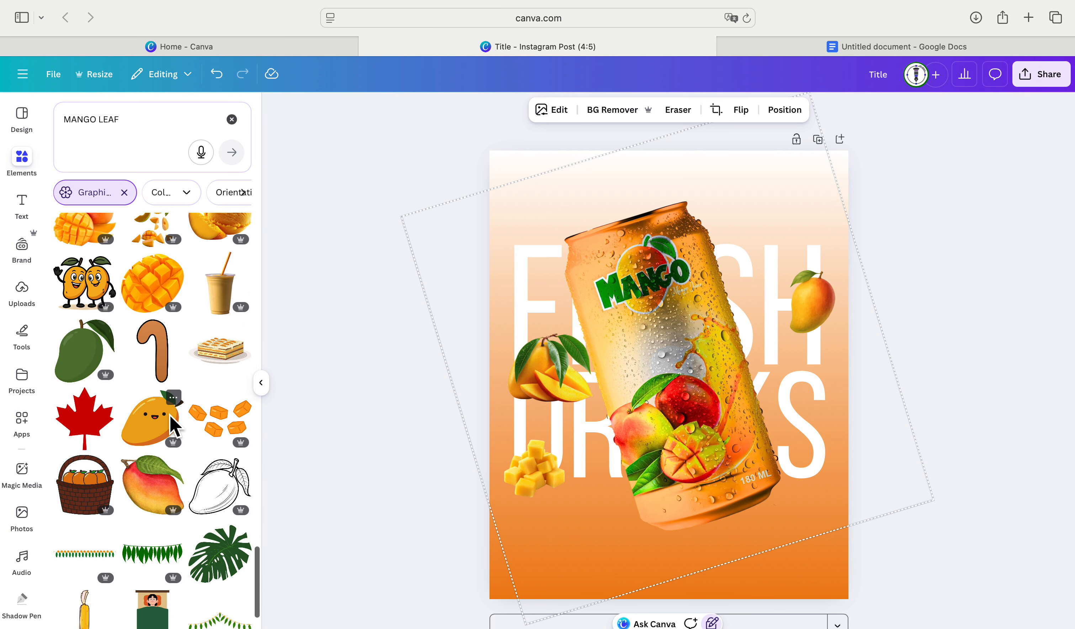
pyautogui.scroll(-11, 169, 415)
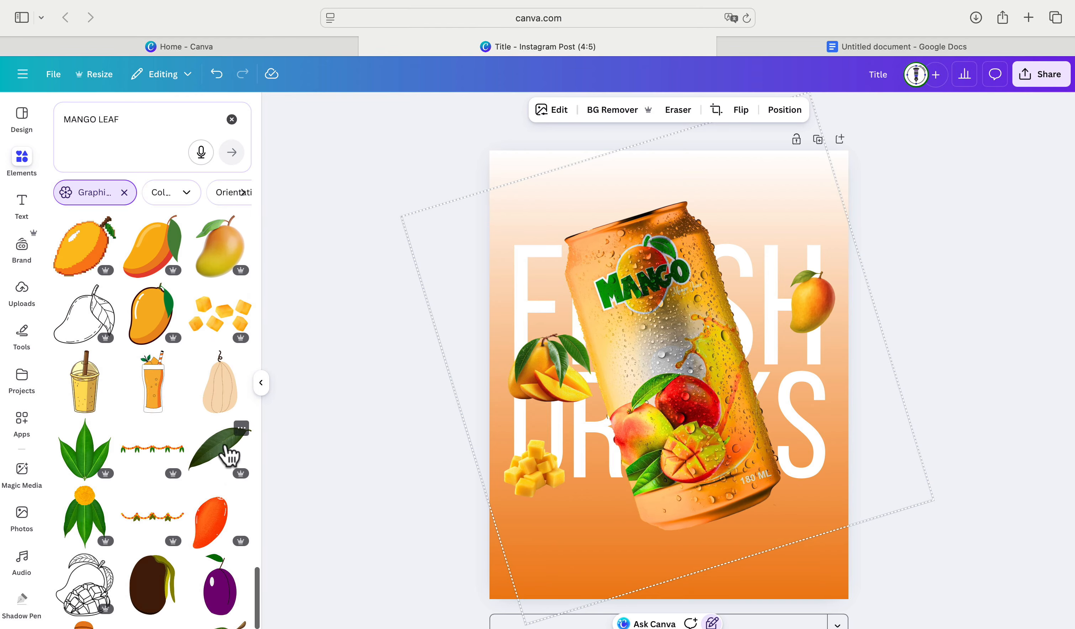
pyautogui.click(225, 449)
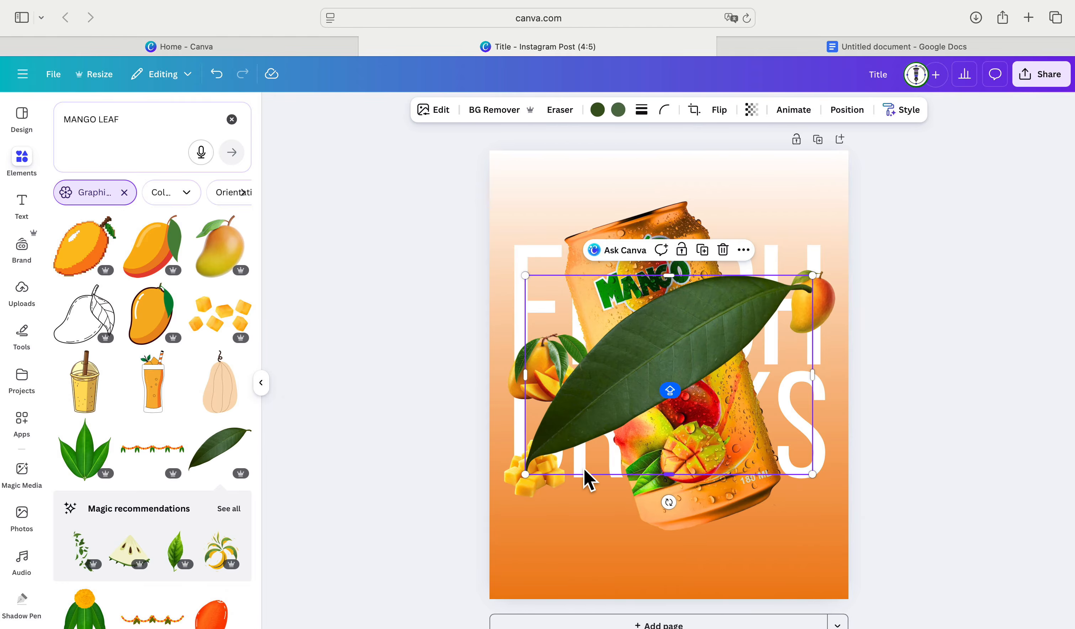
# - Raise the leaf's brightness to 58
pyautogui.click(441, 113)
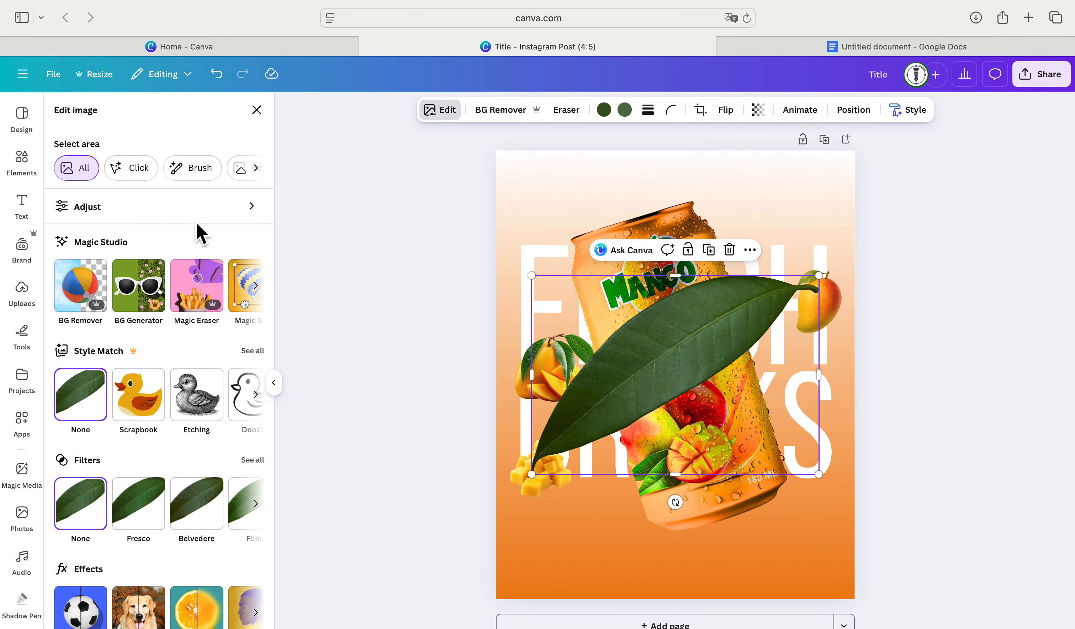
pyautogui.click(192, 208)
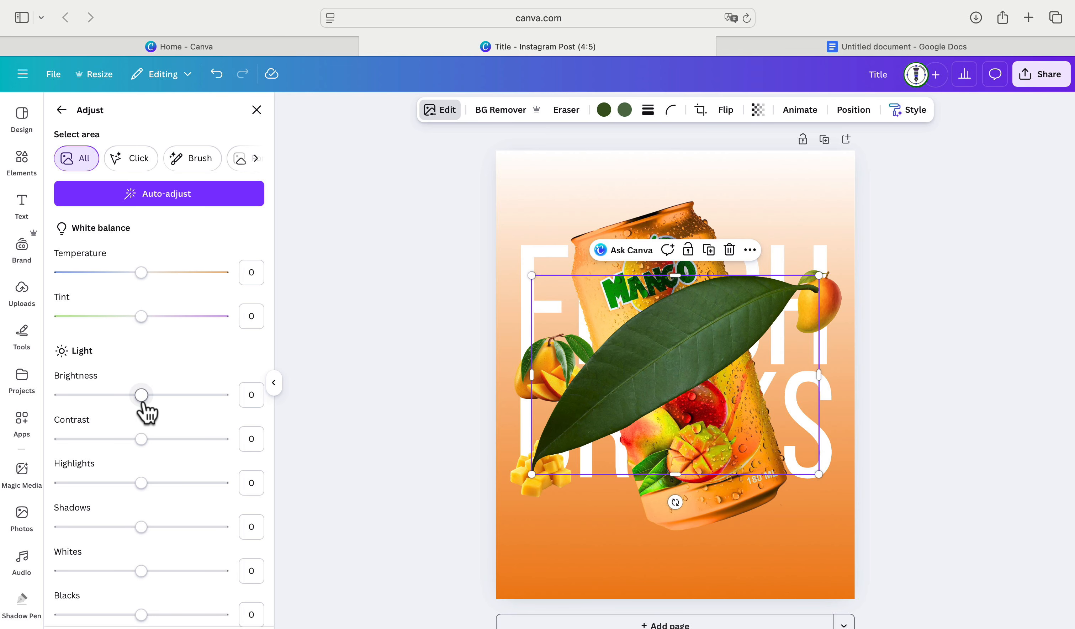
pyautogui.moveTo(142, 394); pyautogui.dragTo(185, 396)
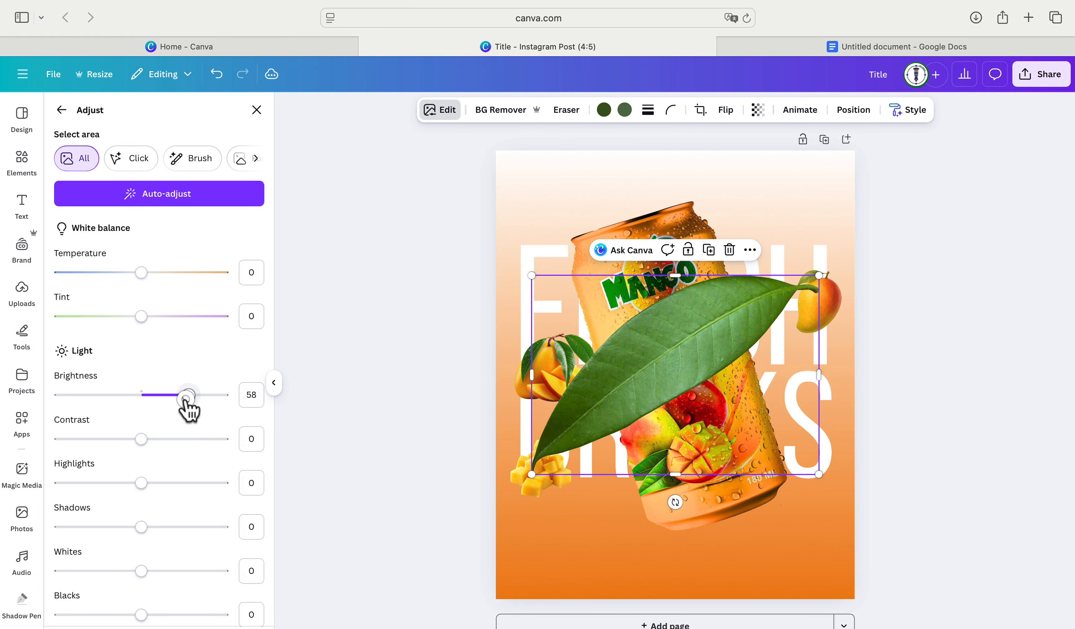
pyautogui.click(274, 385)
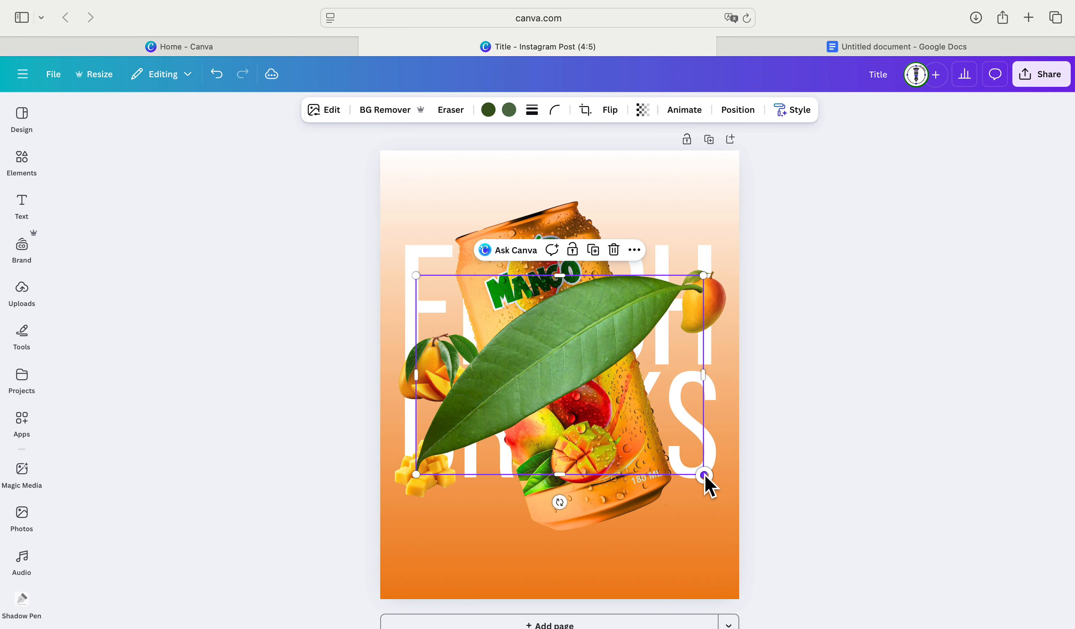
# - Shrink the leaf to a small accent and place it over the F of FRESH, above the sliced mango
pyautogui.moveTo(705, 475); pyautogui.dragTo(469, 360)
pyautogui.moveTo(456, 298); pyautogui.dragTo(435, 288)
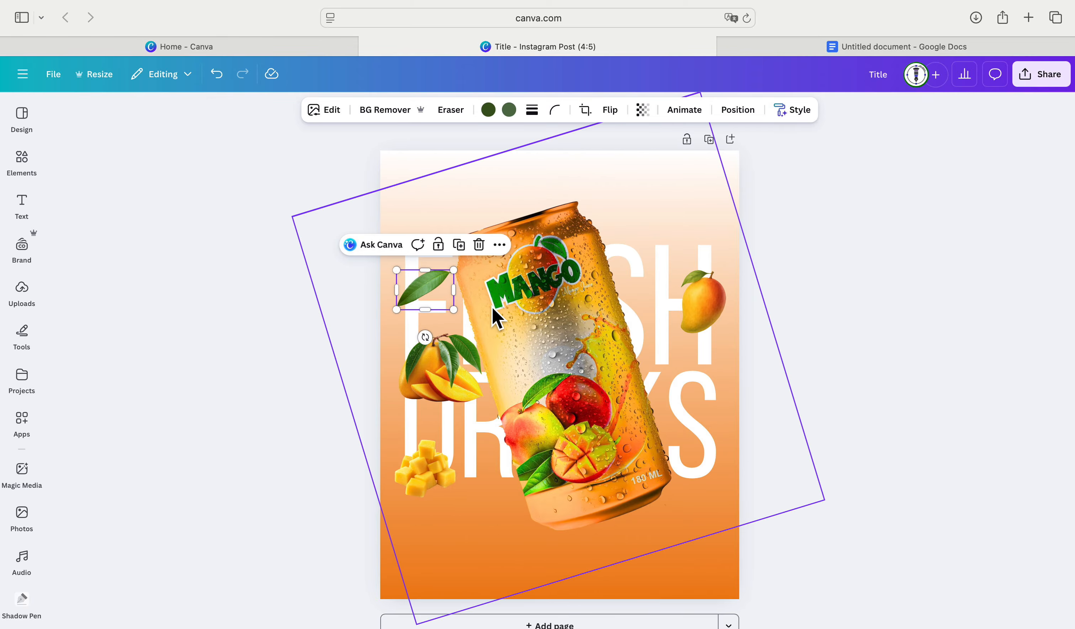
pyautogui.click(525, 325)
# - Duplicate the small leaf, place the copy beneath the whole mango beside the can, and tilt it slightly counterclockwise
pyautogui.click(437, 282)
pyautogui.click(458, 245)
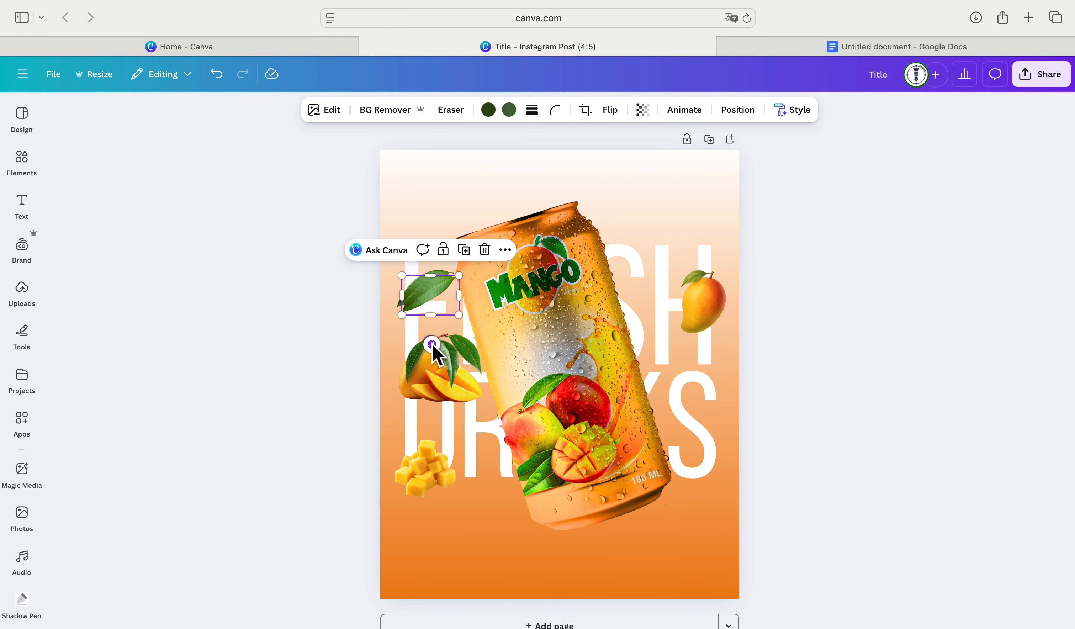
pyautogui.moveTo(431, 344); pyautogui.dragTo(702, 367)
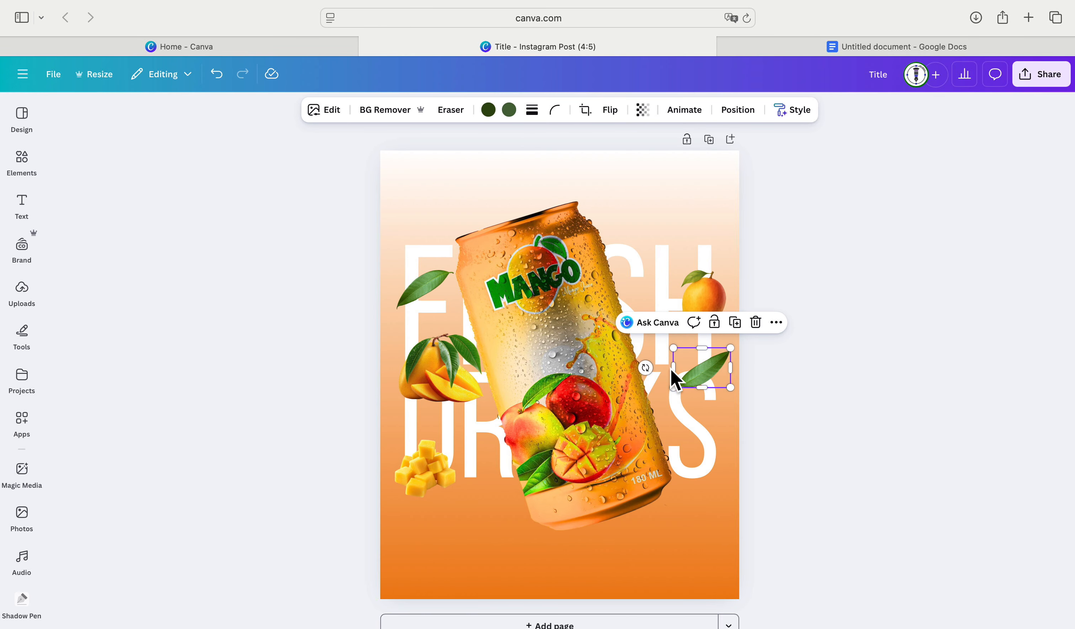
pyautogui.moveTo(646, 368); pyautogui.dragTo(694, 370)
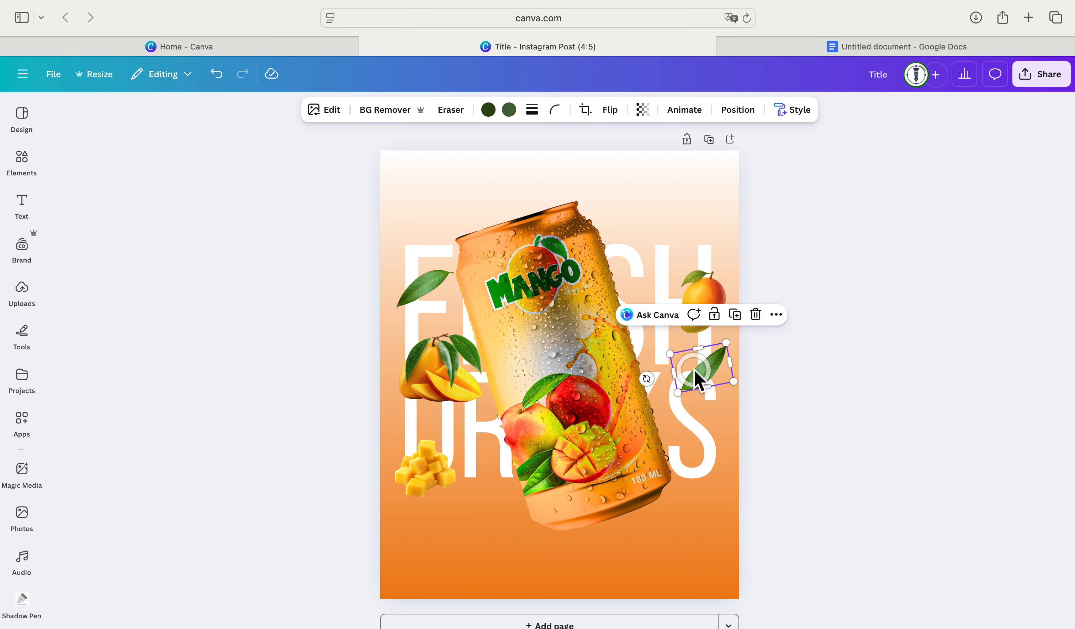
pyautogui.click(701, 419)
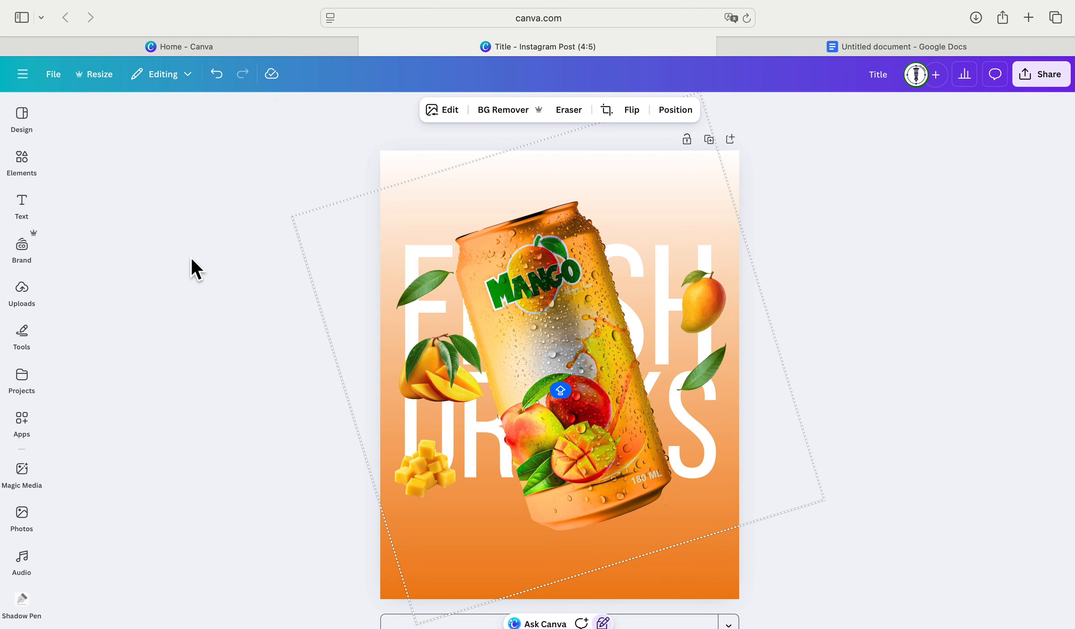
# - Add a text box reading ENERGY DRINK over the can, enlarged to font size 54.3
pyautogui.click(28, 208)
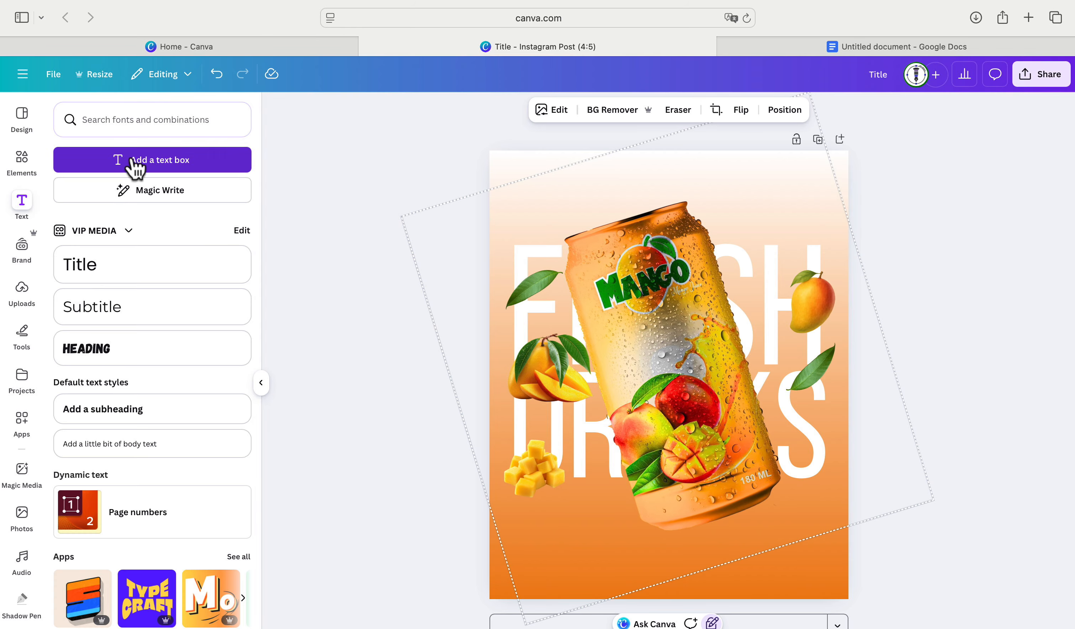
pyautogui.click(135, 166)
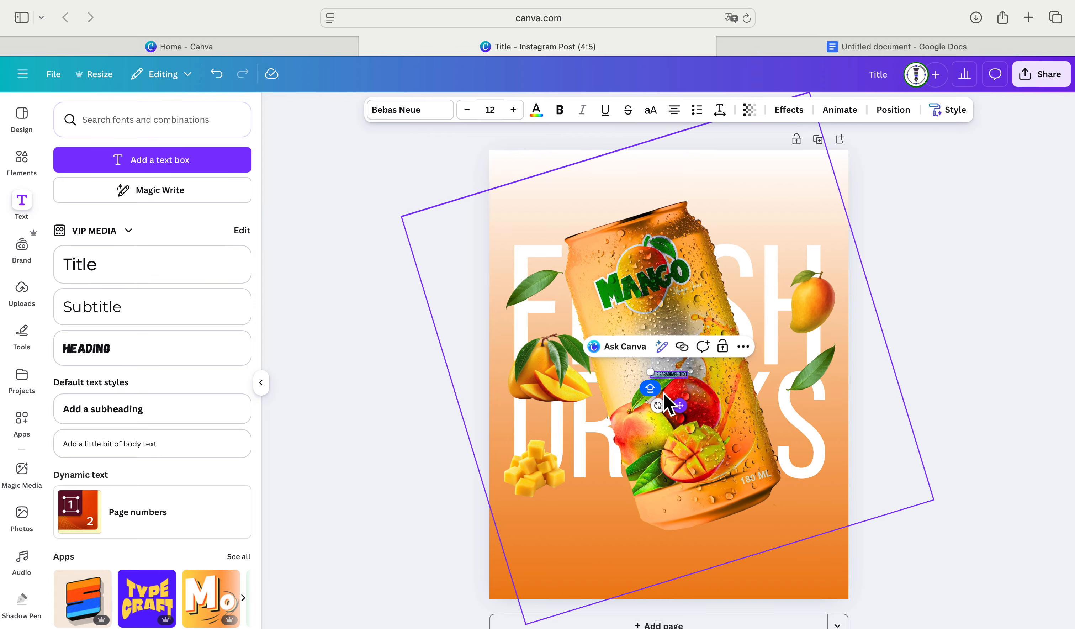
pyautogui.moveTo(650, 372); pyautogui.dragTo(528, 352)
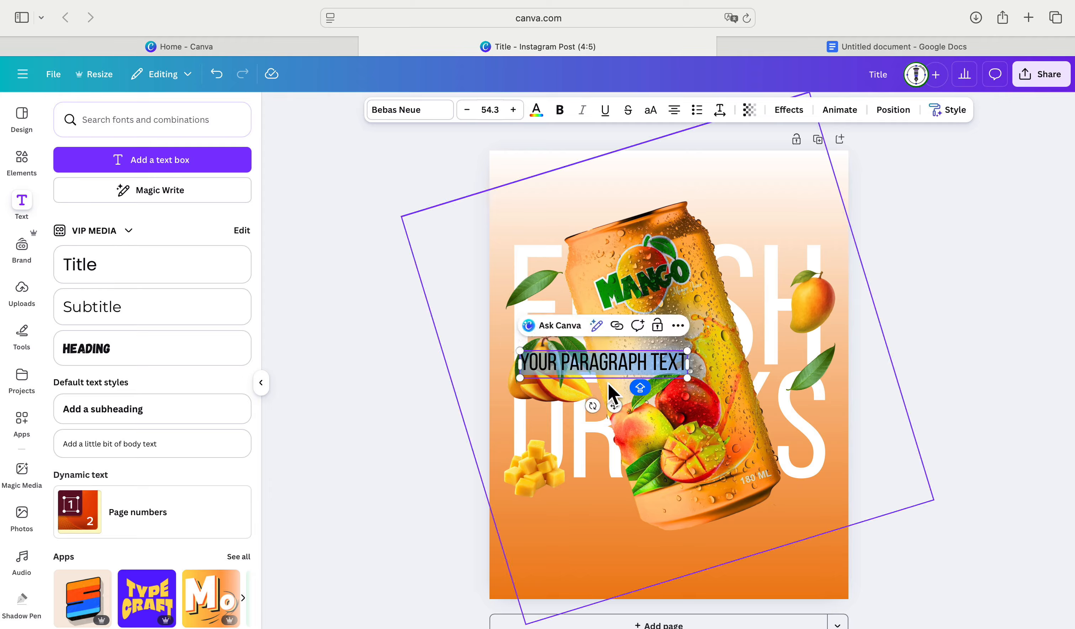
pyautogui.write('E')
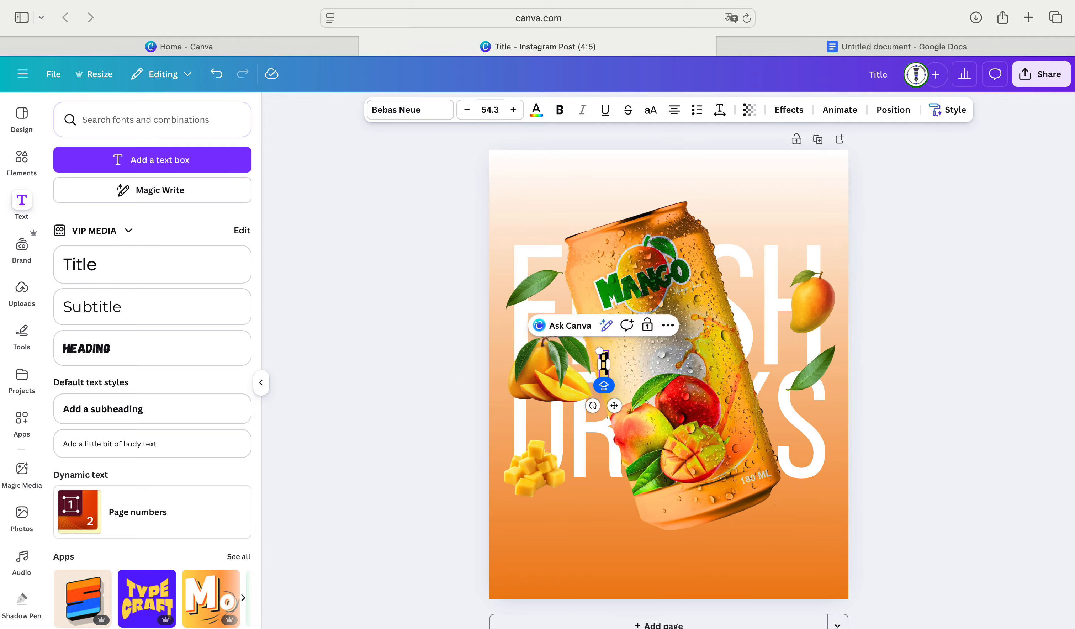
pyautogui.write('NERGY')
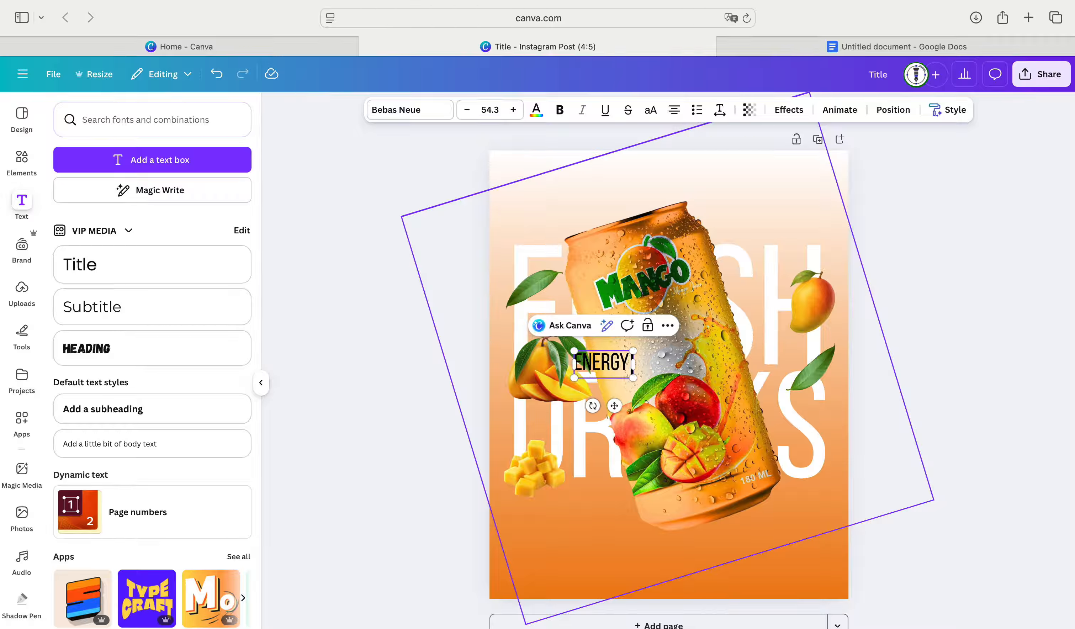
pyautogui.write(' DRINK')
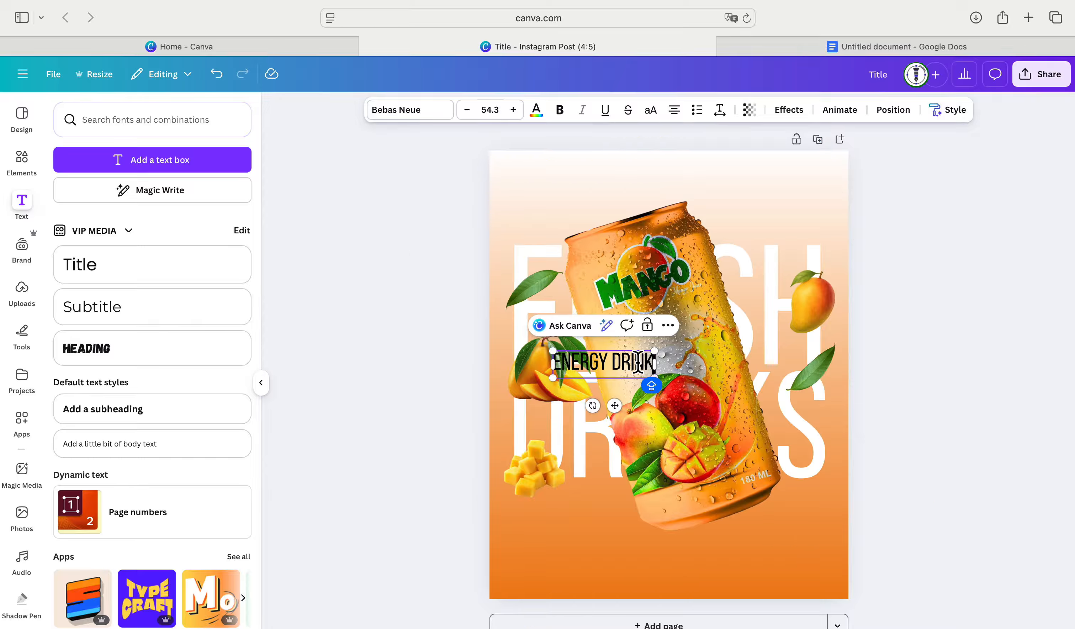
# - Change the font of the ENERGY DRINK text to Poppins
pyautogui.click(638, 363)
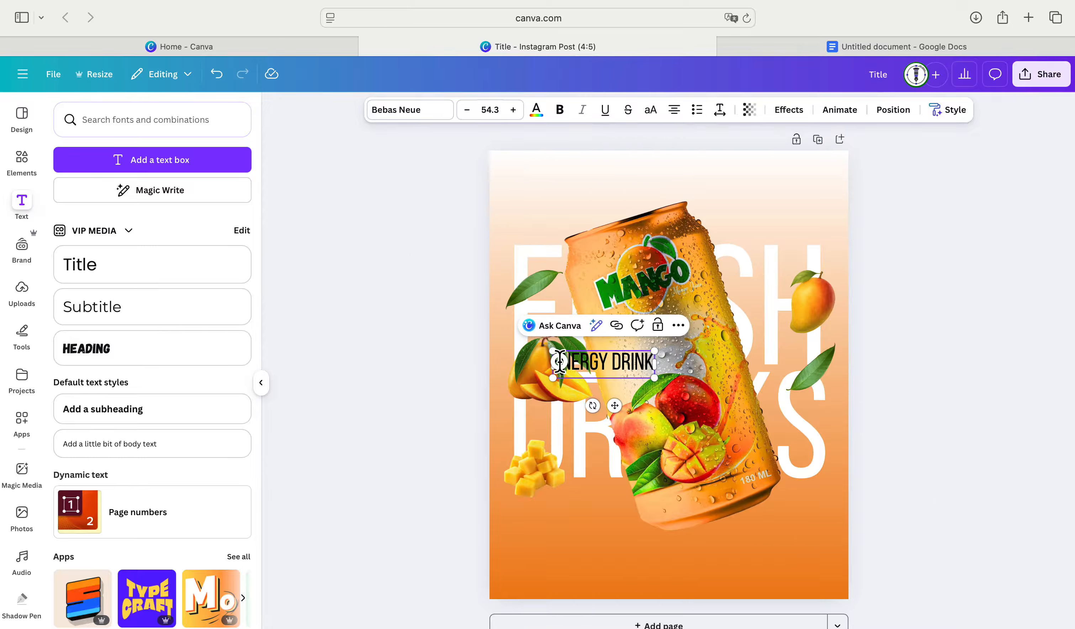
pyautogui.click(589, 363)
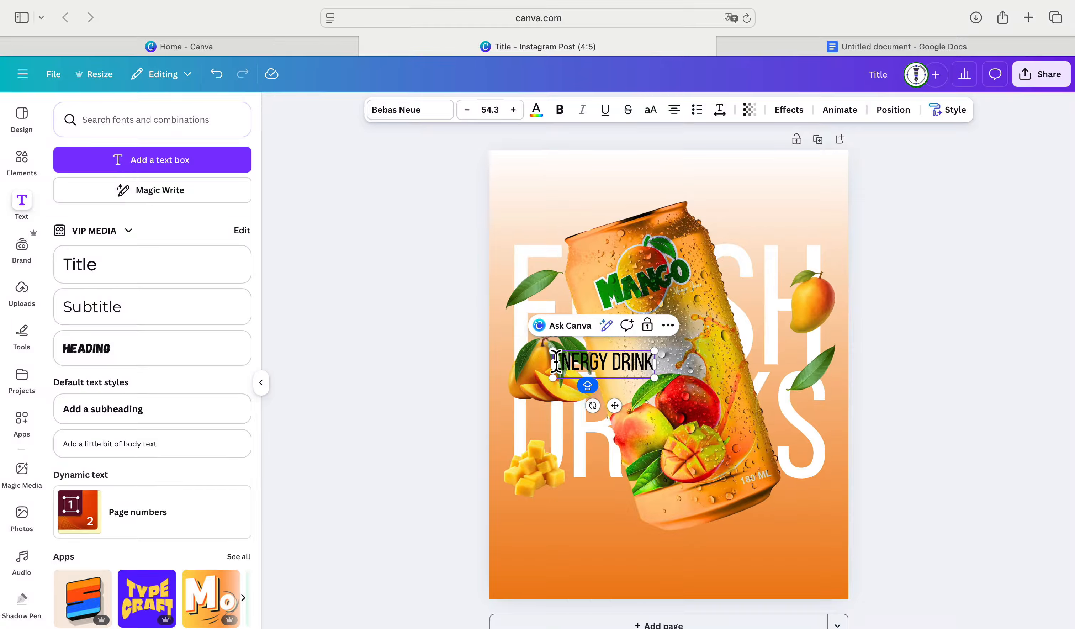
pyautogui.moveTo(557, 363); pyautogui.dragTo(655, 363)
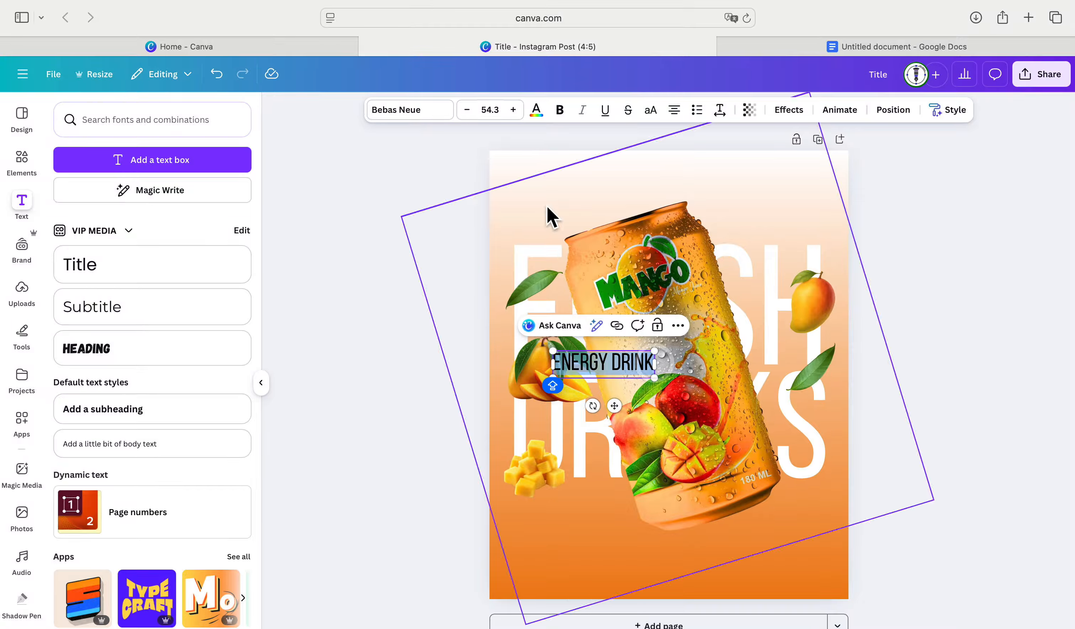
pyautogui.click(436, 117)
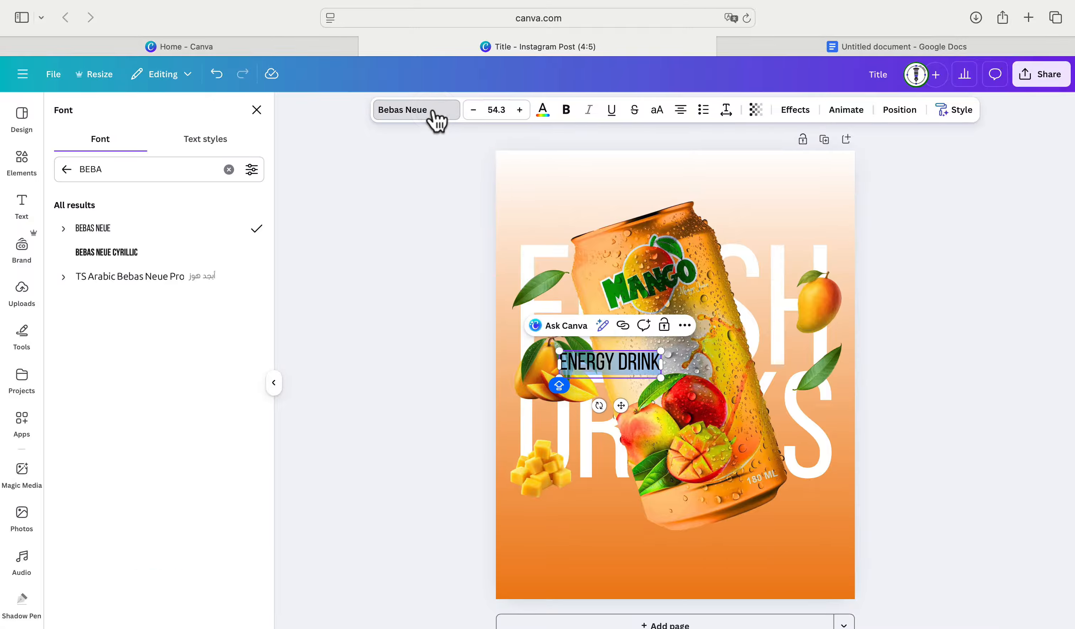
pyautogui.click(229, 169)
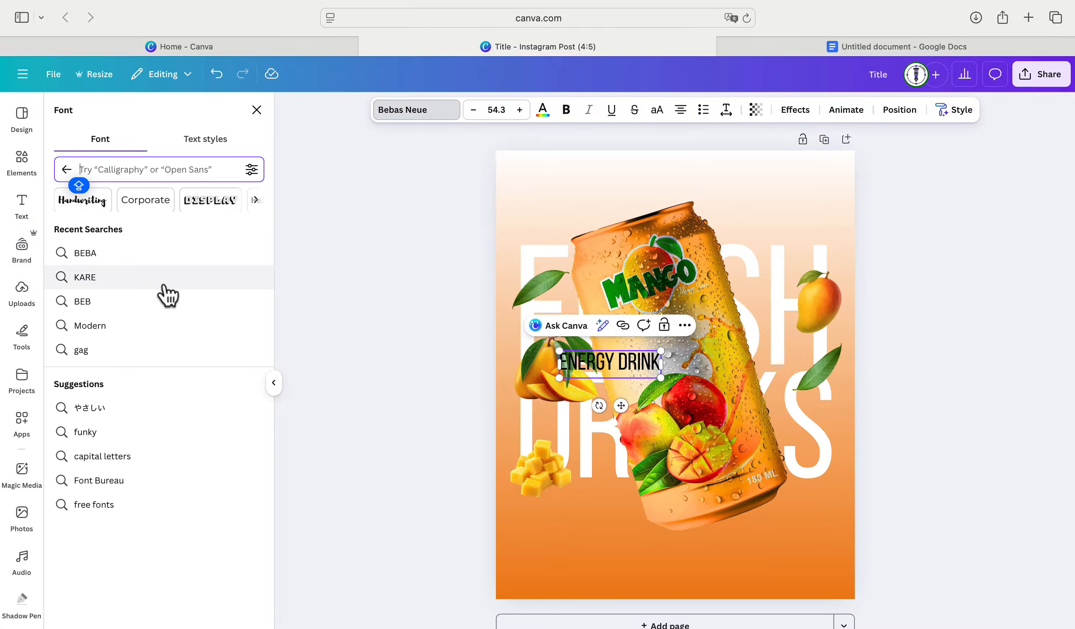
pyautogui.click(192, 139)
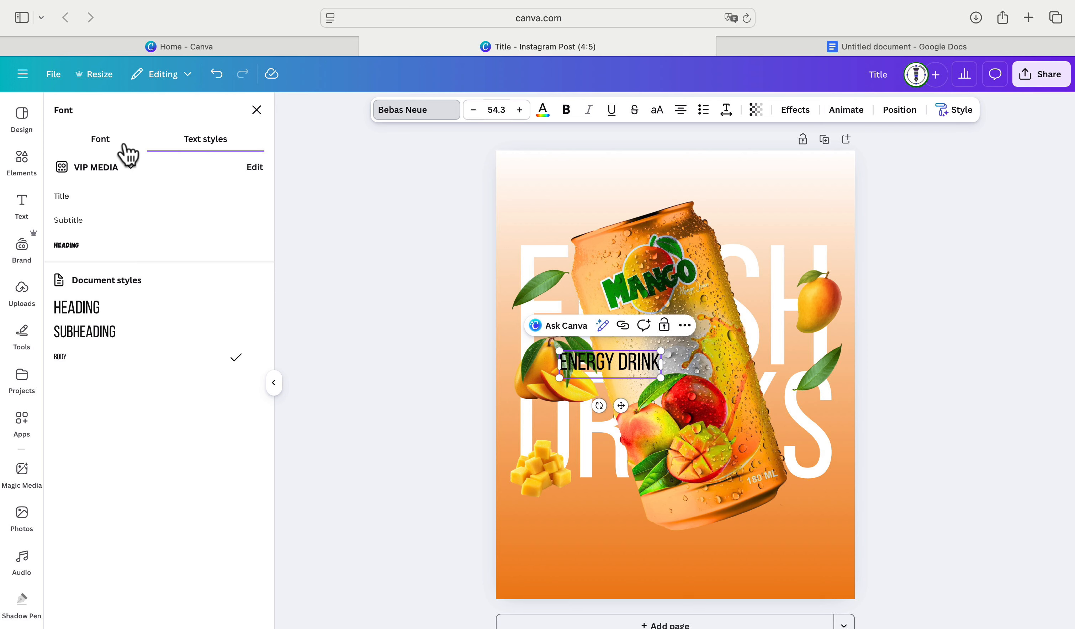
pyautogui.click(121, 142)
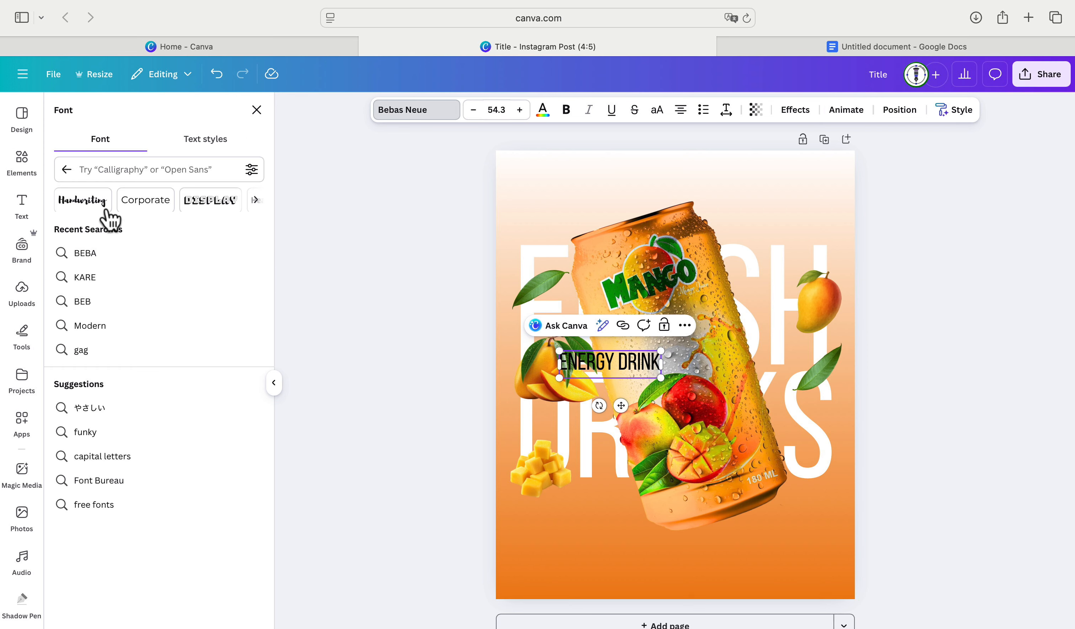
pyautogui.click(122, 171)
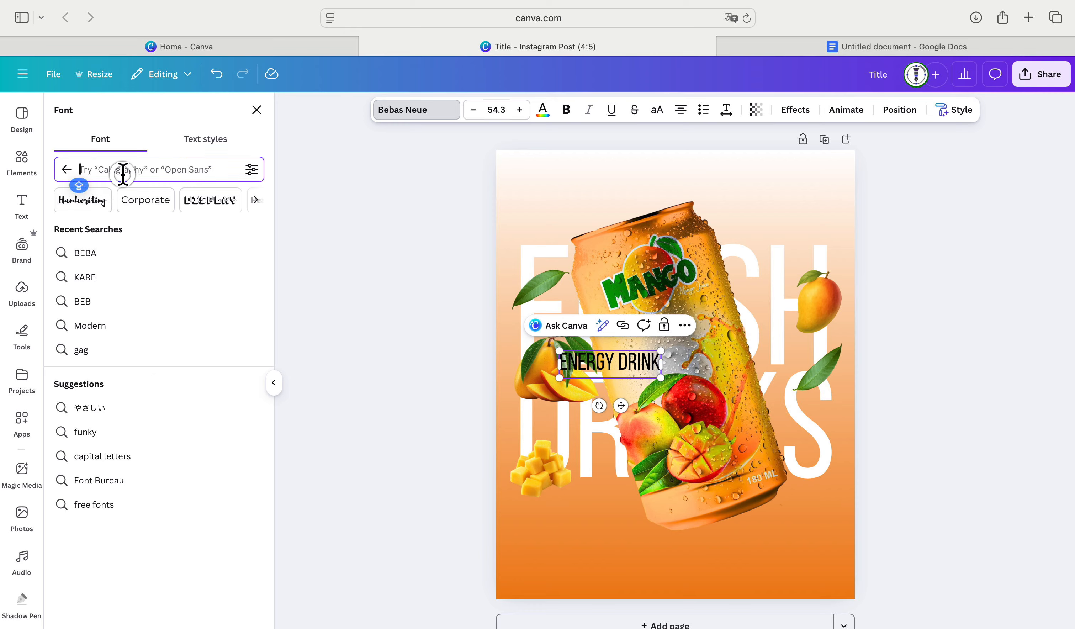
pyautogui.write('POP')
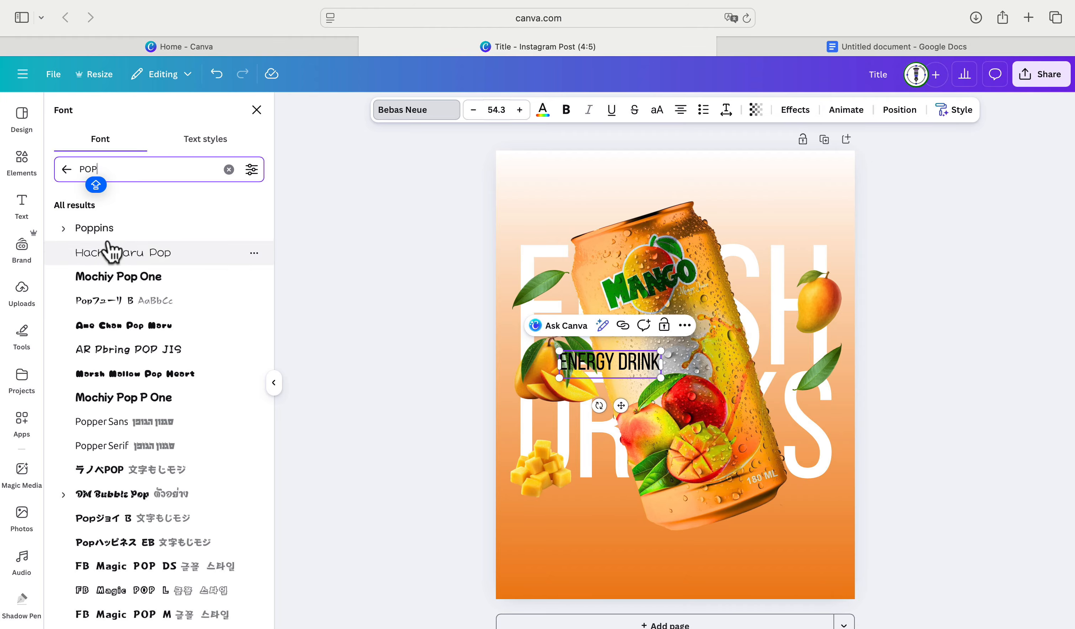
pyautogui.click(109, 229)
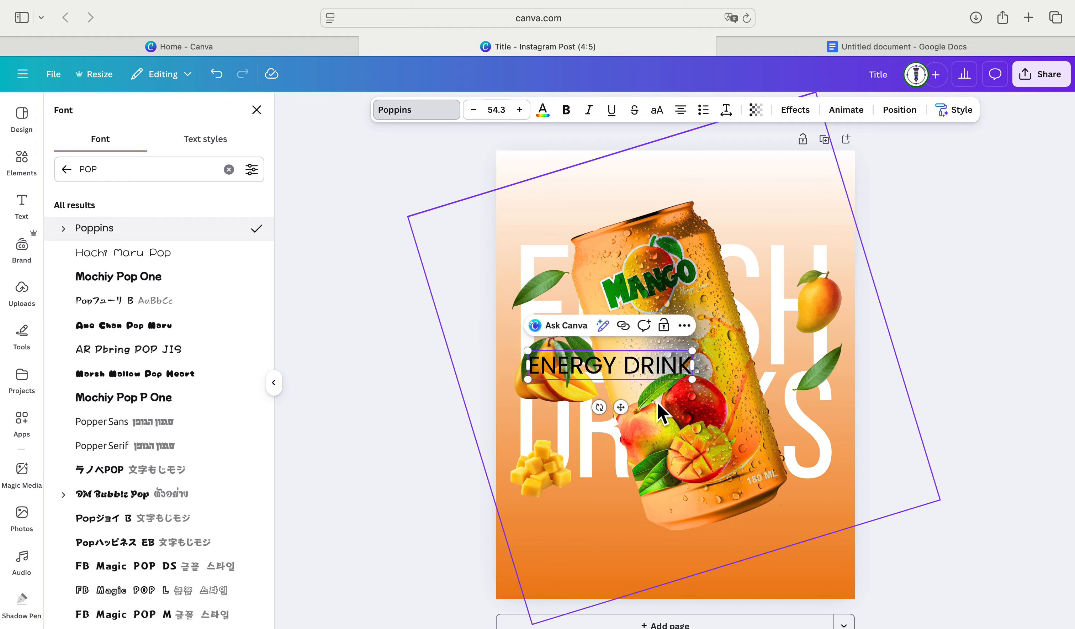
# - Place the ENERGY DRINK text above the can and style it bold in the burnt orange from the mango photo colors
pyautogui.moveTo(625, 407); pyautogui.dragTo(684, 225)
pyautogui.click(565, 109)
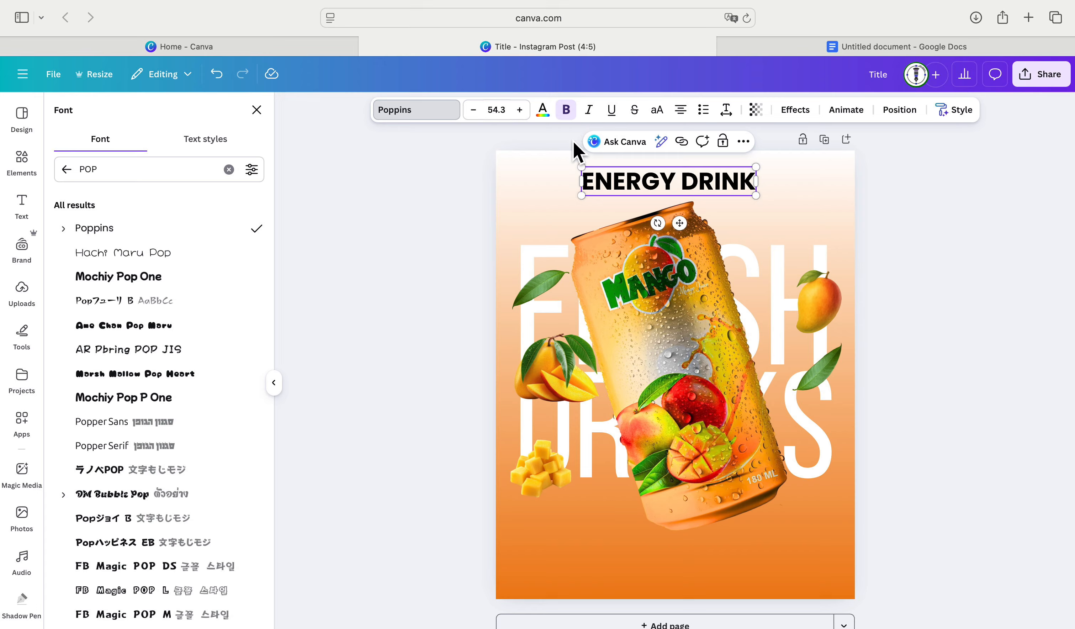
pyautogui.click(544, 116)
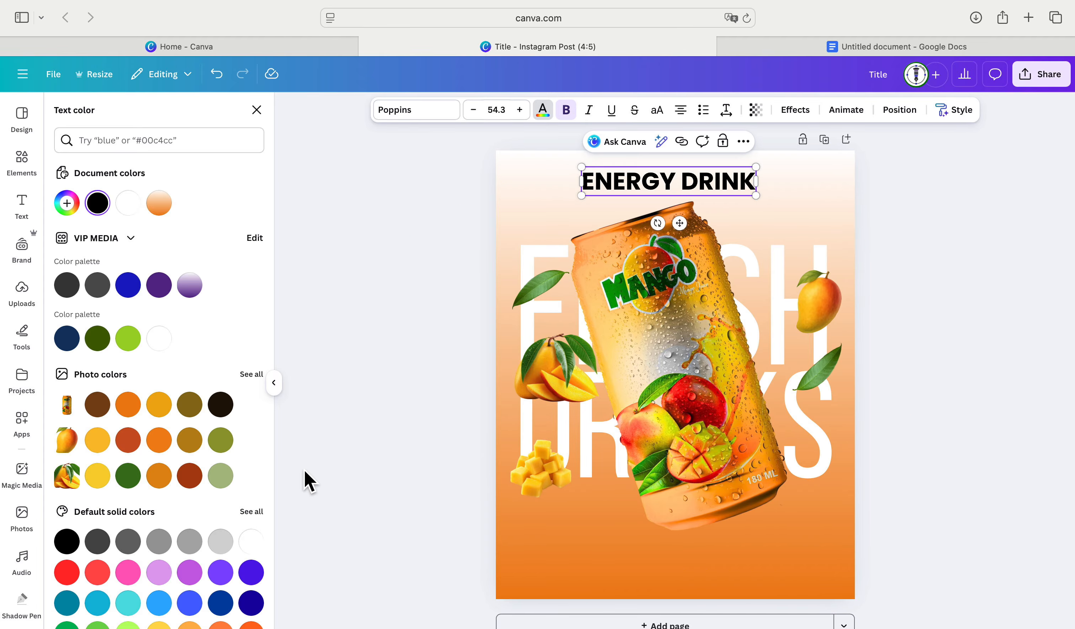
pyautogui.click(128, 440)
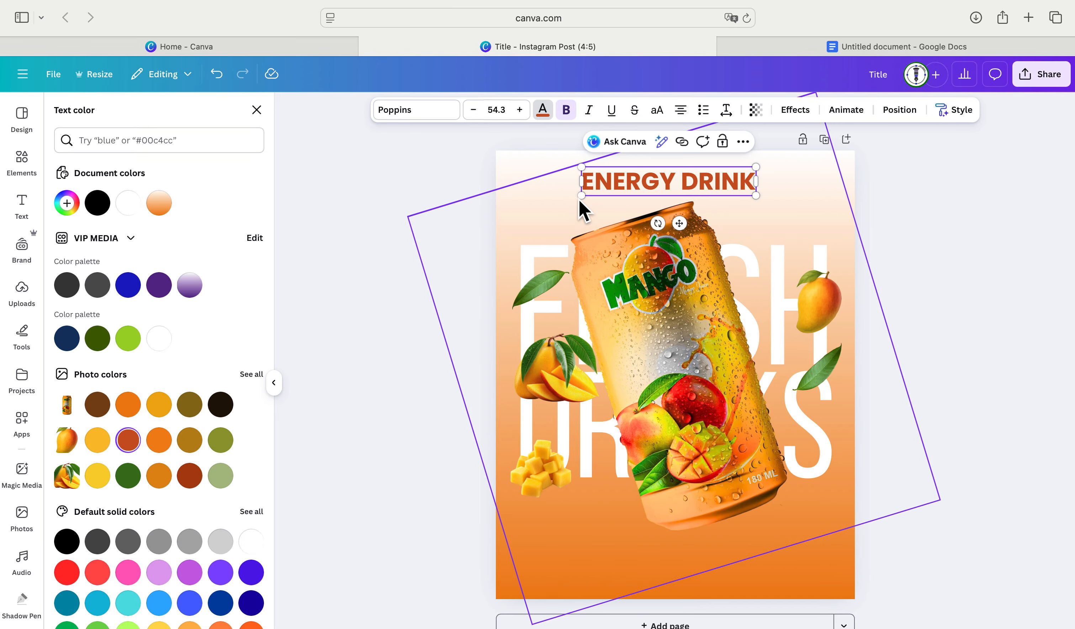
# - Shrink ENERGY DRINK to font size 39.9 and center it horizontally on the page, just above the can
pyautogui.moveTo(582, 195); pyautogui.dragTo(622, 187)
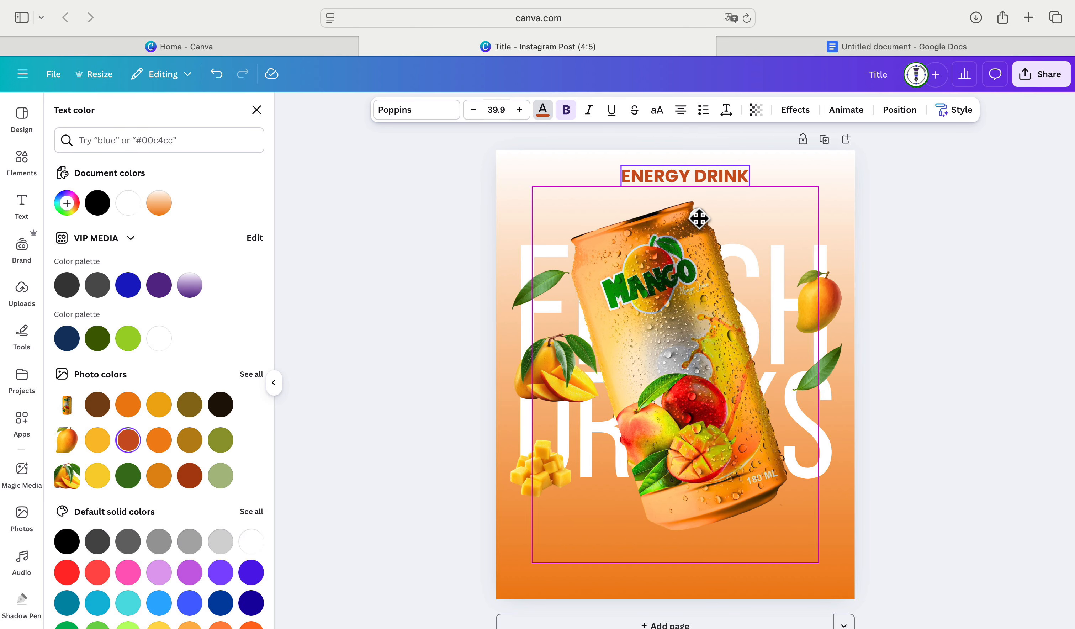
pyautogui.moveTo(698, 218); pyautogui.dragTo(691, 223)
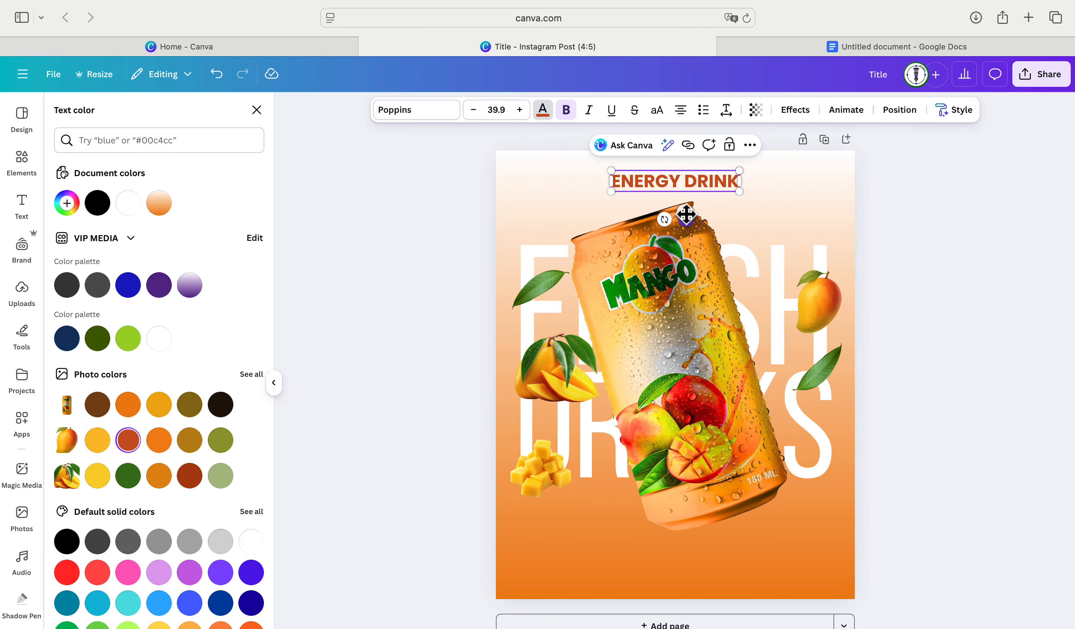
pyautogui.moveTo(686, 215); pyautogui.dragTo(685, 213)
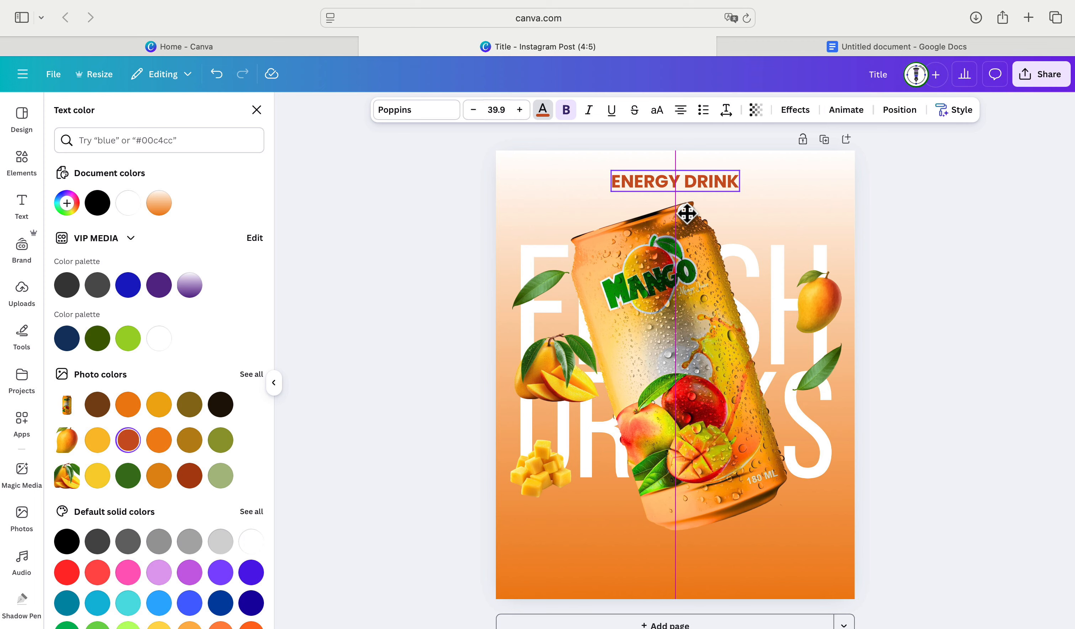
pyautogui.moveTo(686, 213); pyautogui.dragTo(686, 212)
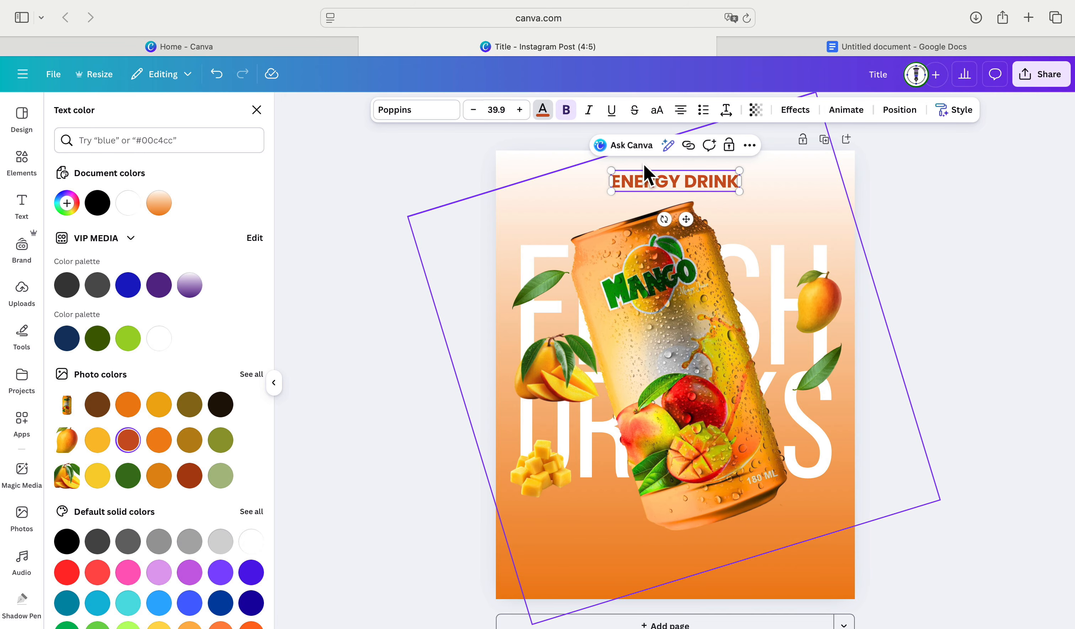
pyautogui.click(683, 187)
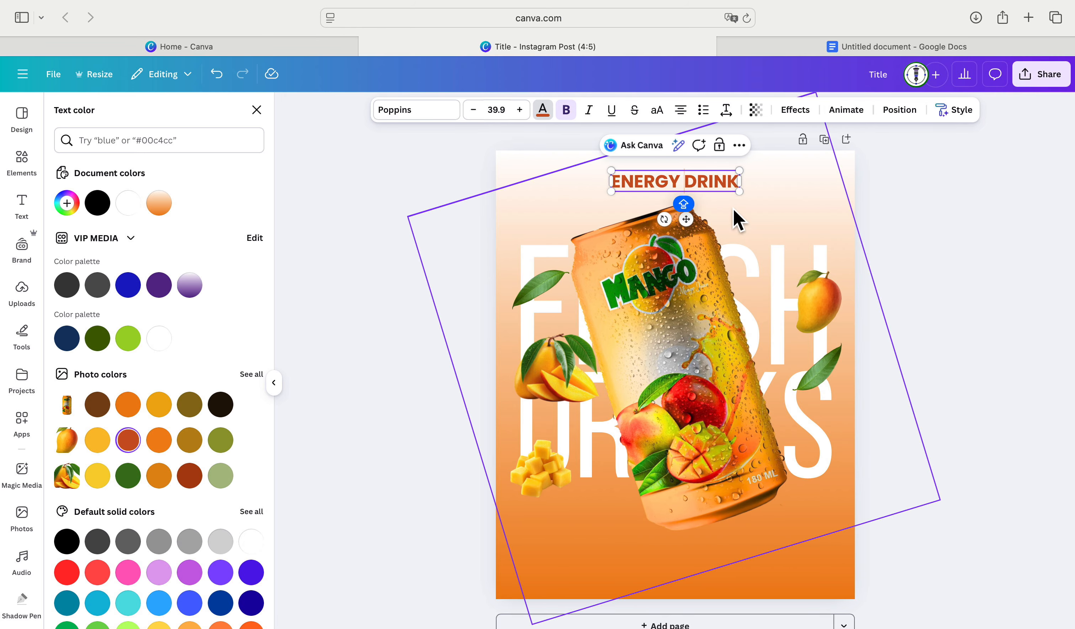
pyautogui.click(743, 227)
# - Duplicate the ENERGY DRINK text and place the copy beneath the can, near the page's lower edge
pyautogui.click(691, 183)
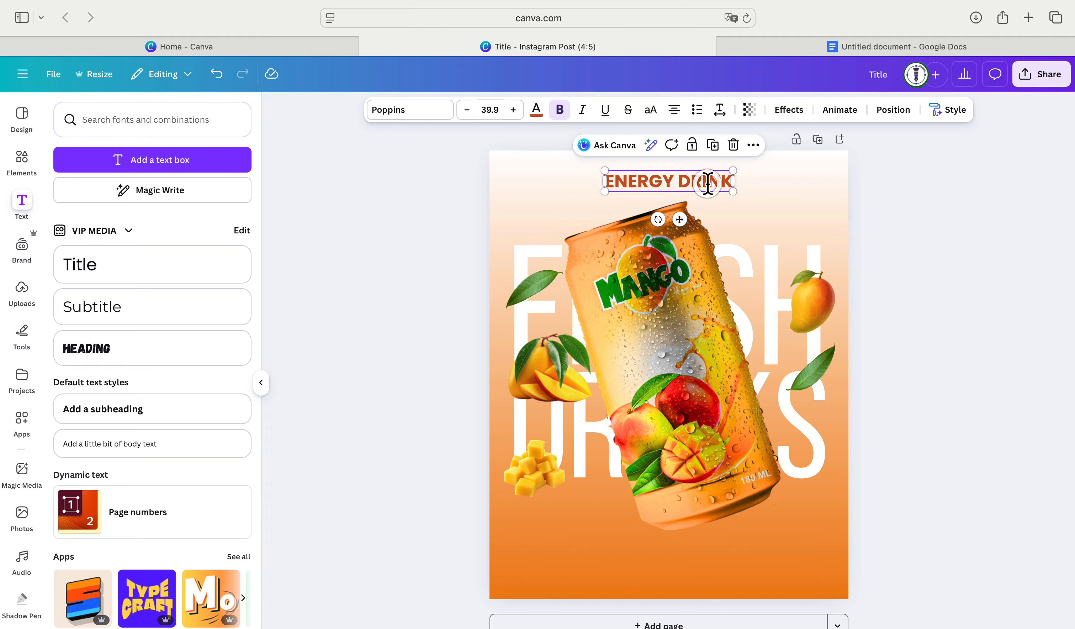
pyautogui.click(711, 145)
pyautogui.moveTo(697, 187); pyautogui.dragTo(685, 560)
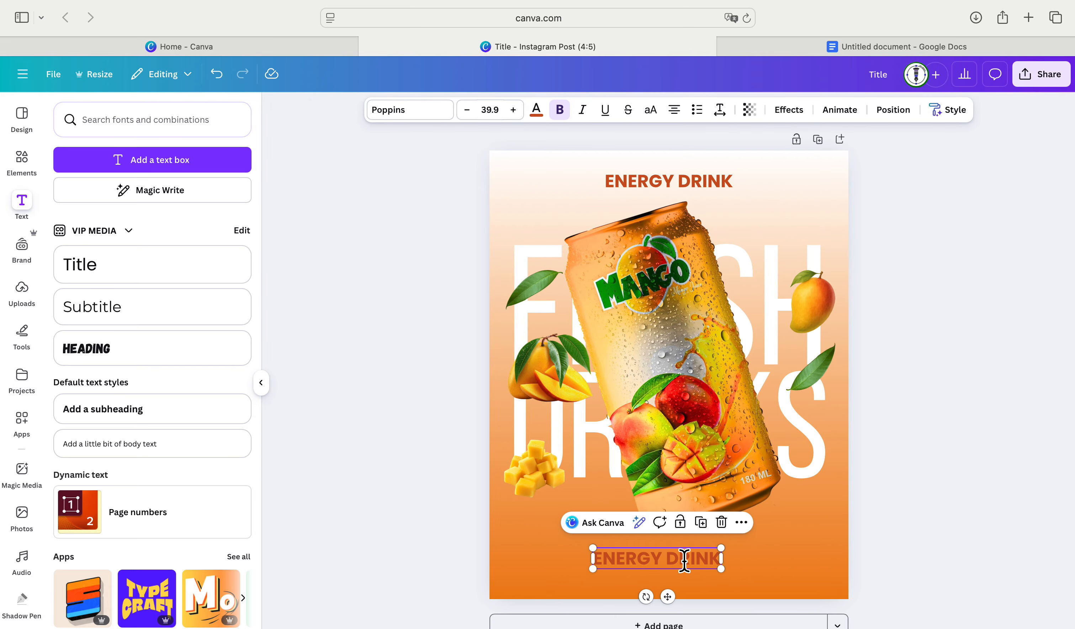
# - Remove the word ENERGY from the copied text beneath the can
pyautogui.doubleClick(684, 561)
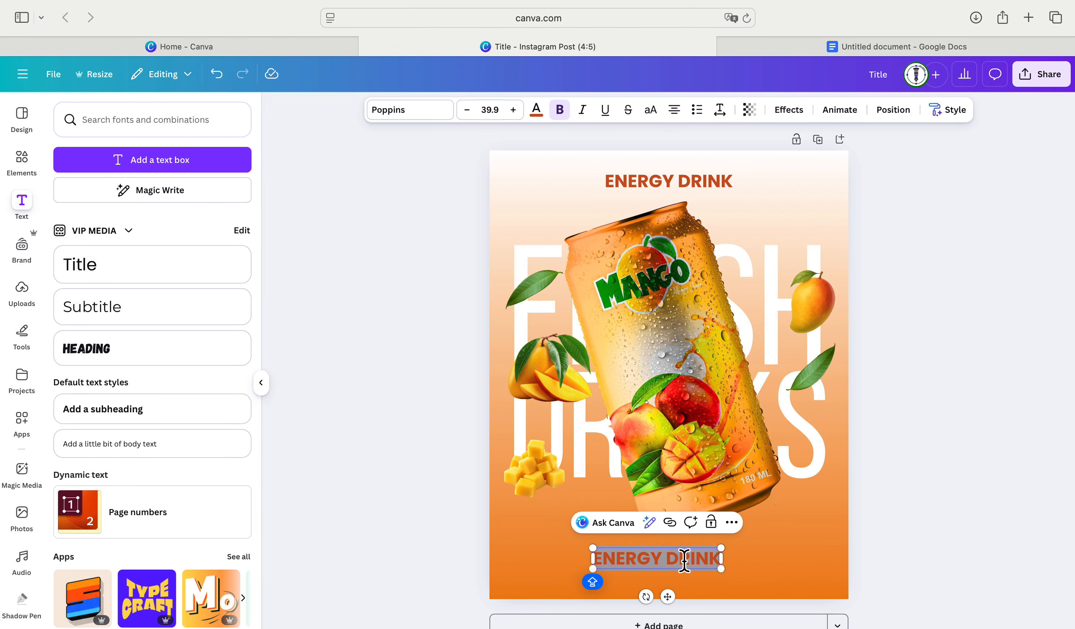
pyautogui.click(685, 561)
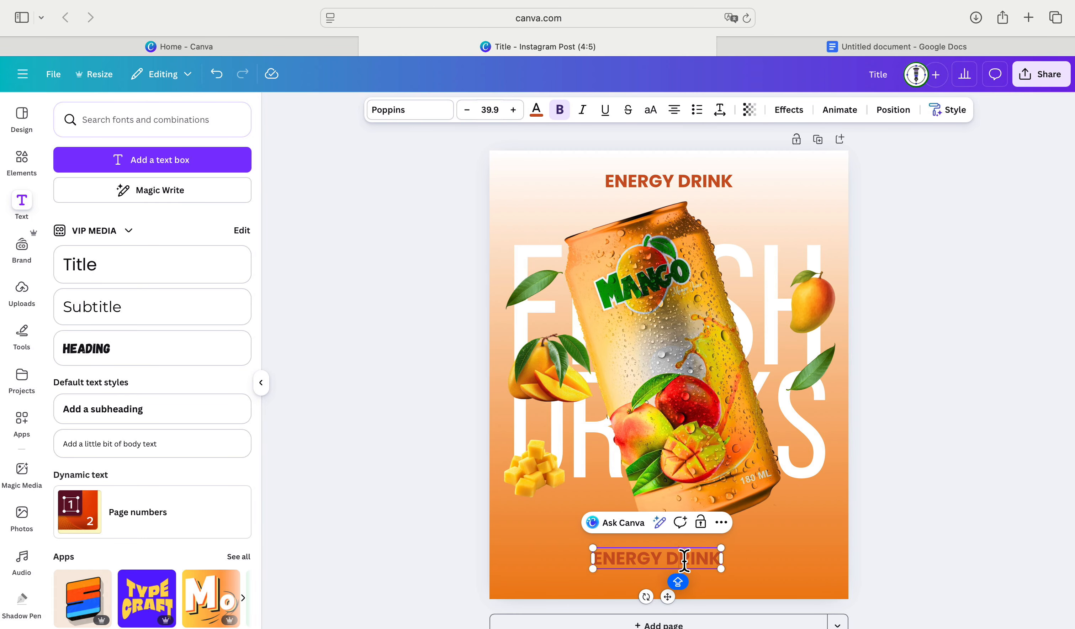
pyautogui.click(606, 559)
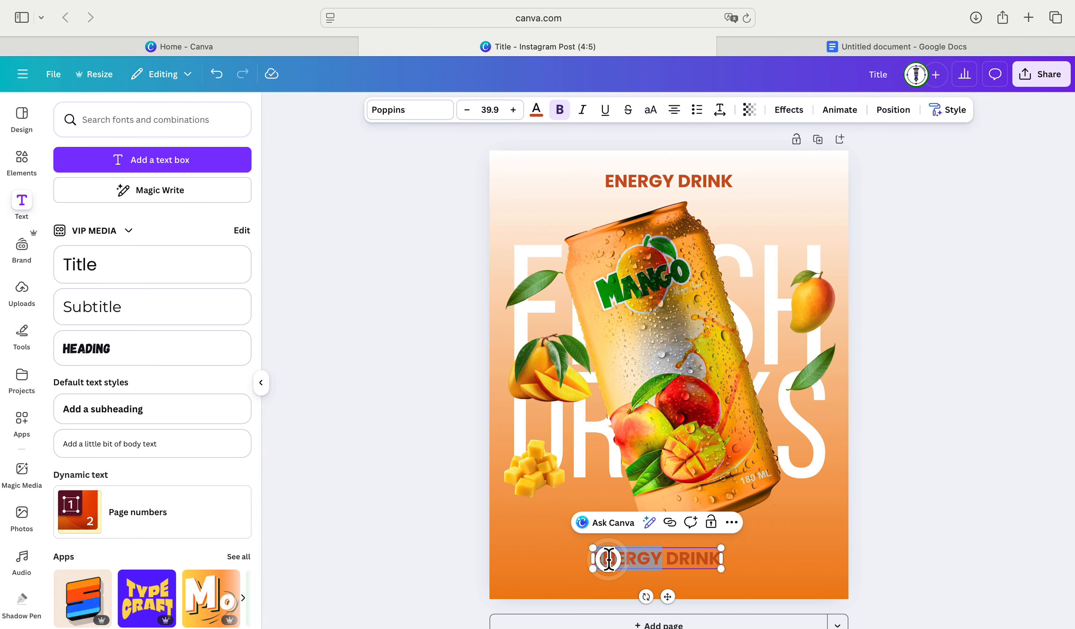
pyautogui.press('Delete')
pyautogui.press('Delete')
pyautogui.press('Delete')
pyautogui.press('Delete')
pyautogui.press('Delete')
pyautogui.press('Delete')
pyautogui.press('Delete')
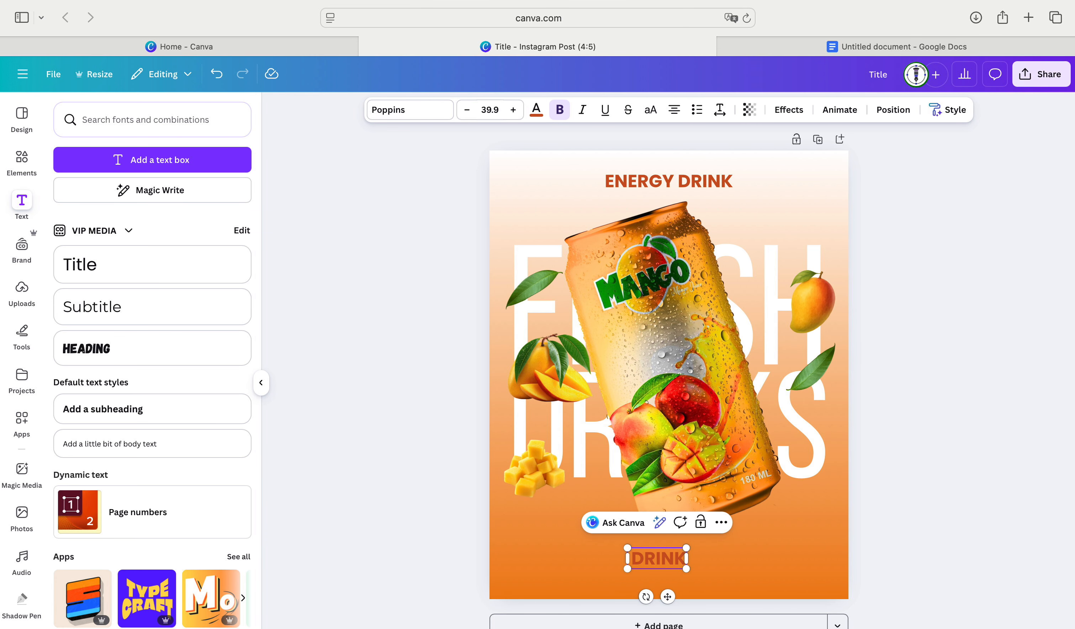
# - Color the DRINK text beneath the can white
pyautogui.doubleClick(650, 554)
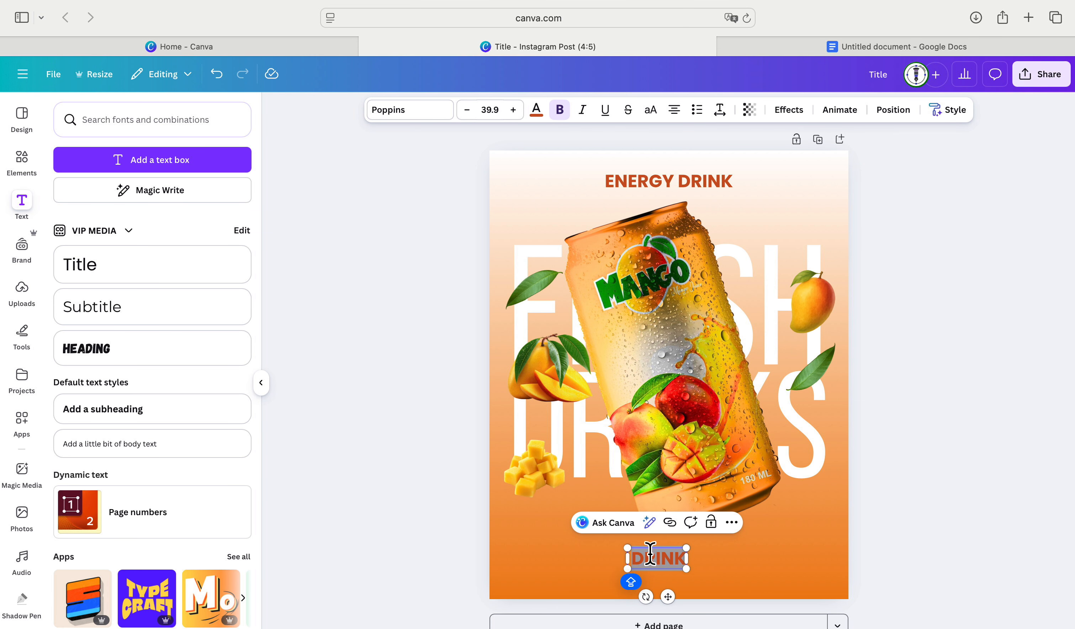
pyautogui.click(535, 108)
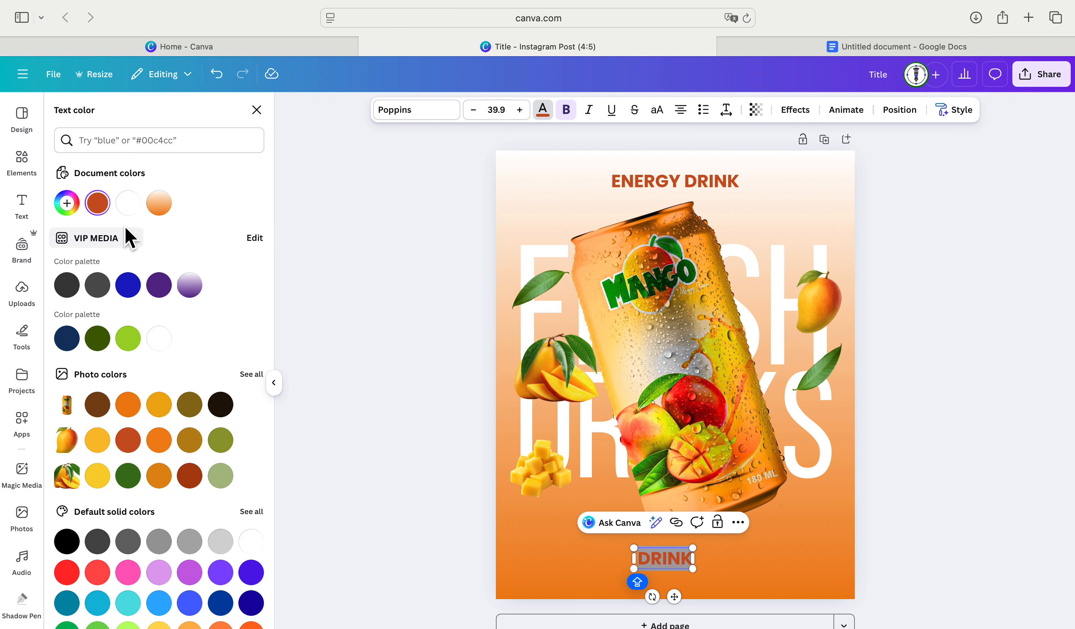
pyautogui.click(128, 204)
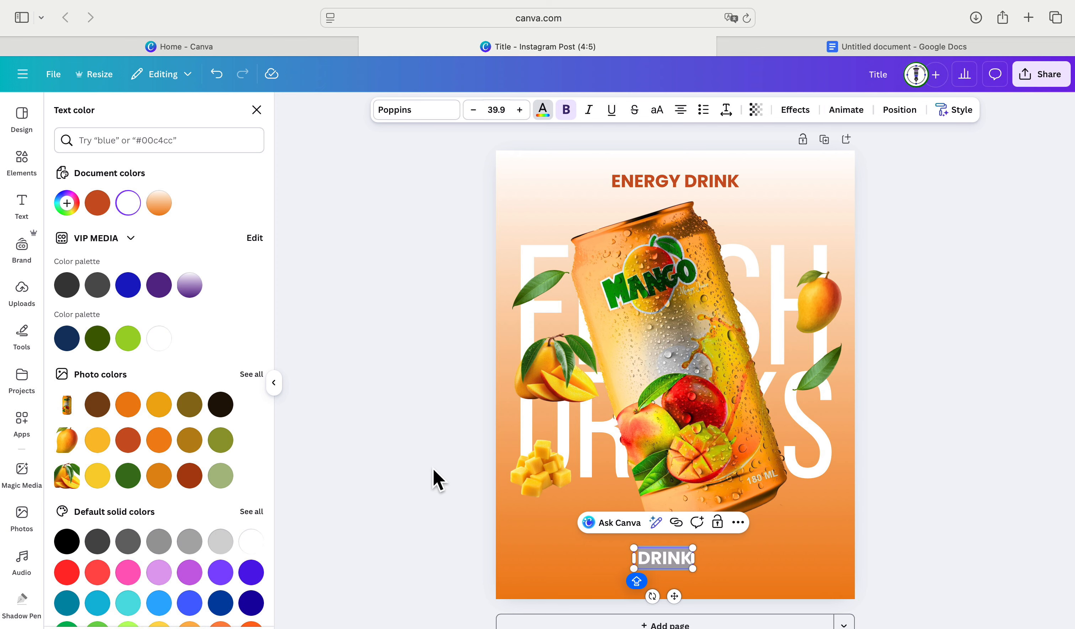
# - Replace the DRINK text beneath the can with "FRESH AND TASTY FLAVOURED ENERGY DRINK THAT BOOST YOUR ENERGY AT ANY TIME."
pyautogui.write('FRESH')
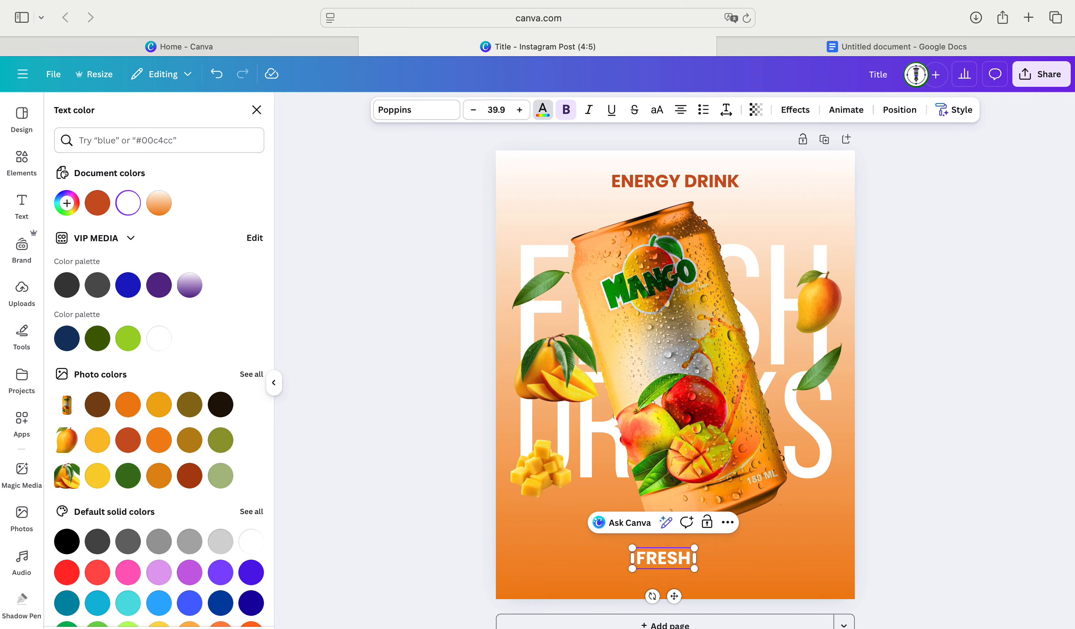
pyautogui.write(' AND T')
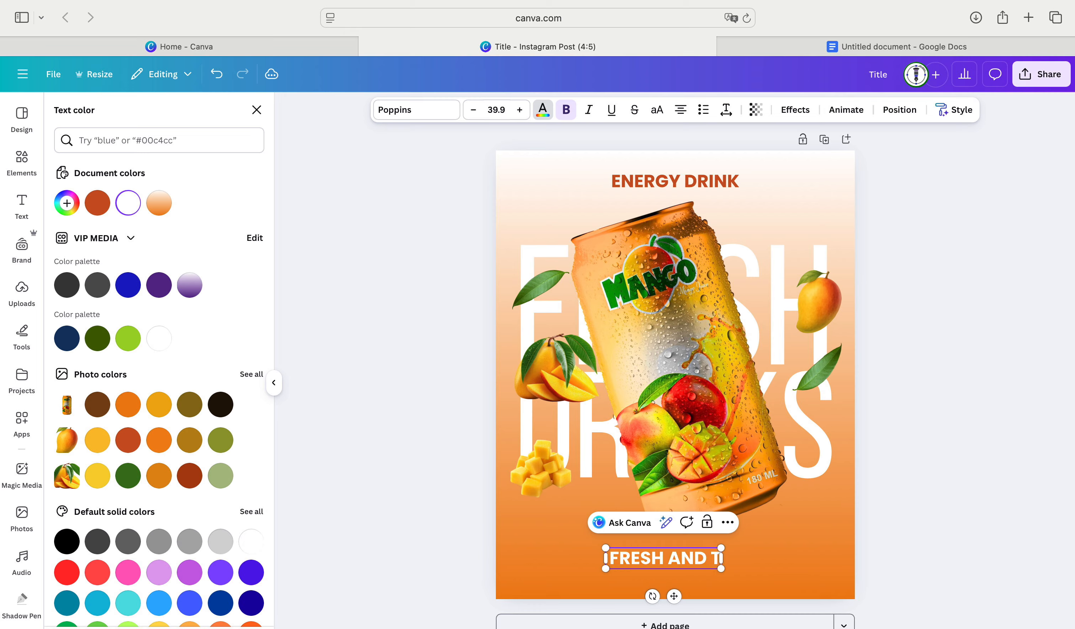
pyautogui.write('ASTY')
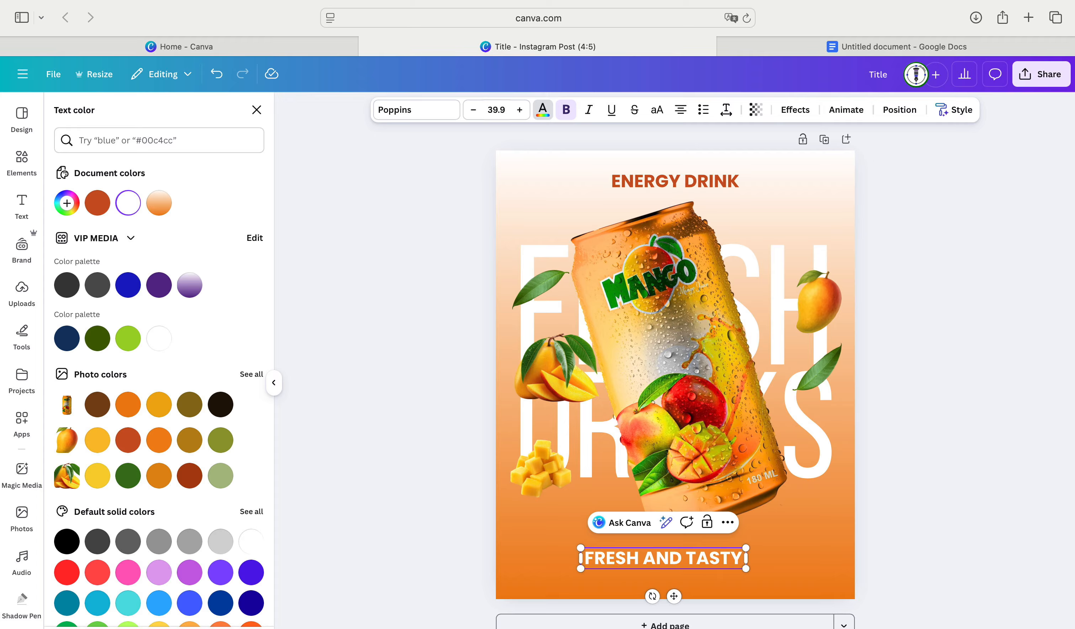
pyautogui.write(' F')
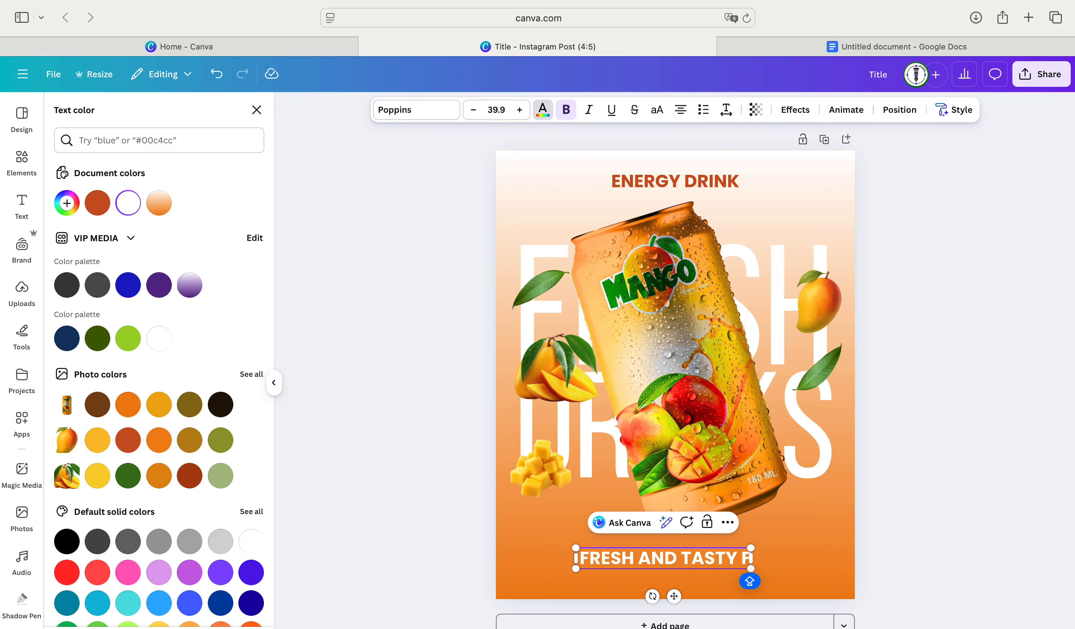
pyautogui.write('LAVOURED')
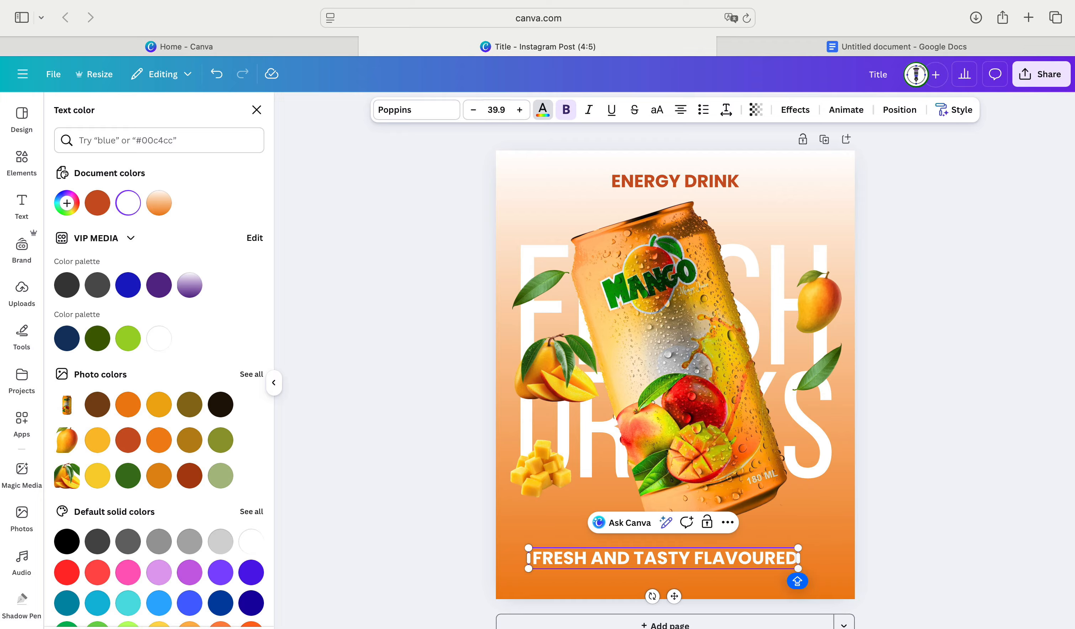
pyautogui.press('Return')
pyautogui.write('ENER')
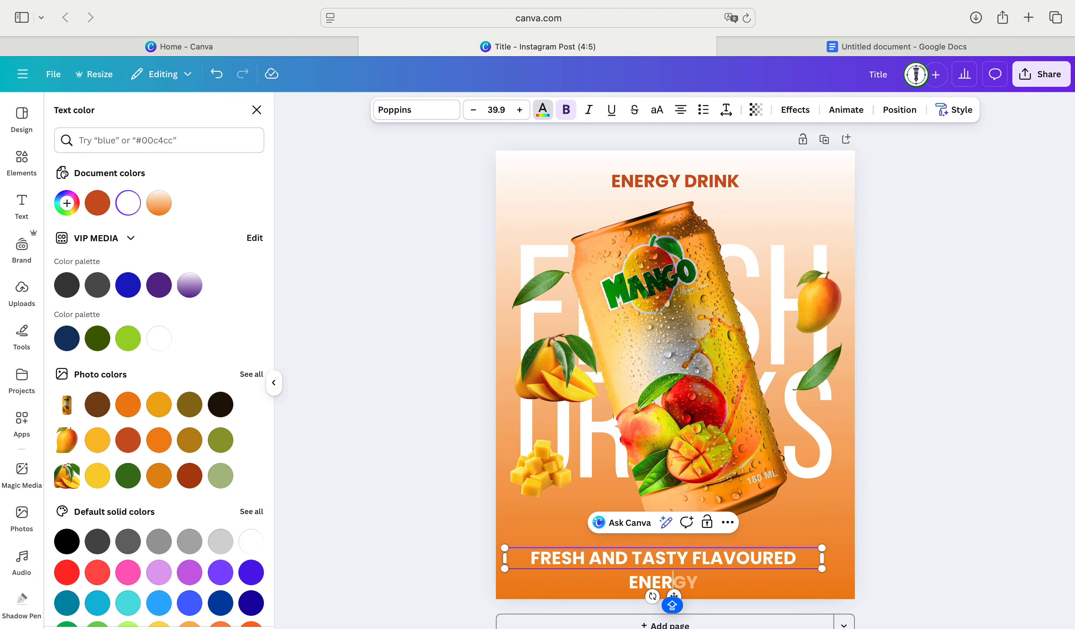
pyautogui.write('GY')
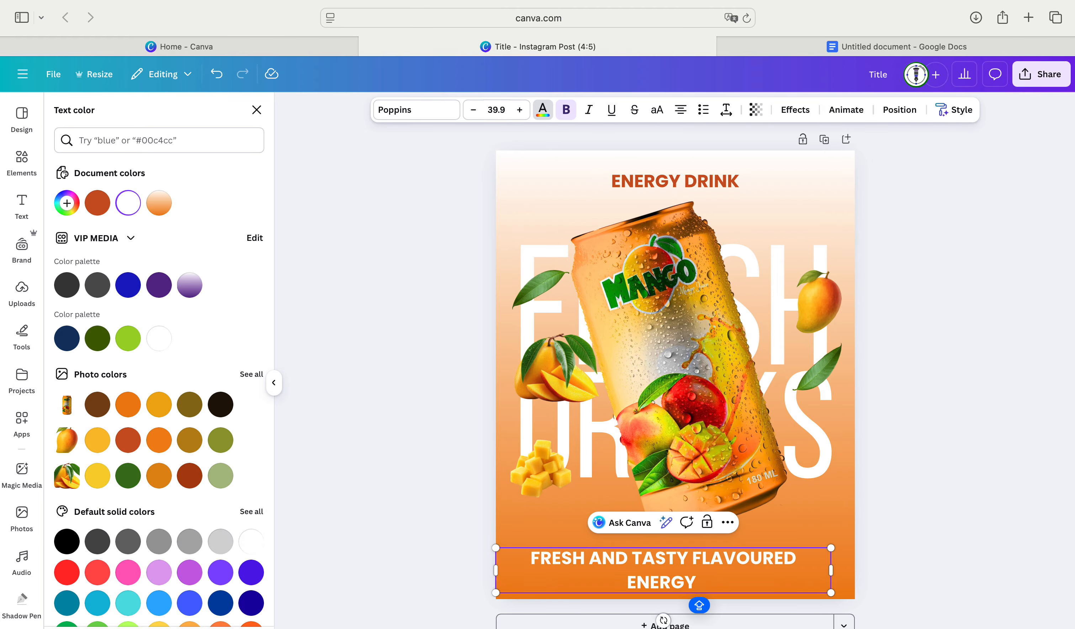
pyautogui.write(' DRIN')
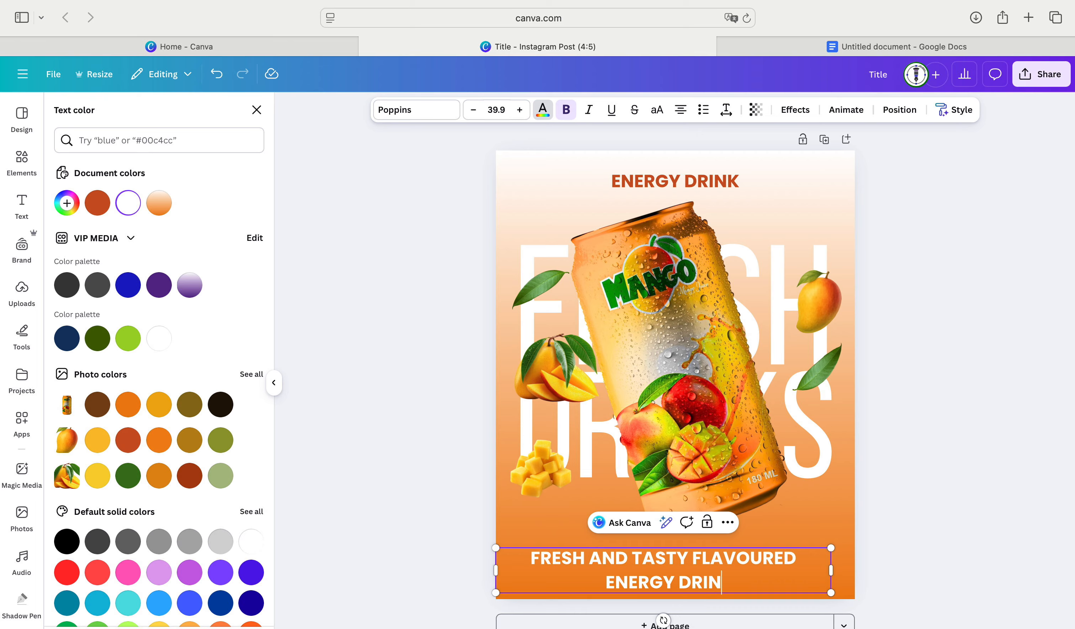
pyautogui.write('K THAT ')
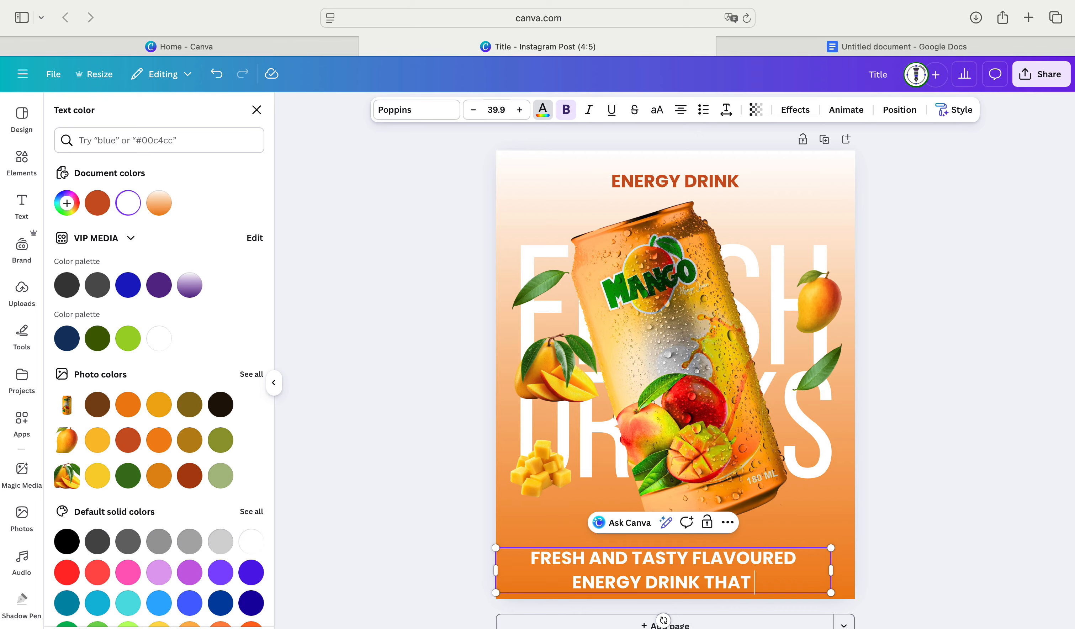
pyautogui.write('BOOST ')
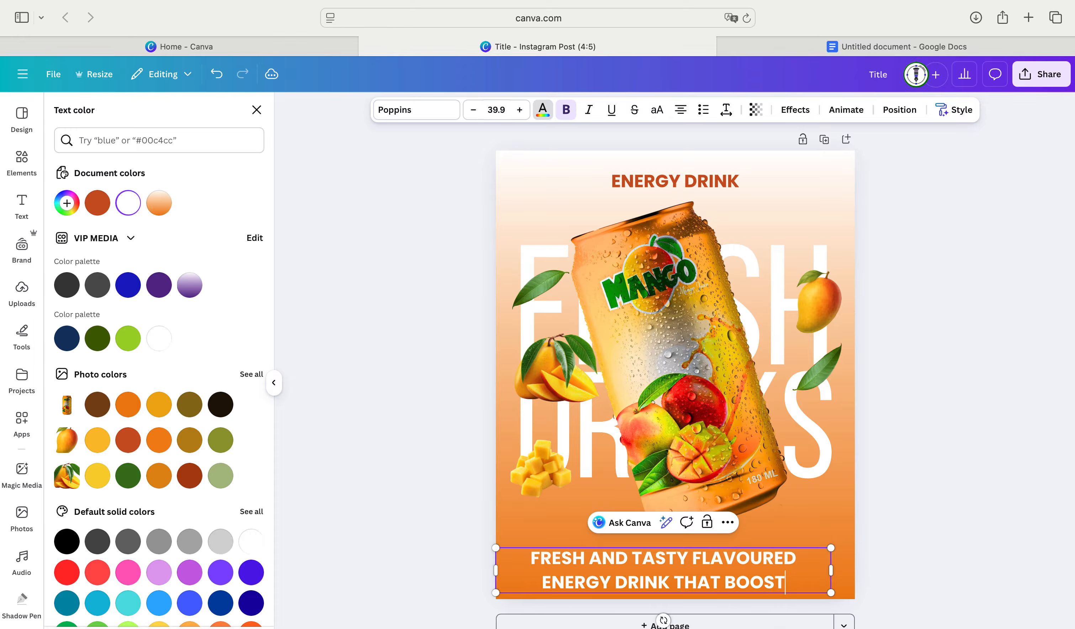
pyautogui.write('YO')
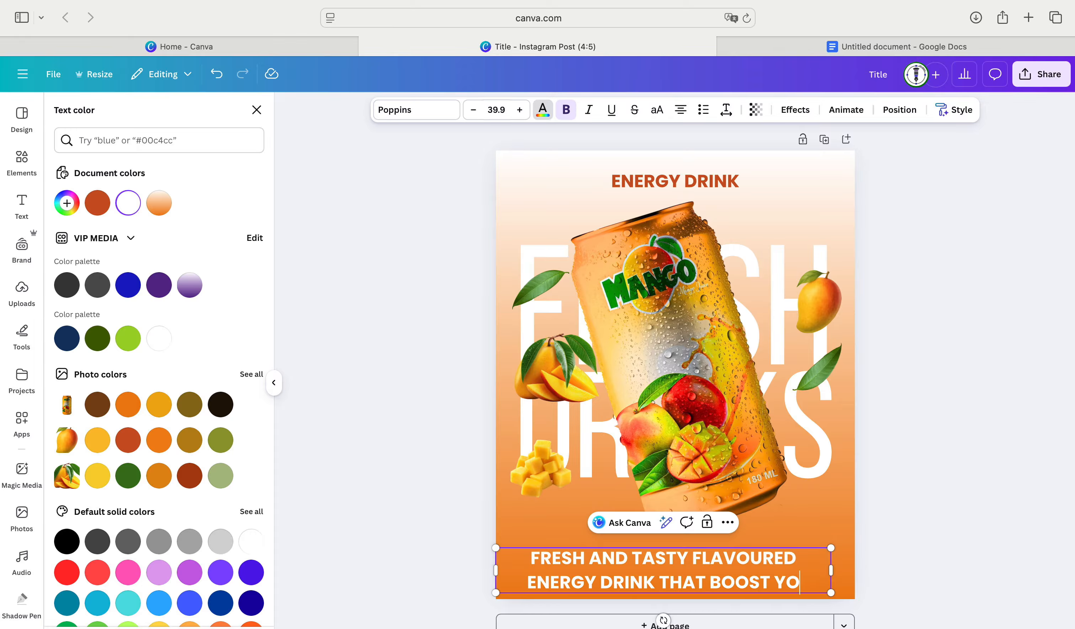
pyautogui.write('UR ENERGY')
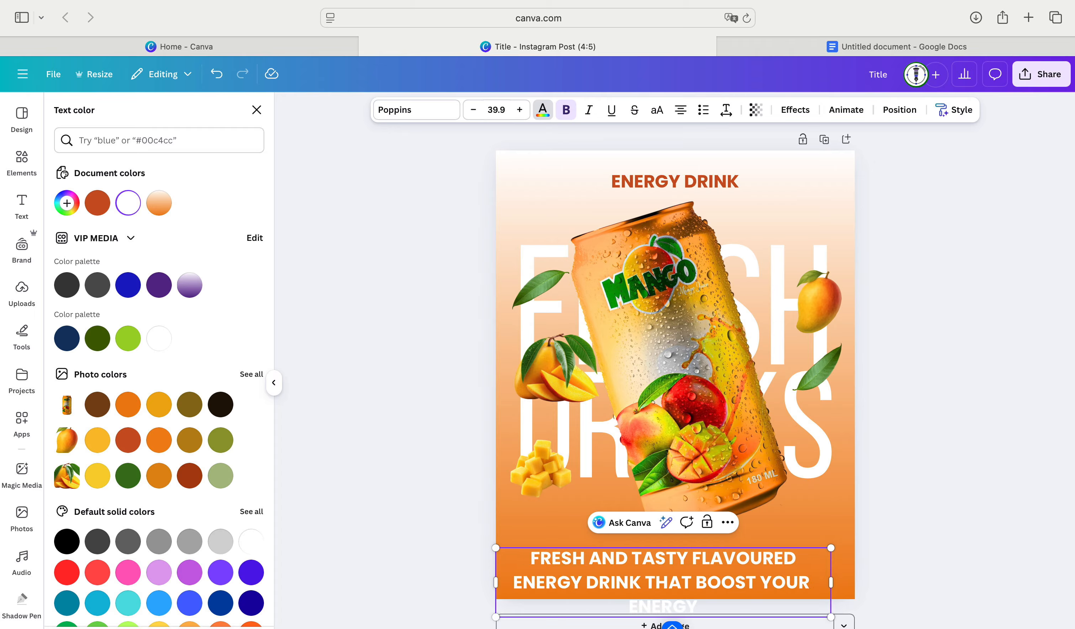
pyautogui.write(' A')
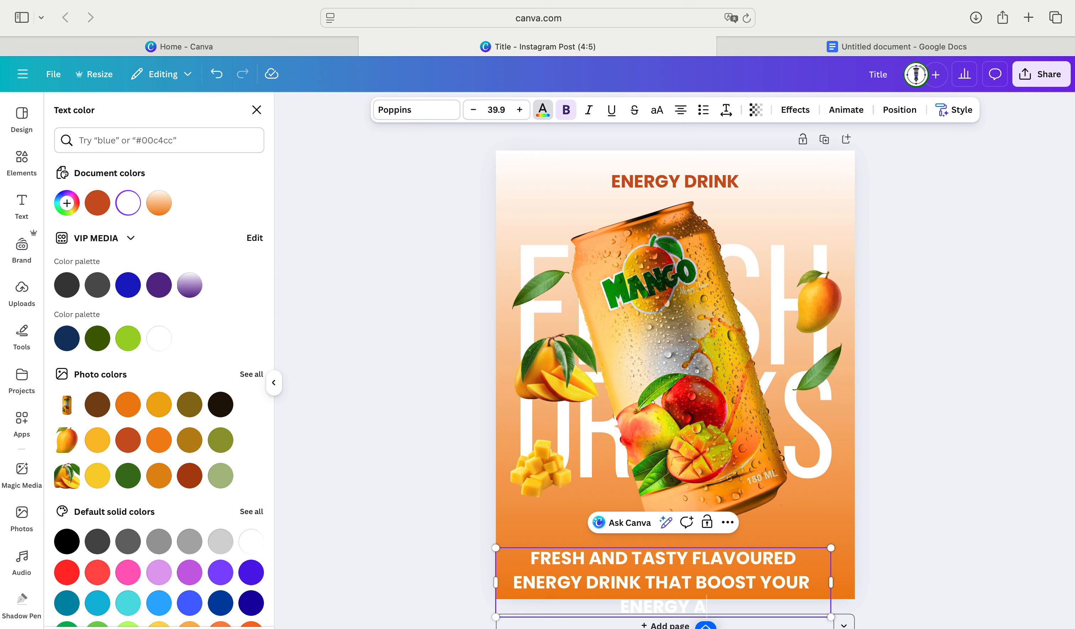
pyautogui.write('T ANY TI')
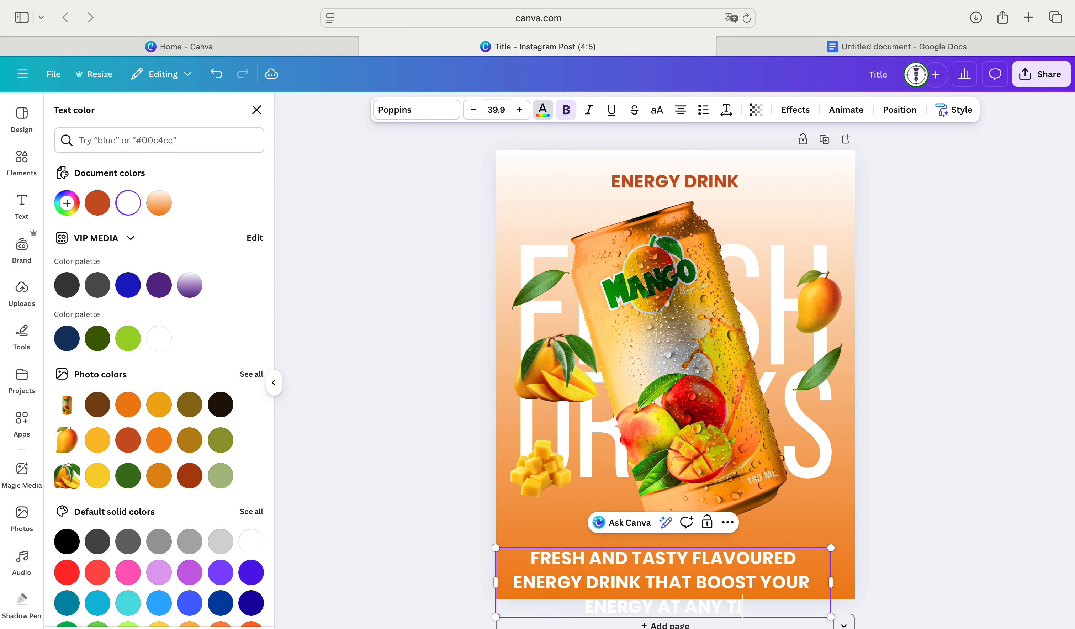
pyautogui.write('ME.')
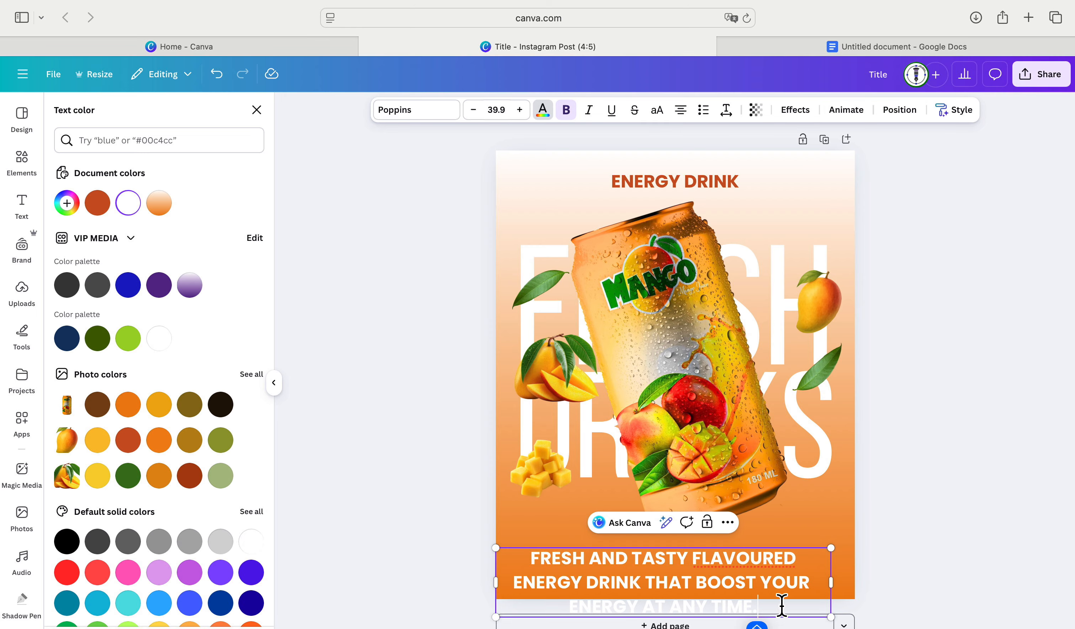
# - Reduce the whole tagline beneath the can to font size 25.9
pyautogui.moveTo(770, 600); pyautogui.dragTo(533, 556)
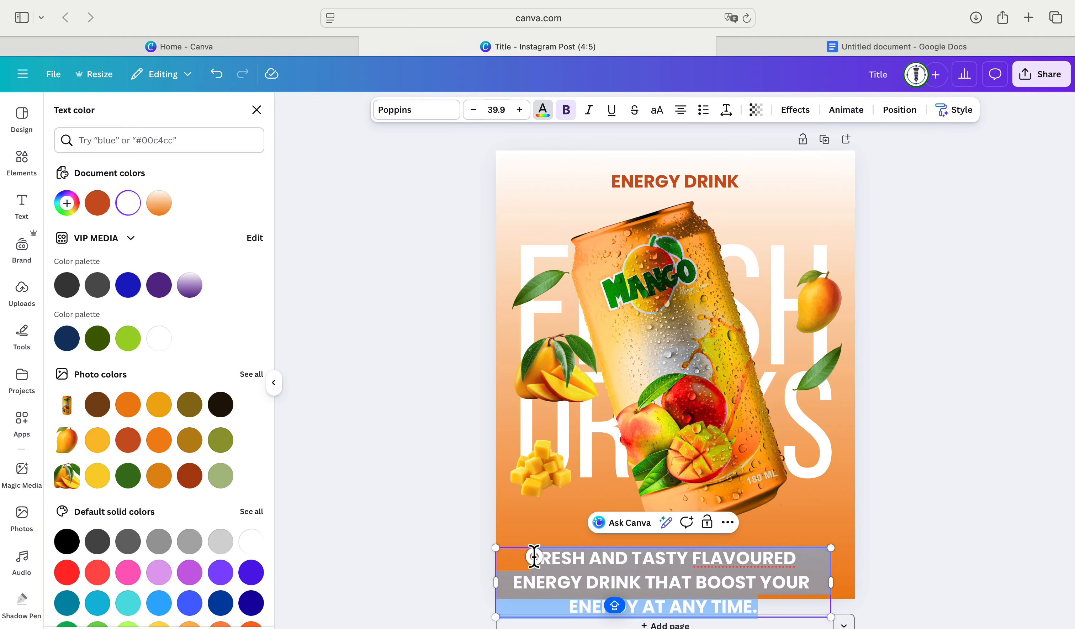
pyautogui.click(472, 110)
pyautogui.click(470, 110)
pyautogui.click(469, 109)
pyautogui.click(470, 109)
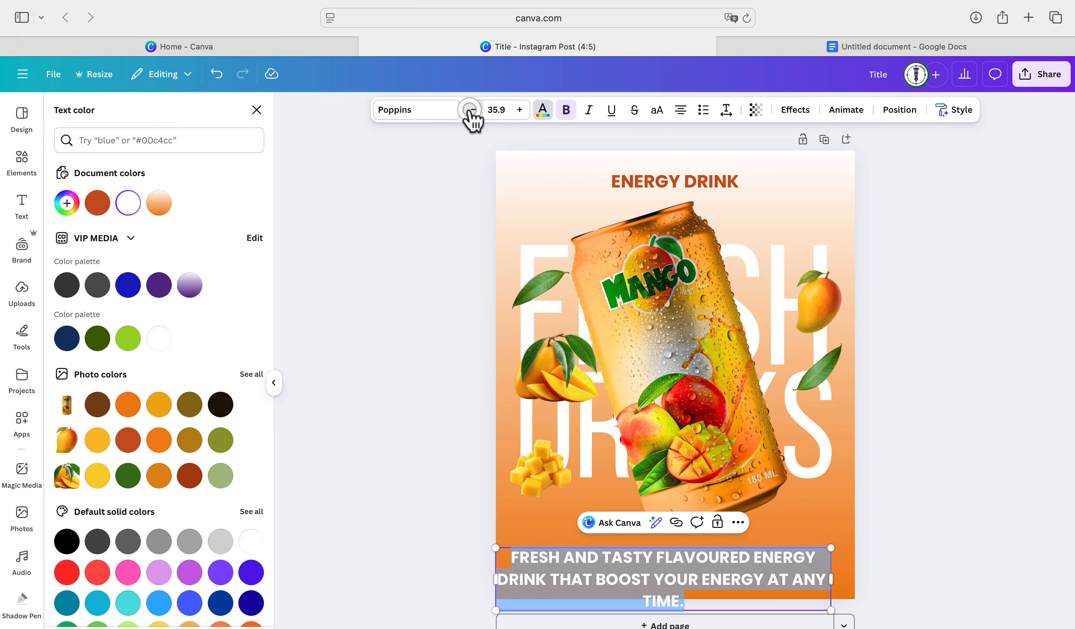
pyautogui.click(469, 109)
pyautogui.click(470, 110)
pyautogui.click(470, 110)
pyautogui.click(469, 110)
pyautogui.click(470, 110)
pyautogui.click(470, 109)
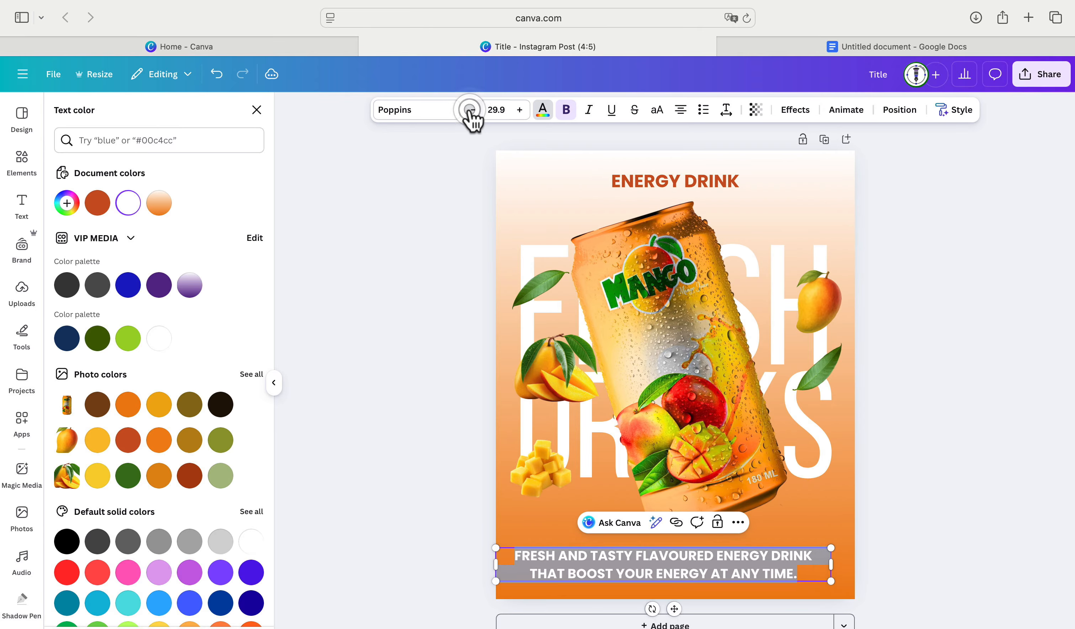
pyautogui.click(470, 110)
pyautogui.click(469, 110)
pyautogui.click(469, 109)
pyautogui.click(470, 110)
pyautogui.click(469, 109)
pyautogui.click(470, 110)
pyautogui.click(469, 109)
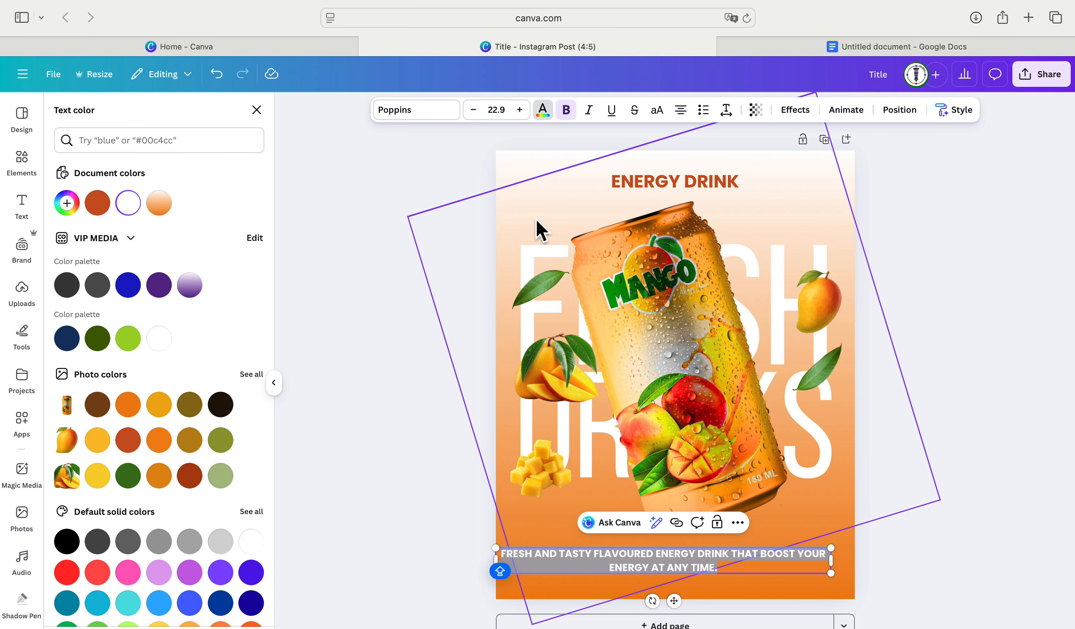
pyautogui.click(520, 109)
pyautogui.click(520, 109)
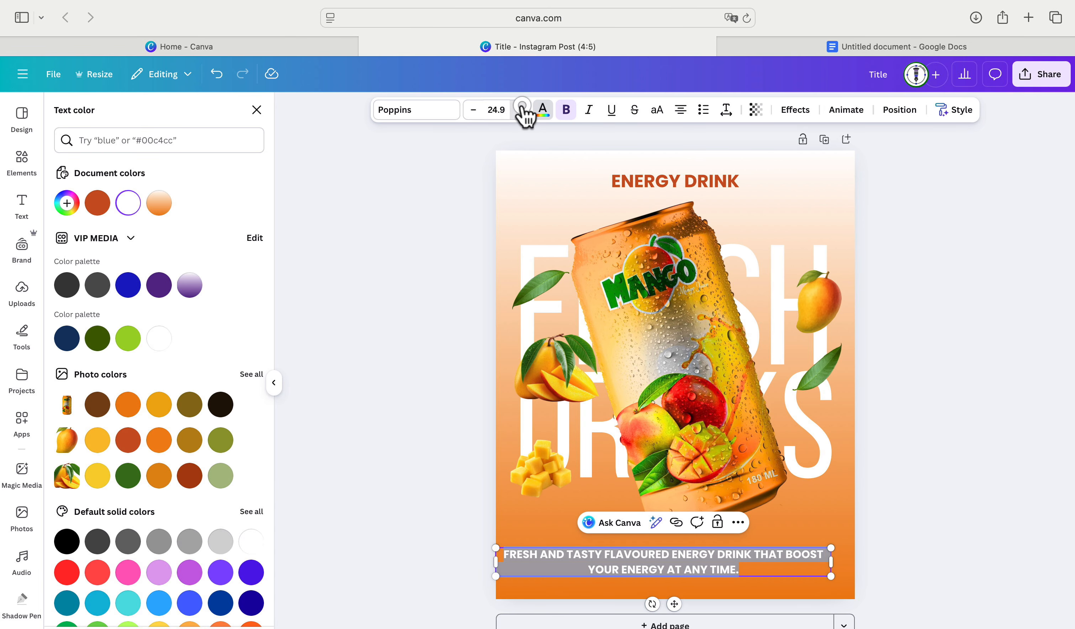
pyautogui.click(520, 110)
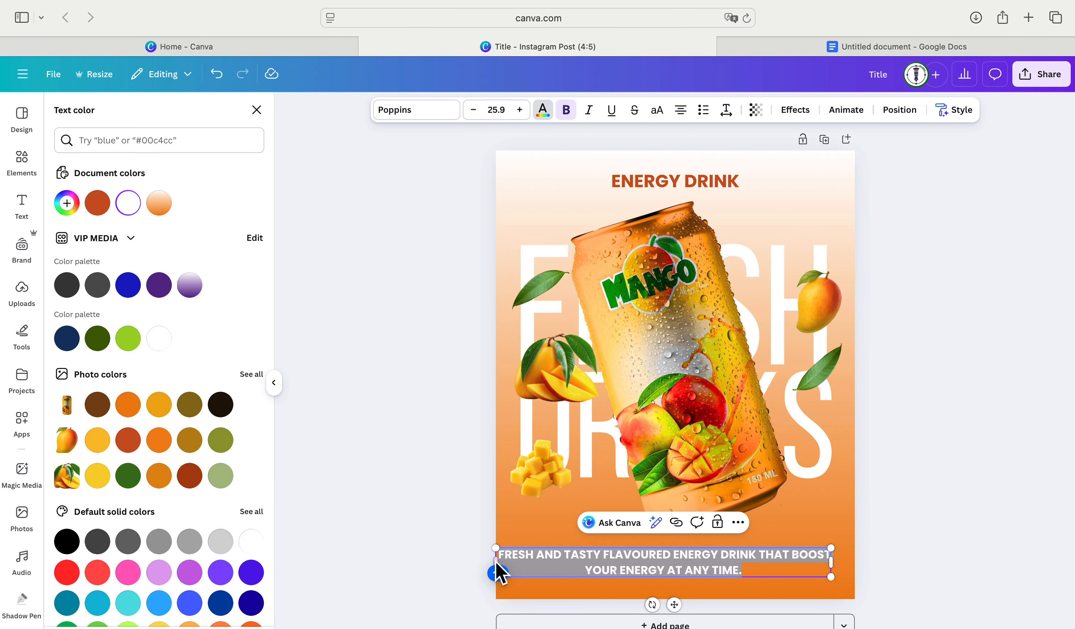
# - Narrow the tagline's text box so line two starts with THAT, and center it horizontally slightly lower on the page
pyautogui.moveTo(495, 562); pyautogui.dragTo(535, 558)
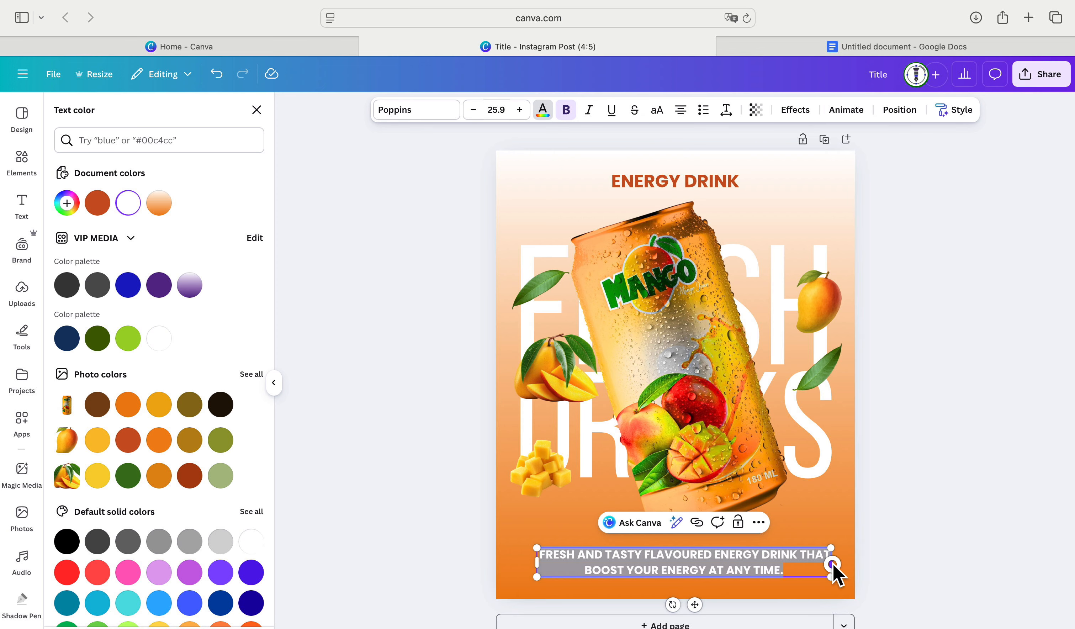
pyautogui.moveTo(833, 564); pyautogui.dragTo(828, 565)
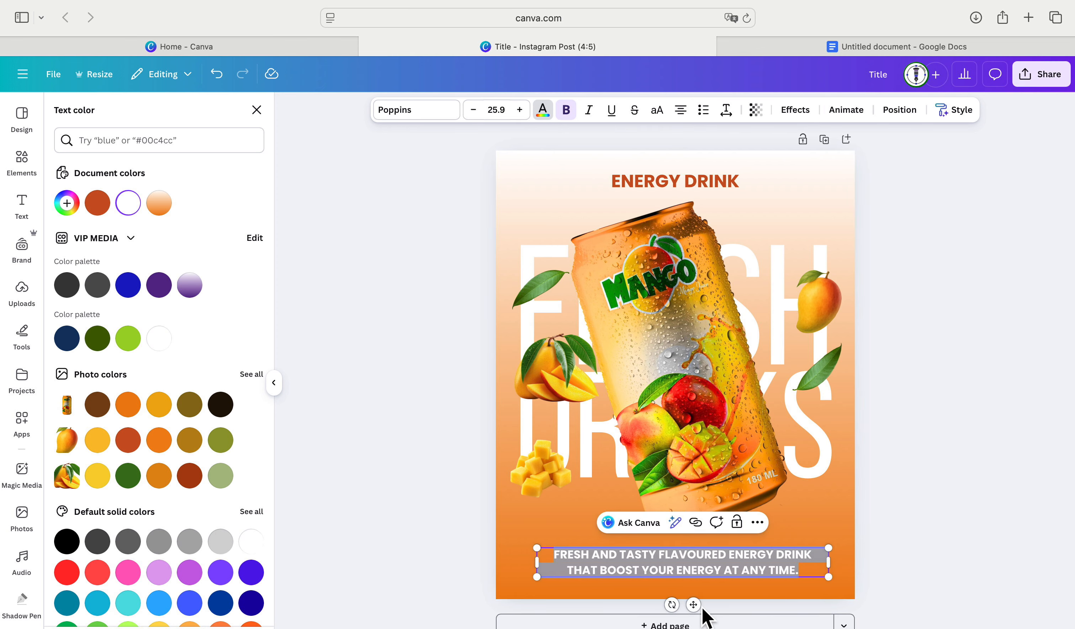
pyautogui.moveTo(691, 603); pyautogui.dragTo(682, 606)
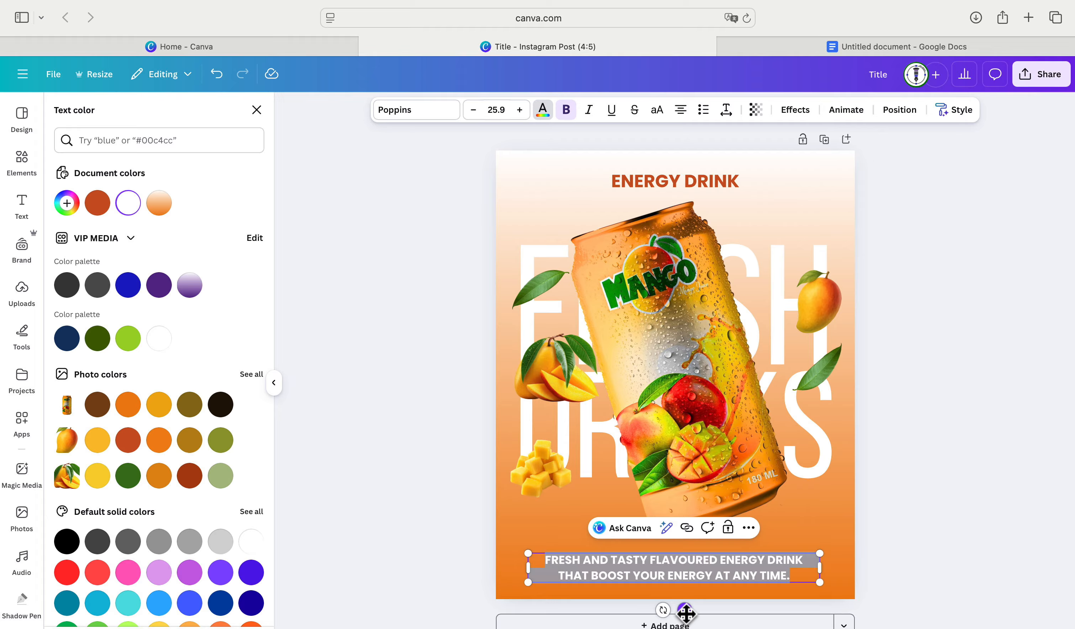
pyautogui.moveTo(687, 611); pyautogui.dragTo(688, 612)
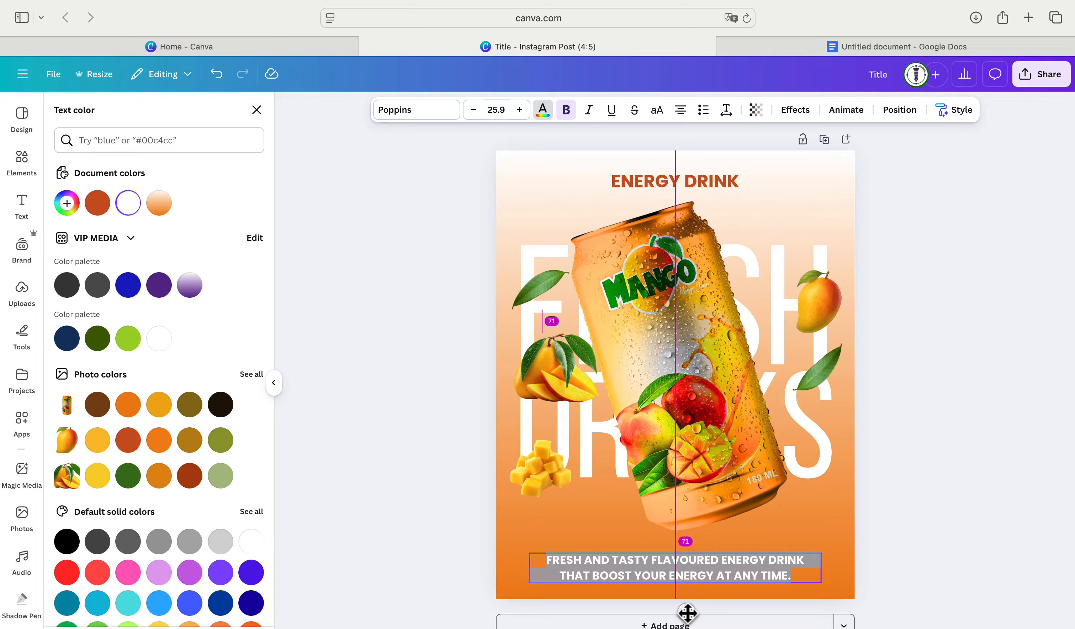
pyautogui.moveTo(687, 613); pyautogui.dragTo(687, 611)
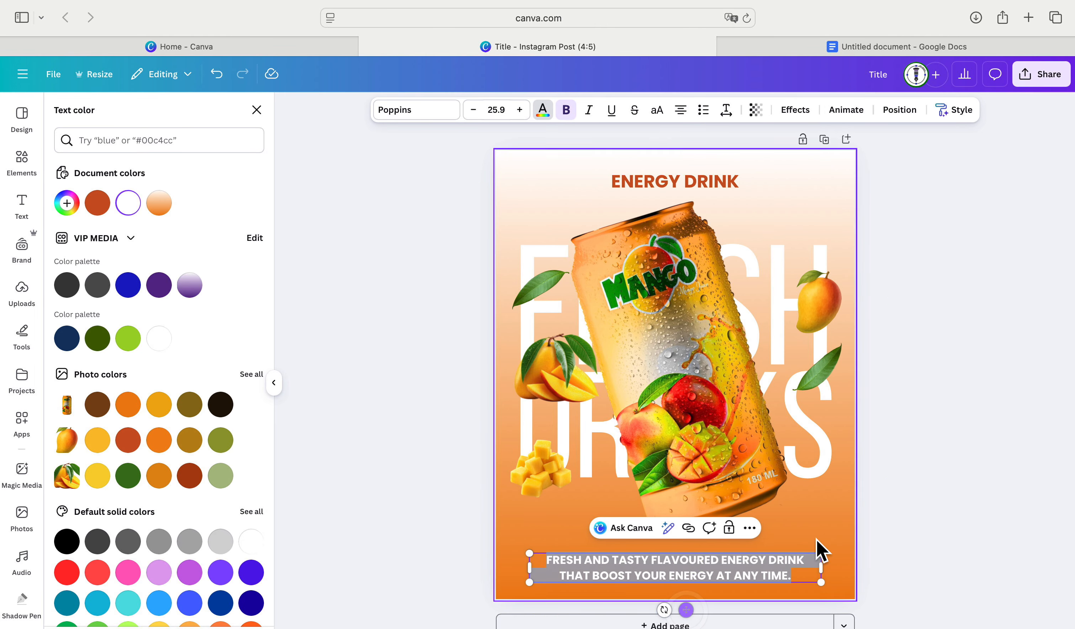
pyautogui.click(881, 504)
pyautogui.click(882, 503)
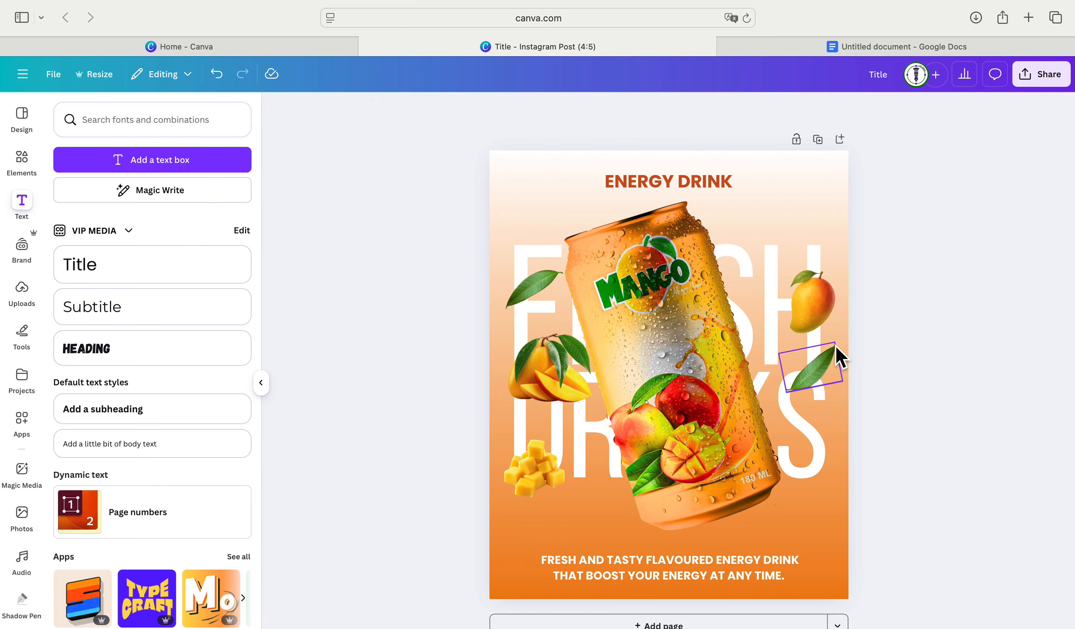
# - Shift the leaf and the whole mango on the can's right side slightly inward from the page edge
pyautogui.click(825, 362)
pyautogui.moveTo(825, 361); pyautogui.dragTo(823, 359)
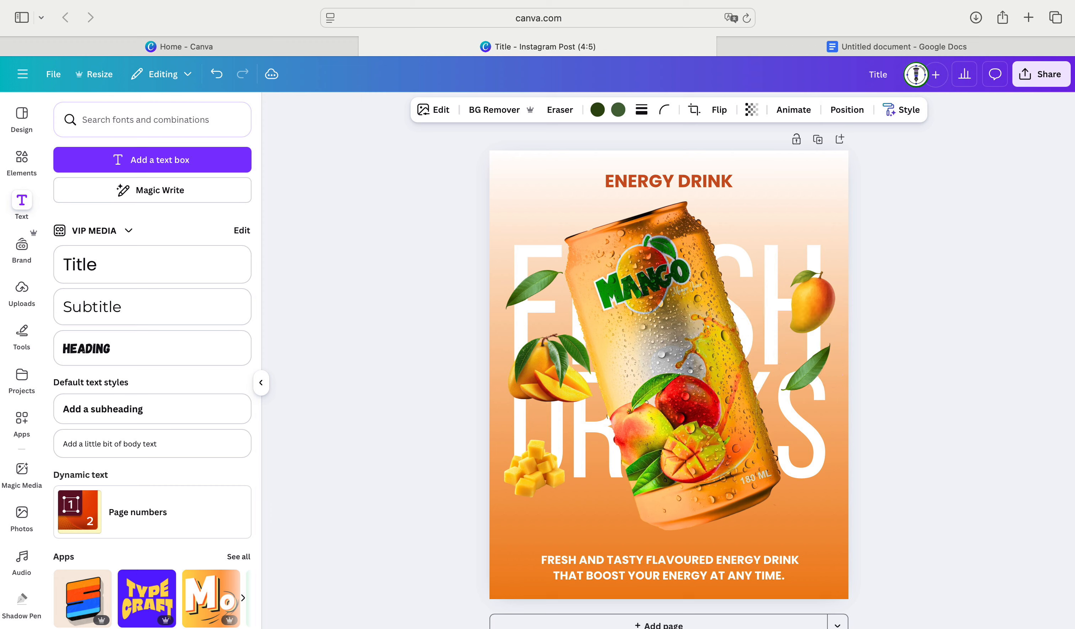
pyautogui.click(818, 293)
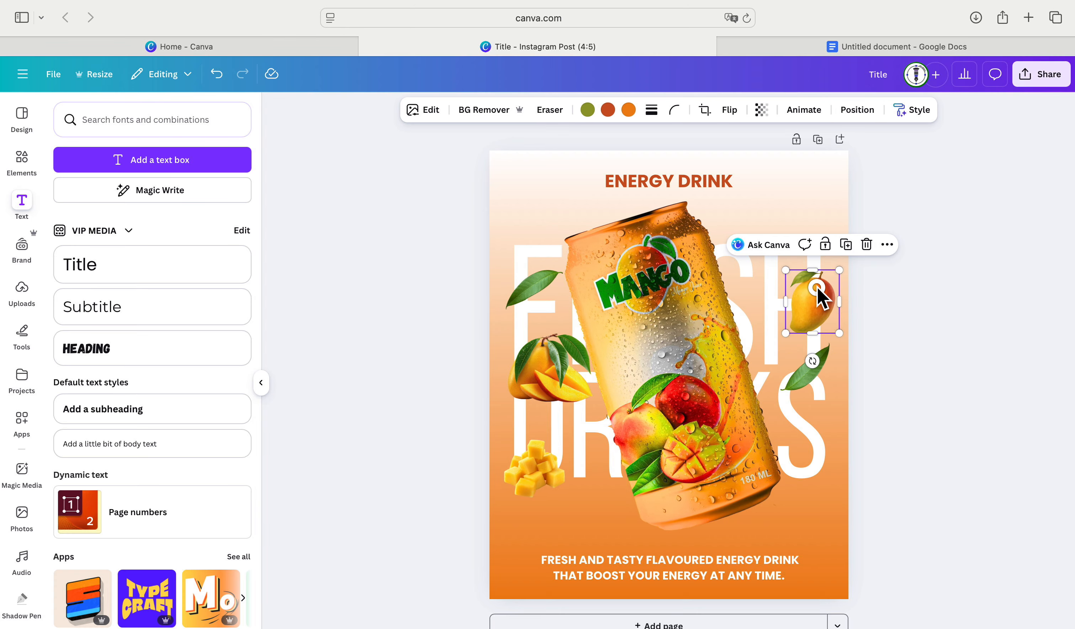
pyautogui.moveTo(820, 298); pyautogui.dragTo(821, 298)
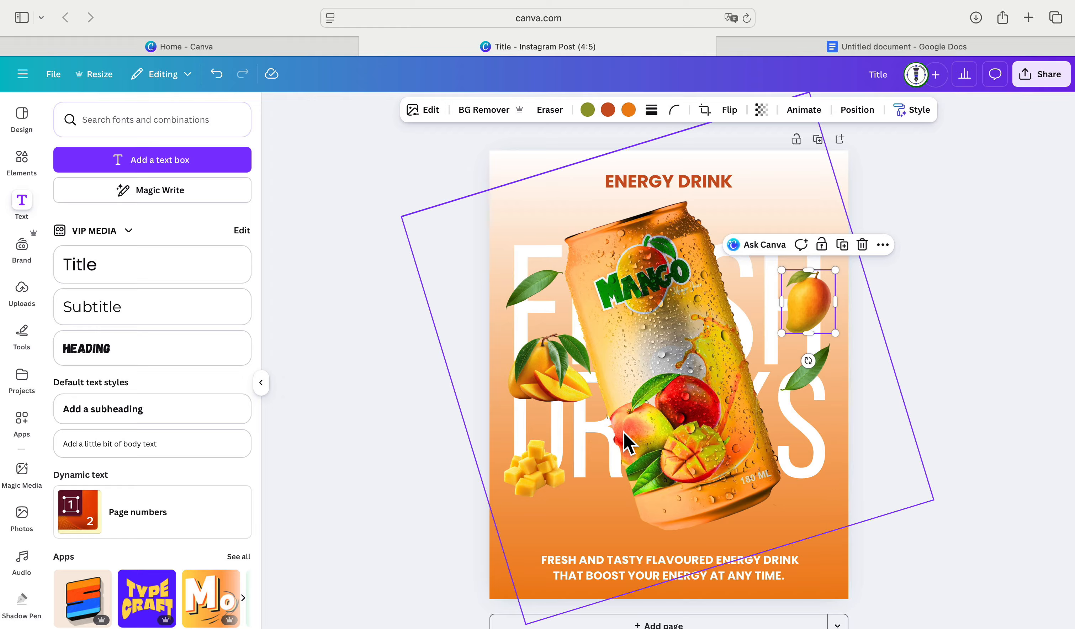
# - Shrink the sliced mango graphic on the can's left side and nudge it slightly down beside the can
pyautogui.click(548, 371)
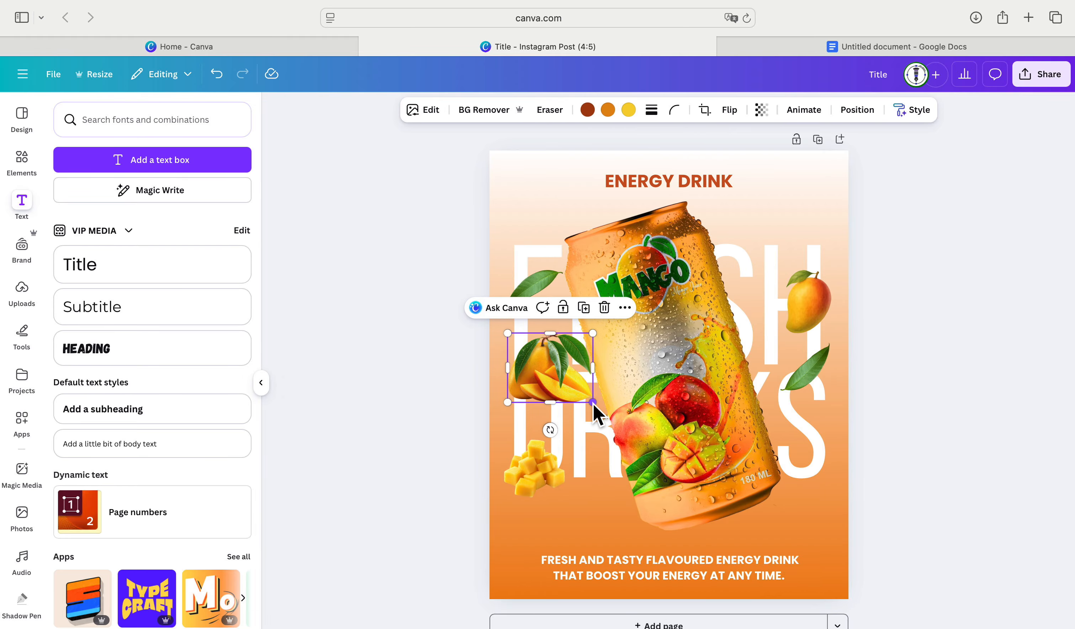
pyautogui.moveTo(592, 402); pyautogui.dragTo(572, 392)
pyautogui.click(863, 432)
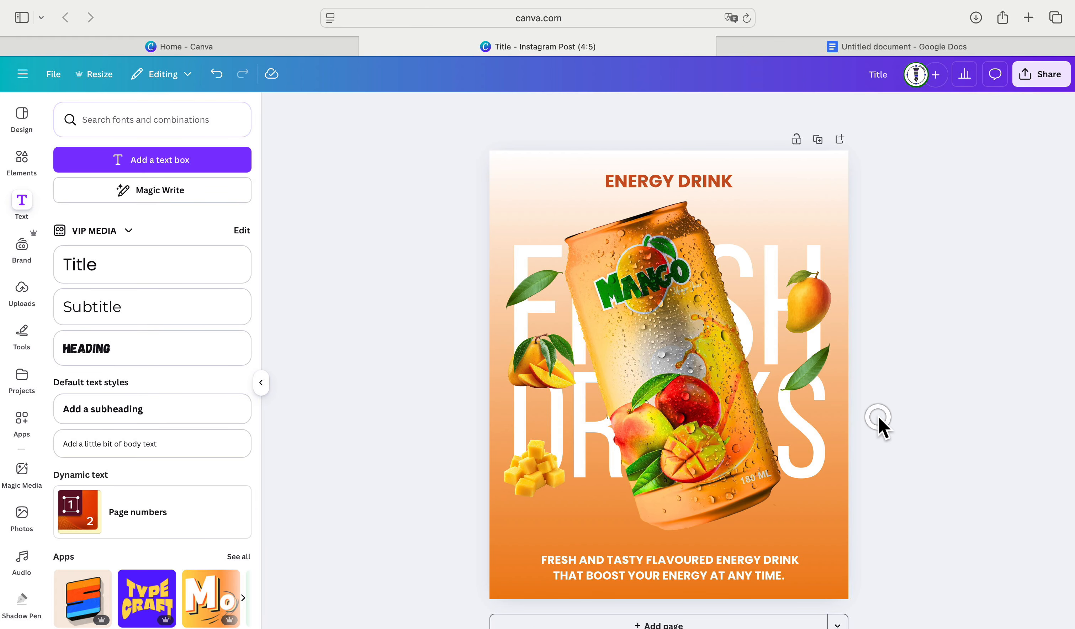
pyautogui.moveTo(545, 373); pyautogui.dragTo(542, 371)
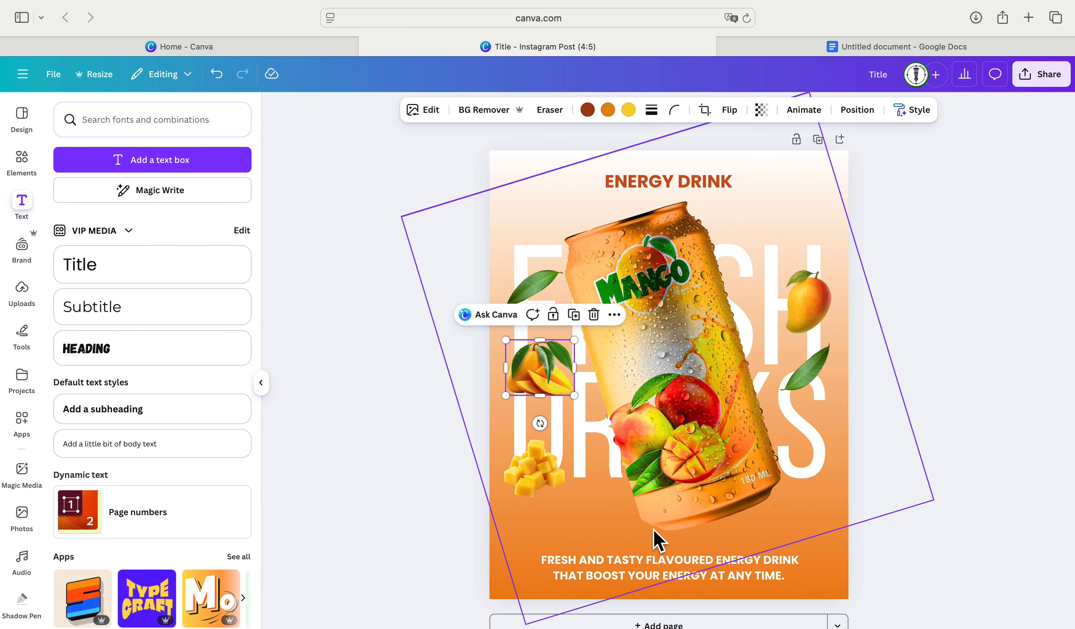
# - Unlock the mango can's layer so the image can be edited and moved
pyautogui.click(611, 531)
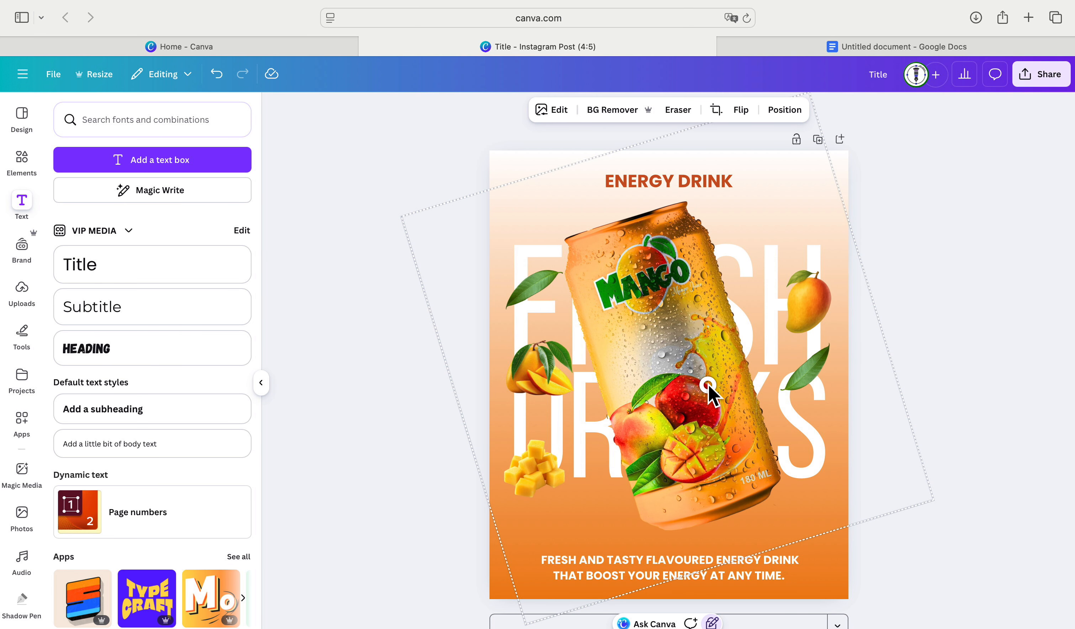
pyautogui.click(786, 112)
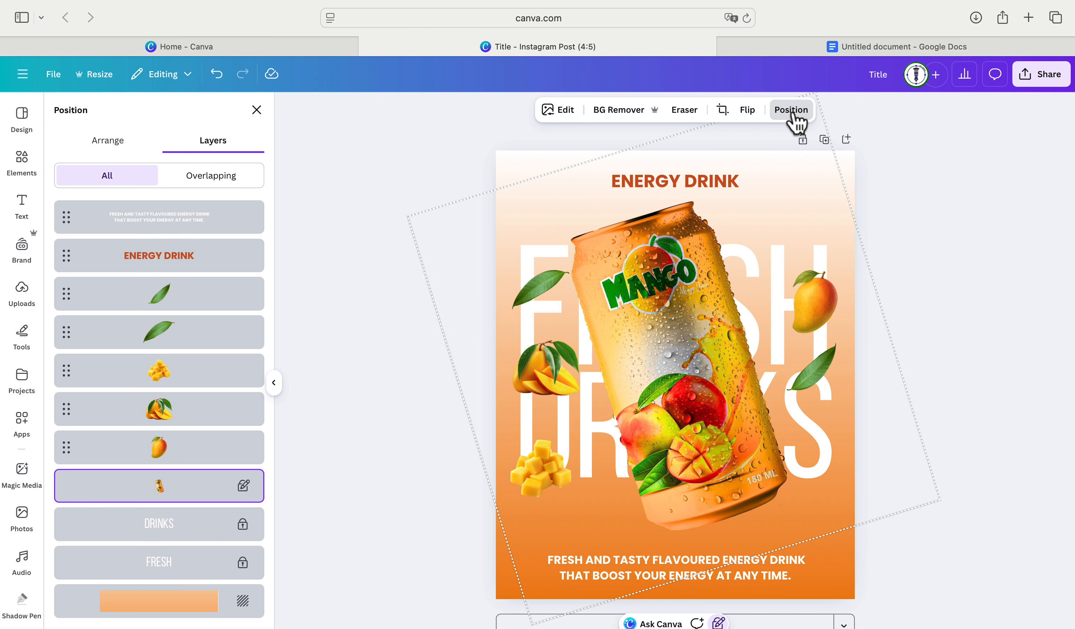
pyautogui.rightClick(216, 490)
pyautogui.click(240, 506)
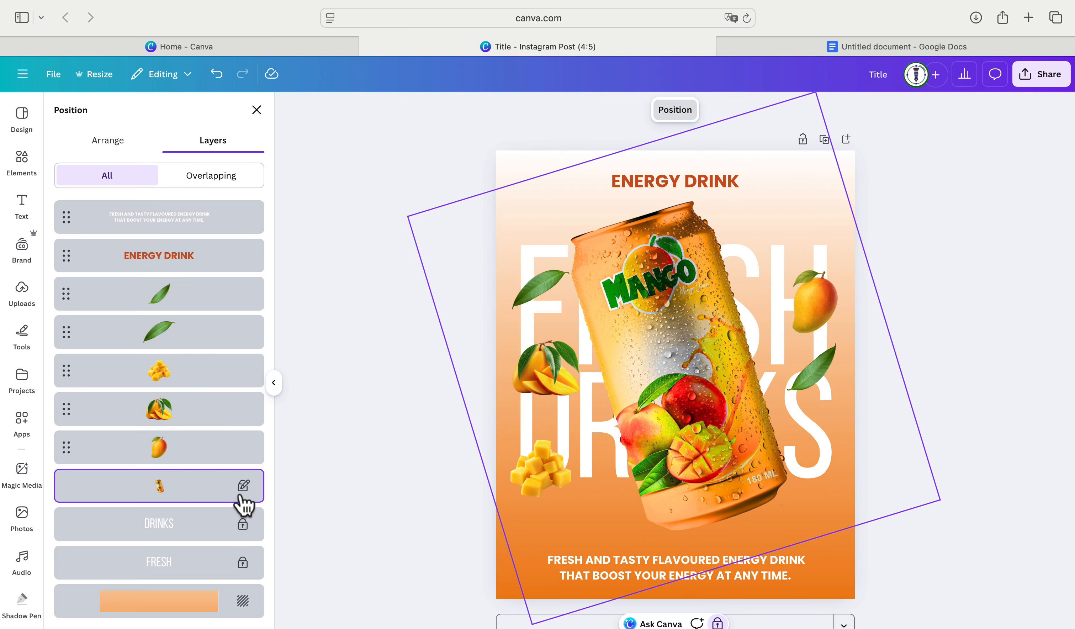
pyautogui.rightClick(242, 489)
pyautogui.click(261, 505)
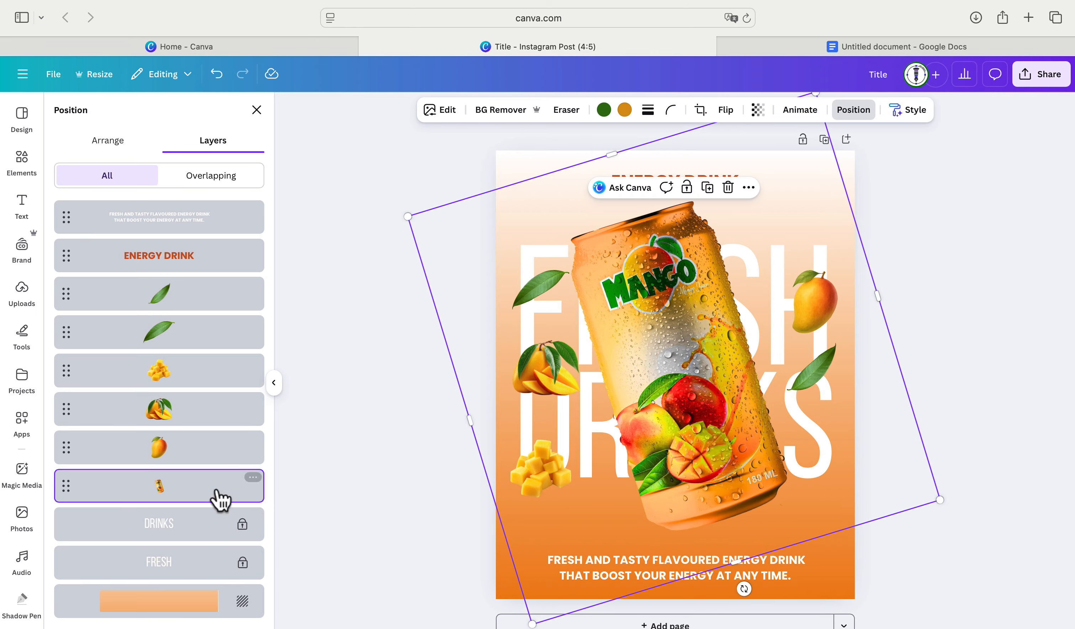
# - Apply a Drop shadow effect to the mango can image
pyautogui.click(444, 111)
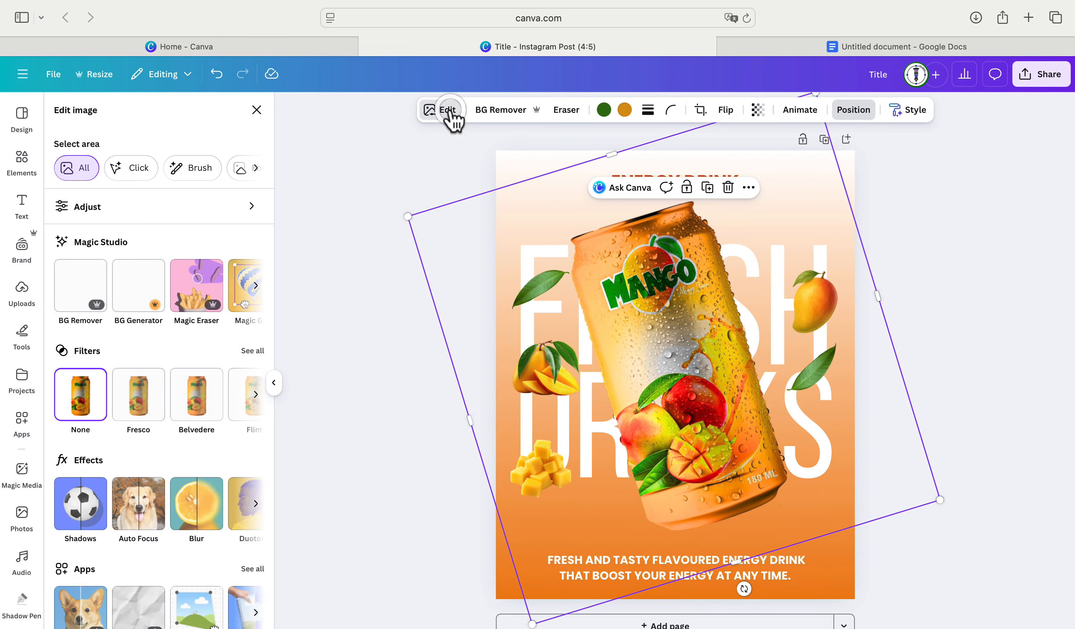
pyautogui.hscroll(2, 209, 505)
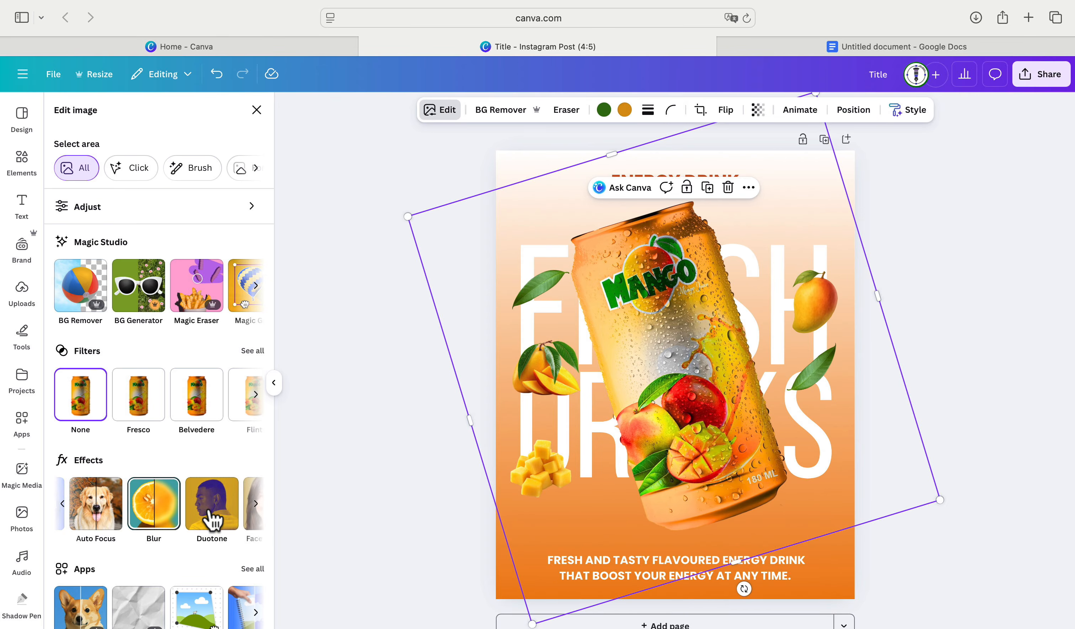
pyautogui.hscroll(-2, 192, 509)
pyautogui.click(89, 514)
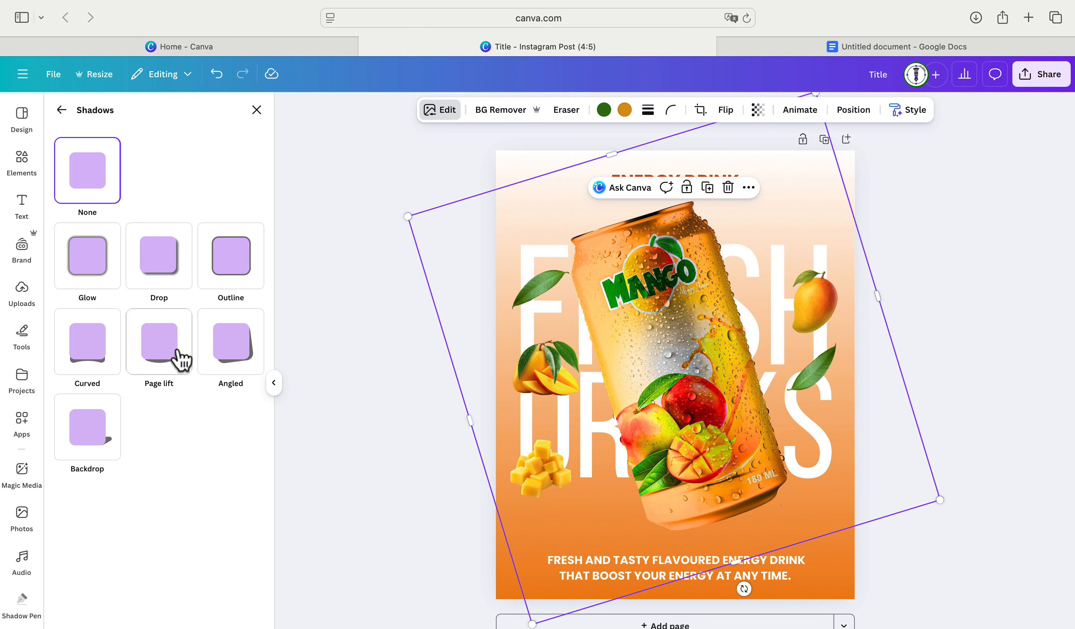
pyautogui.click(169, 259)
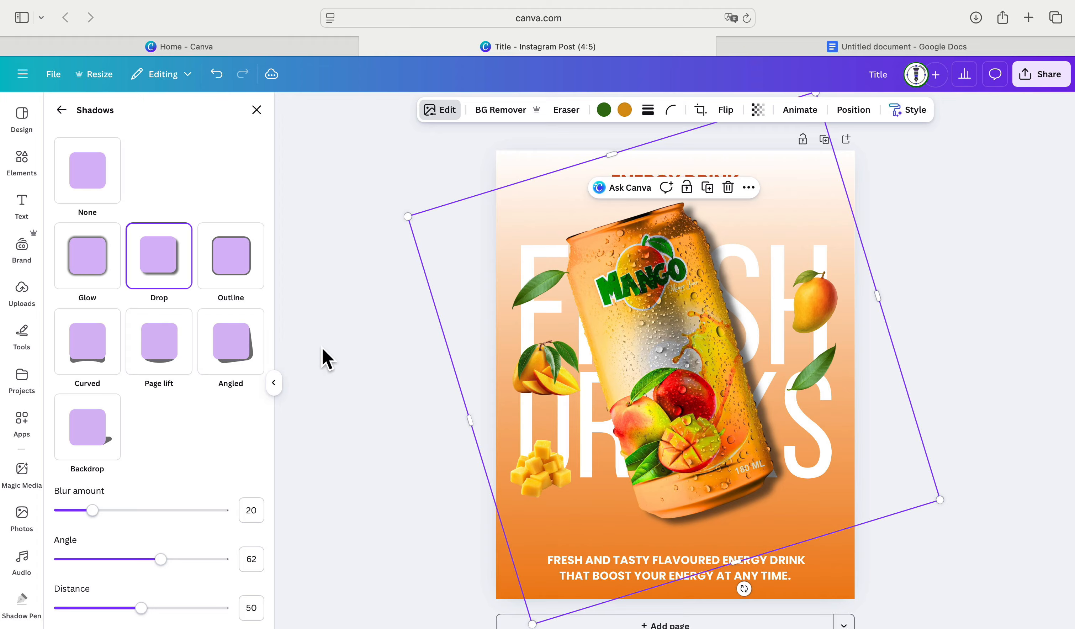
# - Set the can's drop shadow distance to 27, keeping the angle at 62
pyautogui.scroll(-2, 154, 473)
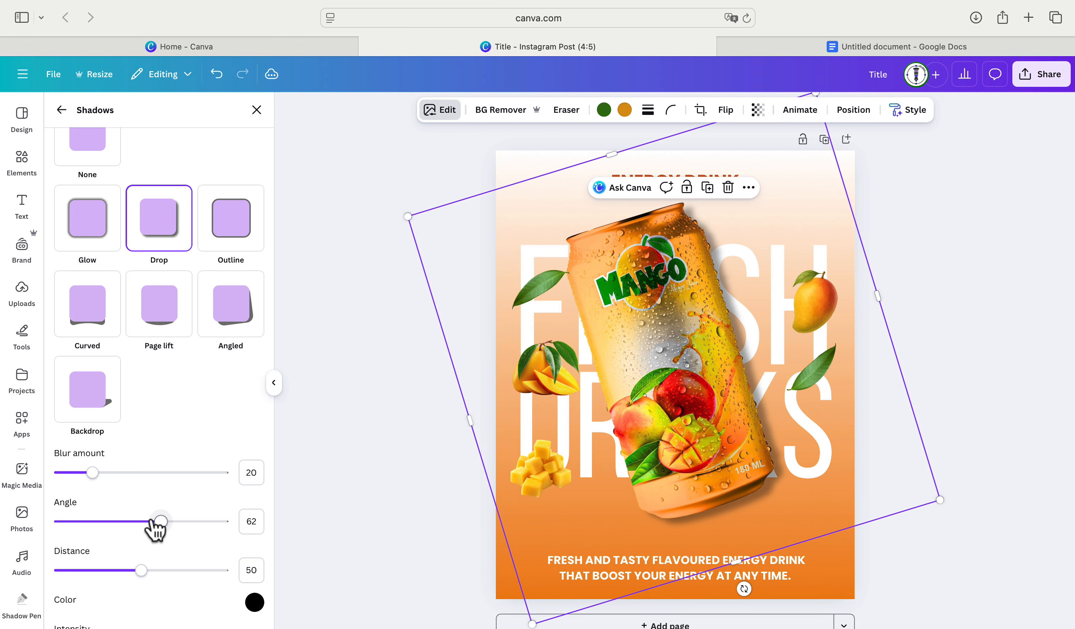
pyautogui.moveTo(141, 570); pyautogui.dragTo(106, 571)
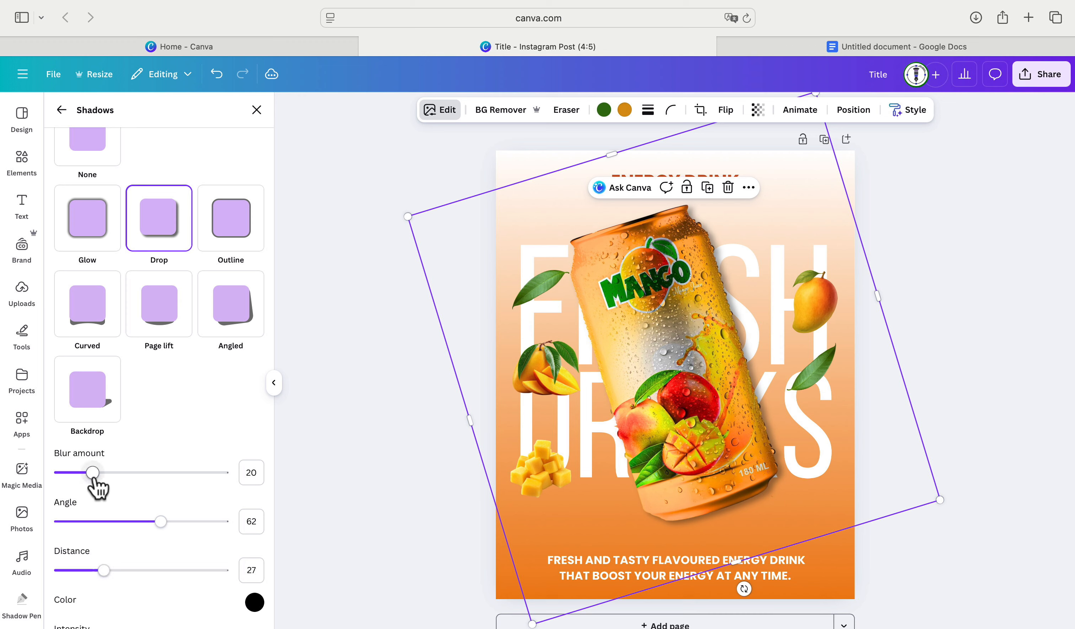
pyautogui.moveTo(161, 521)
pyautogui.mouseDown()
pyautogui.moveTo(122, 521)
pyautogui.moveTo(162, 522)
pyautogui.mouseUp()
# - Shift the shadowed can slightly to the right over the FRESH DRINKS lettering and deselect it
pyautogui.moveTo(675, 401); pyautogui.dragTo(683, 401)
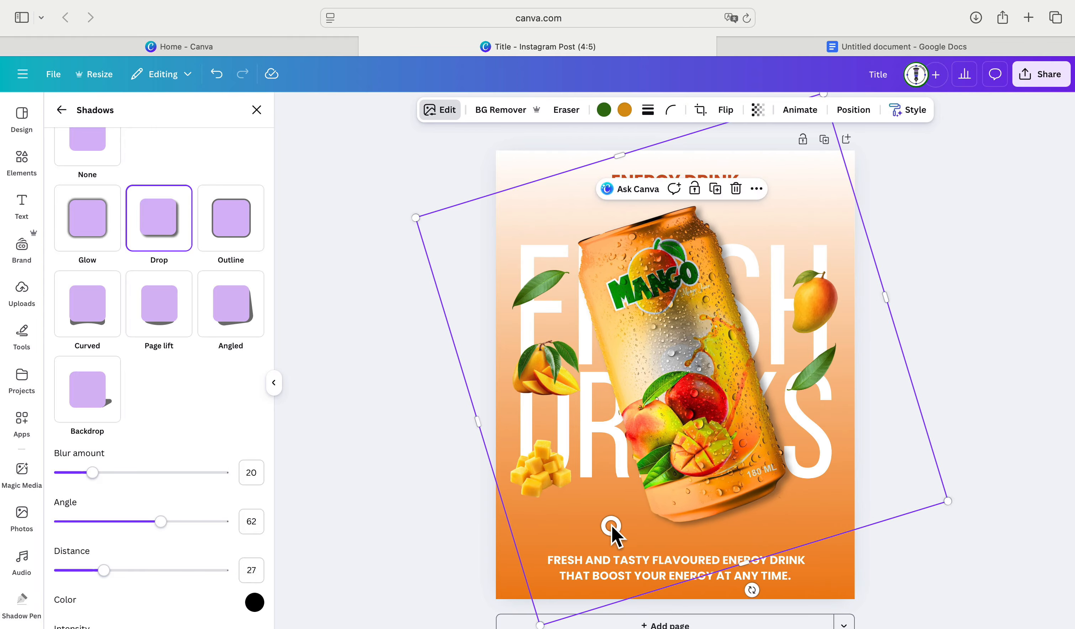
pyautogui.click(907, 528)
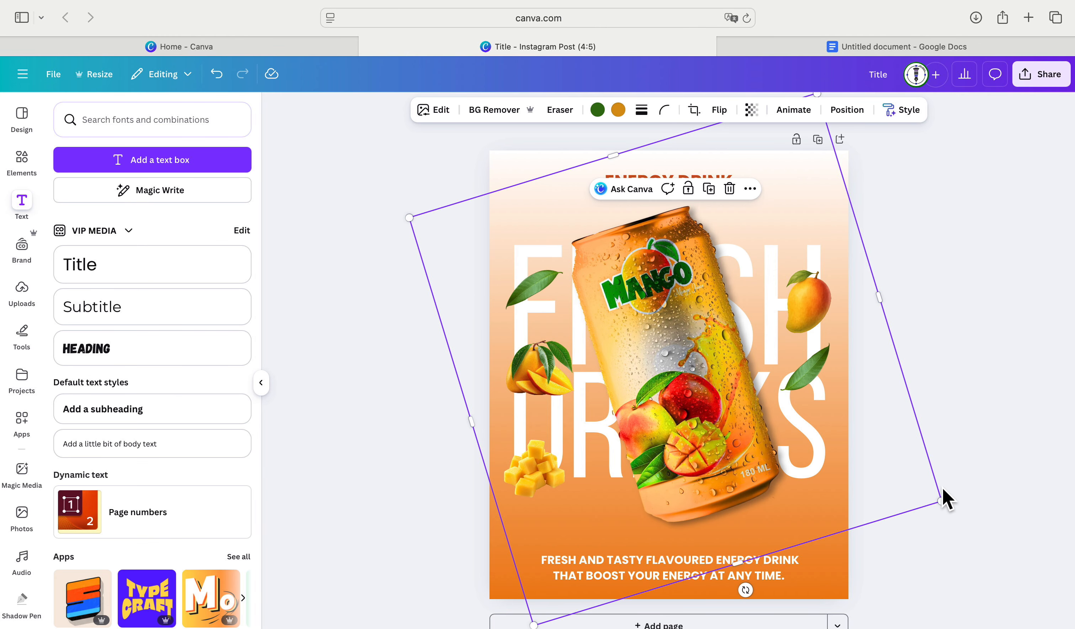
pyautogui.click(957, 437)
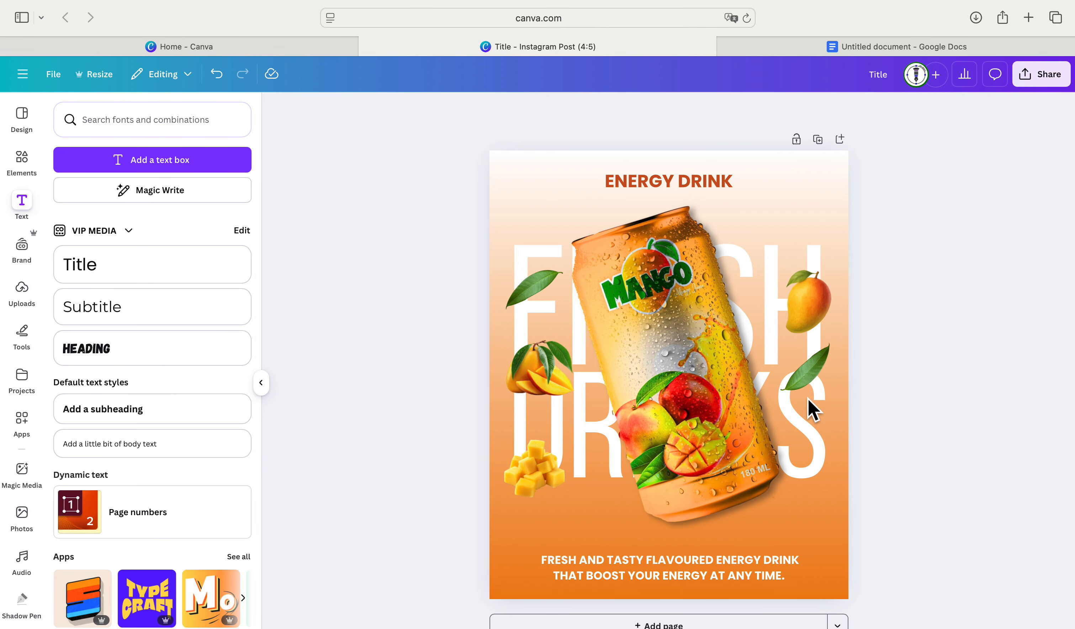